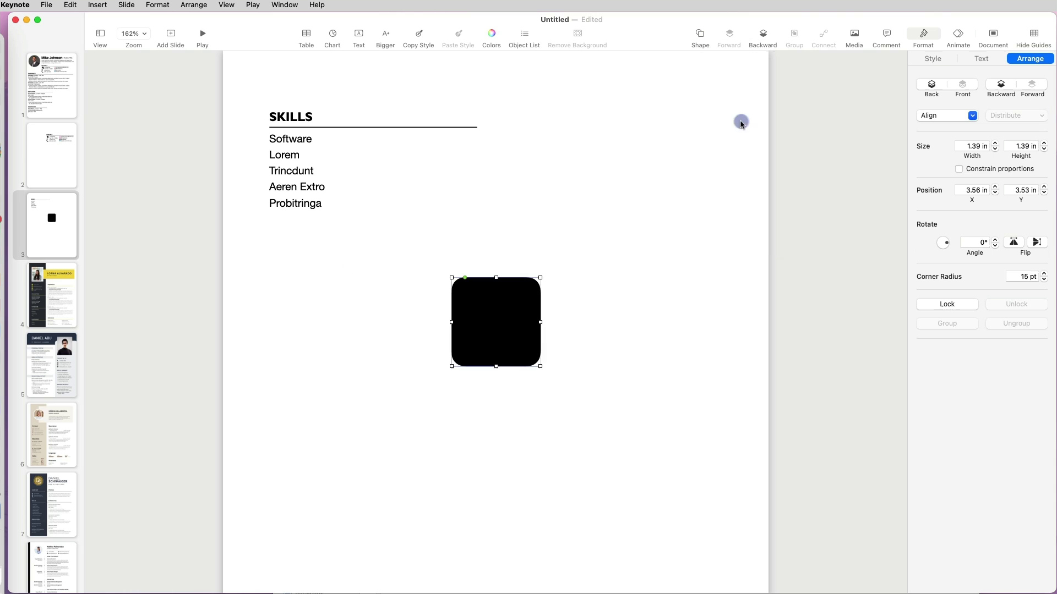
Step: Stretch the rounded square into a long thin bar and fill it navy
left_click_drag(540, 321, 527, 276)
left_click_drag(394, 321, 394, 266)
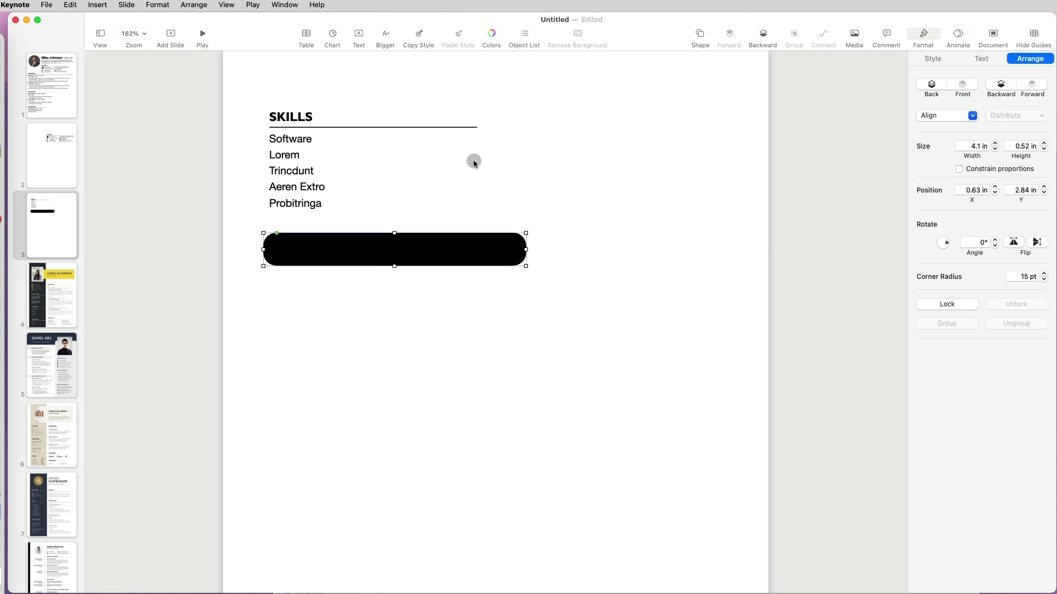
left_click(491, 34)
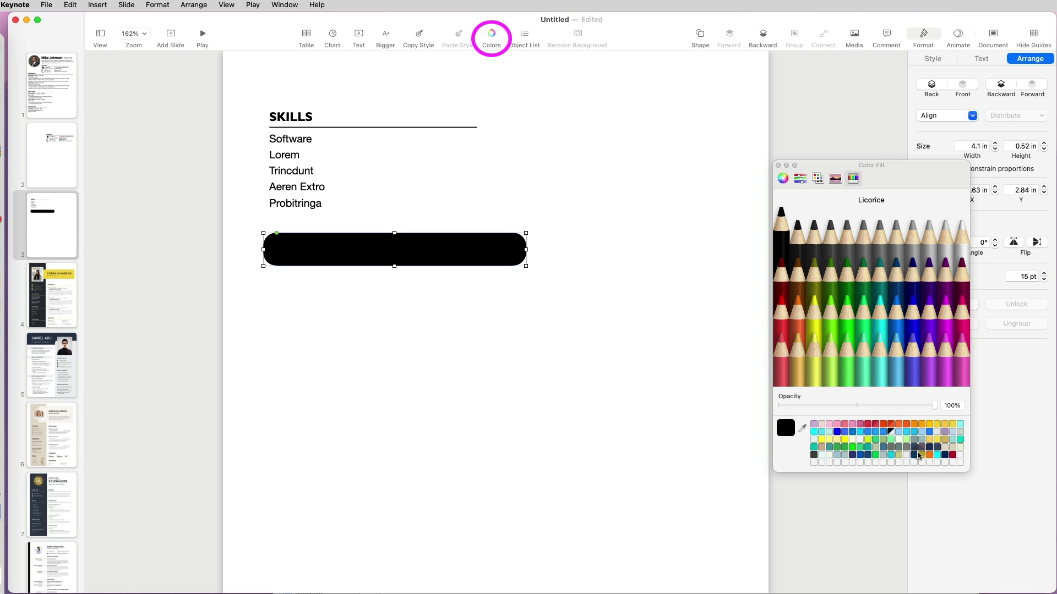
left_click(915, 455)
left_click(475, 275)
Step: Duplicate the navy bar just below it and make the copy yellow
left_click(447, 257)
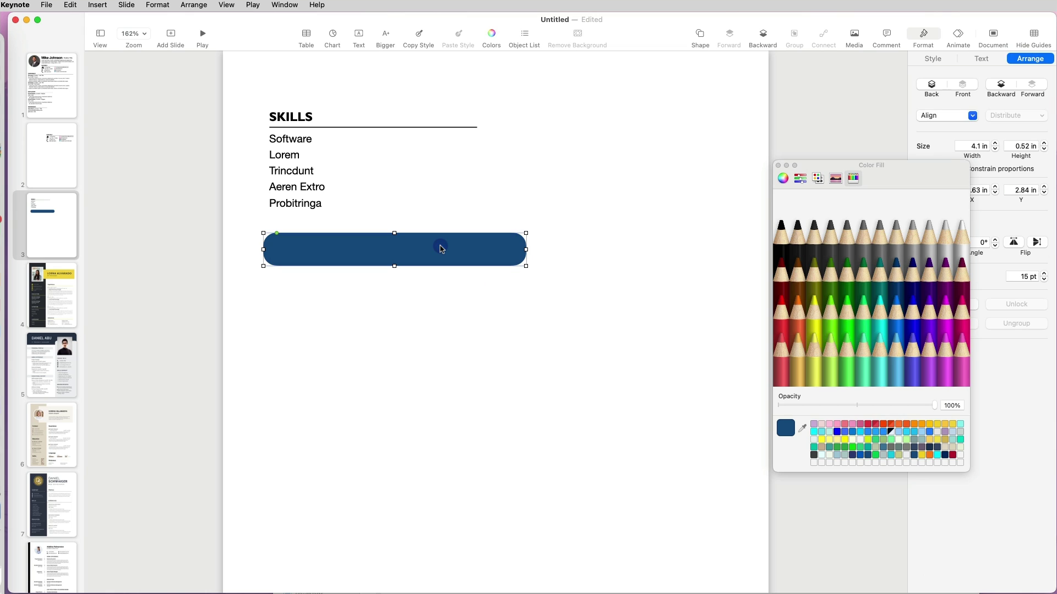
left_click_drag(447, 257, 441, 290)
left_click(923, 455)
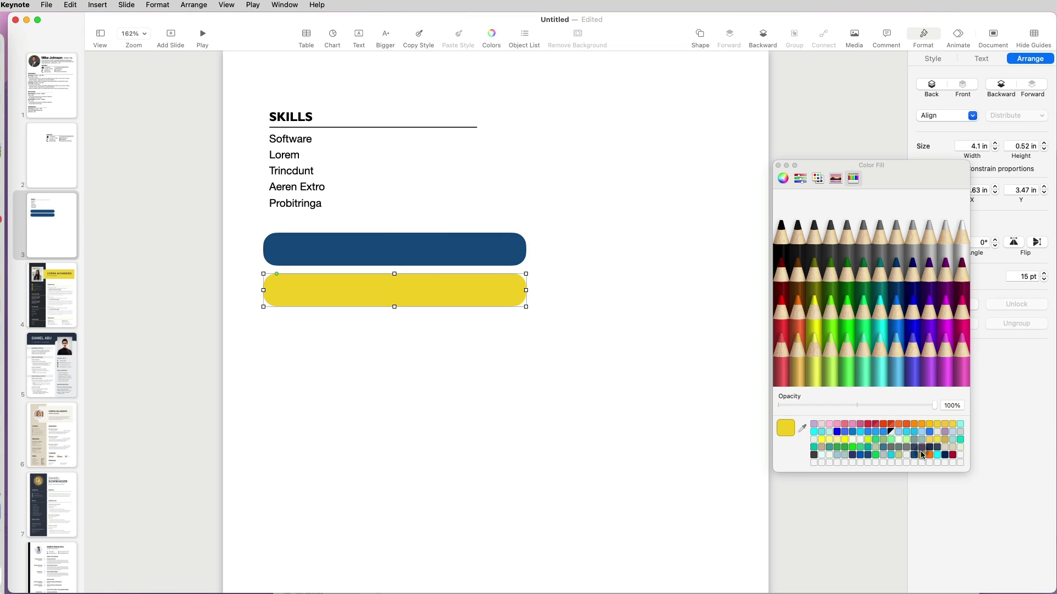
left_click(549, 301)
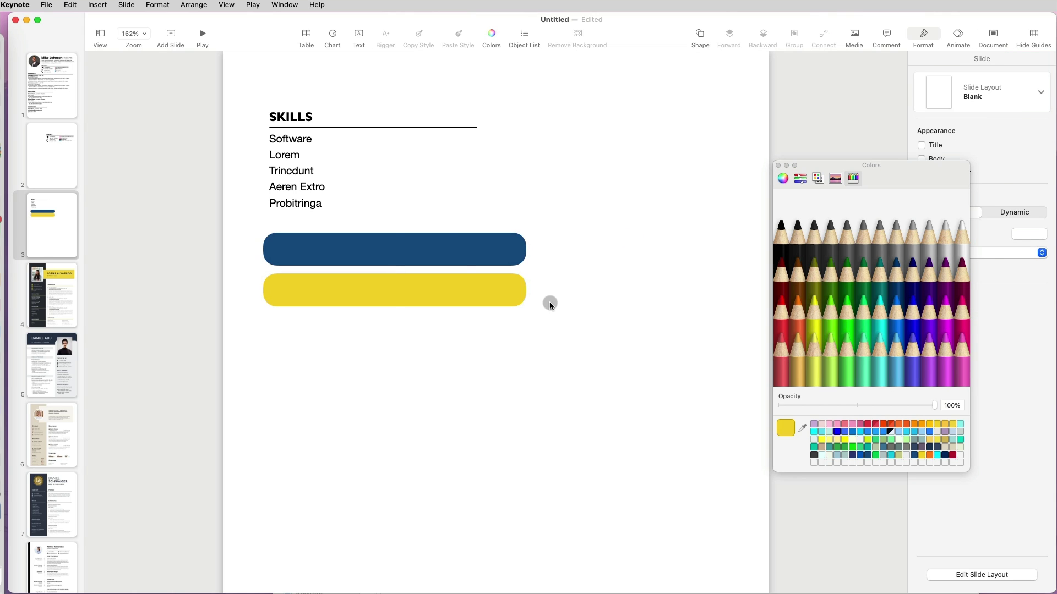
Step: Duplicate both bars lower on the slide, then move the upper yellow bar onto the top navy bar
left_click_drag(549, 301, 263, 232)
left_click_drag(443, 242, 444, 401)
left_click(463, 330)
left_click(445, 240)
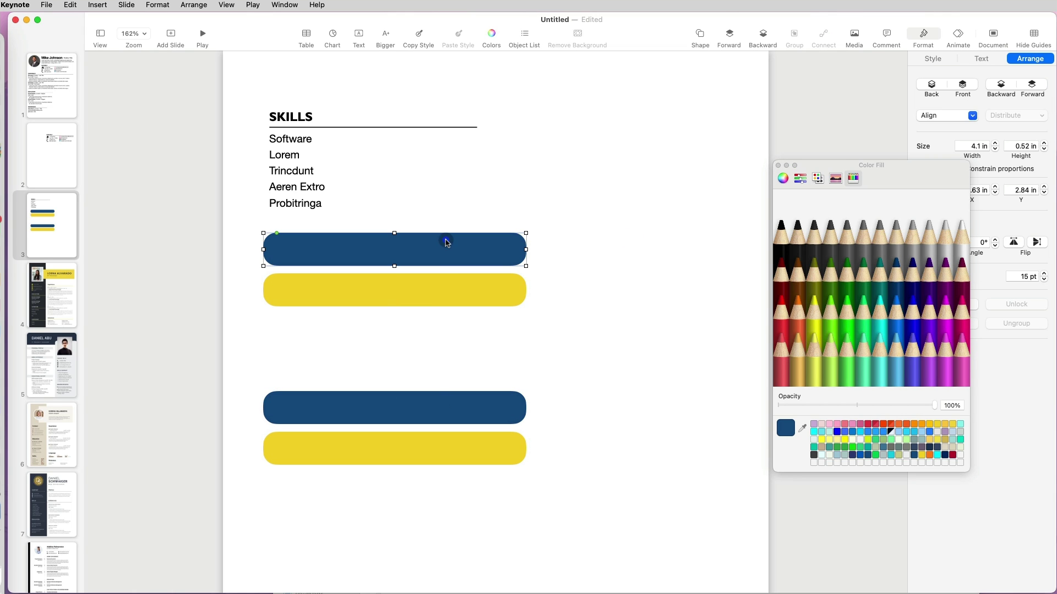
left_click(437, 290)
left_click_drag(437, 292, 438, 251)
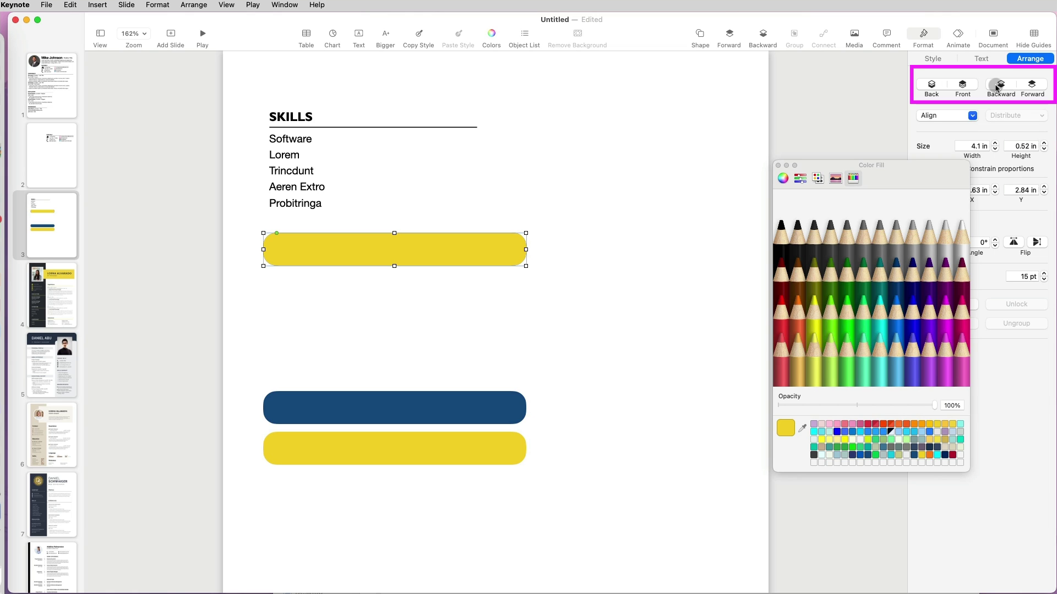
Step: Send each yellow bar behind its navy bar and shorten both navy bars to expose yellow tracks
left_click(996, 87)
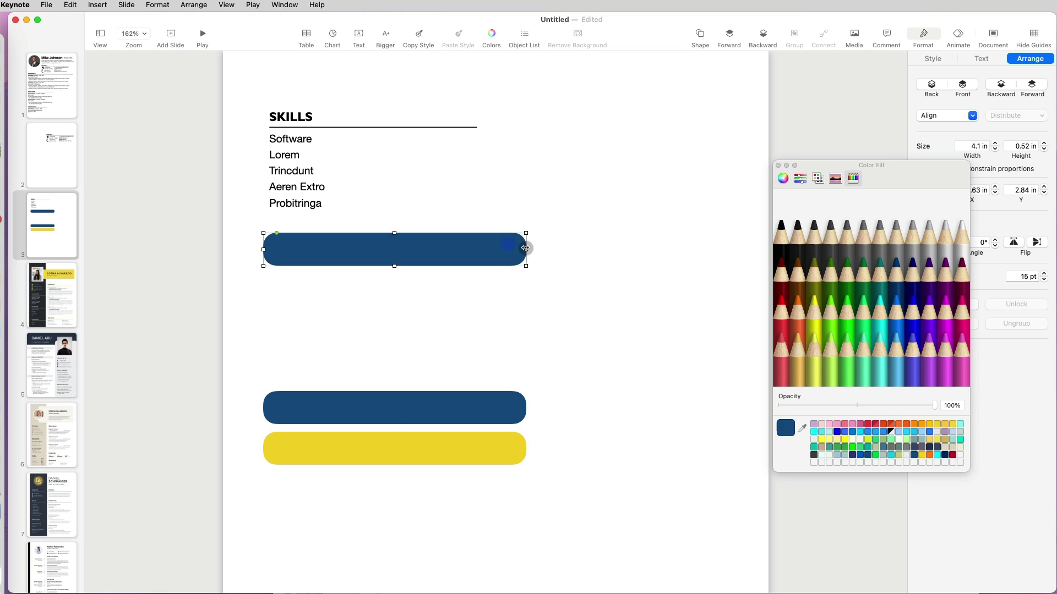
left_click_drag(525, 248, 465, 249)
left_click_drag(438, 450, 439, 411)
left_click(453, 451)
left_click(512, 407)
left_click_drag(525, 408, 433, 408)
left_click(439, 448)
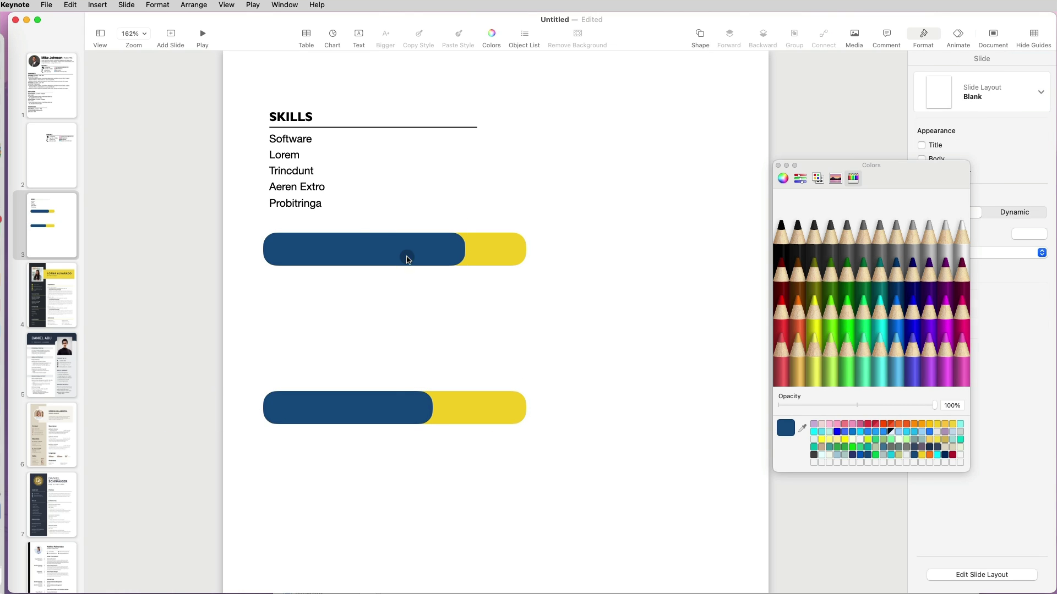
Step: Duplicate progress bars to make five with varied navy lengths, then select all five
left_click_drag(406, 259, 499, 301)
left_click_drag(502, 245, 502, 458)
left_click_drag(448, 408, 447, 344)
left_click_drag(488, 304, 471, 394)
left_click(446, 459)
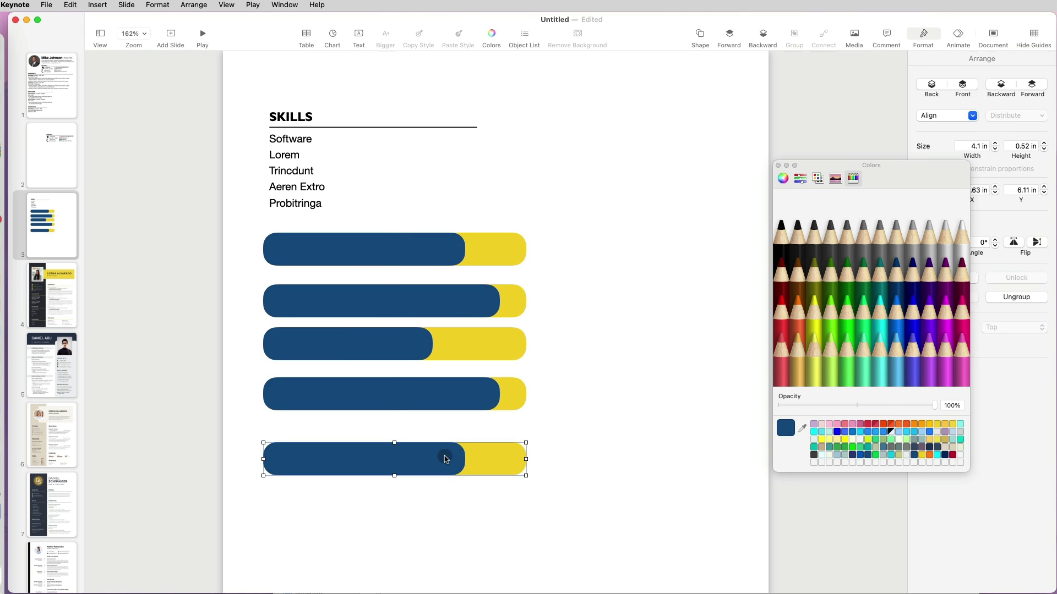
left_click(418, 394, "shift")
left_click(394, 347, "shift")
left_click(437, 302, "shift")
left_click(453, 246, "shift")
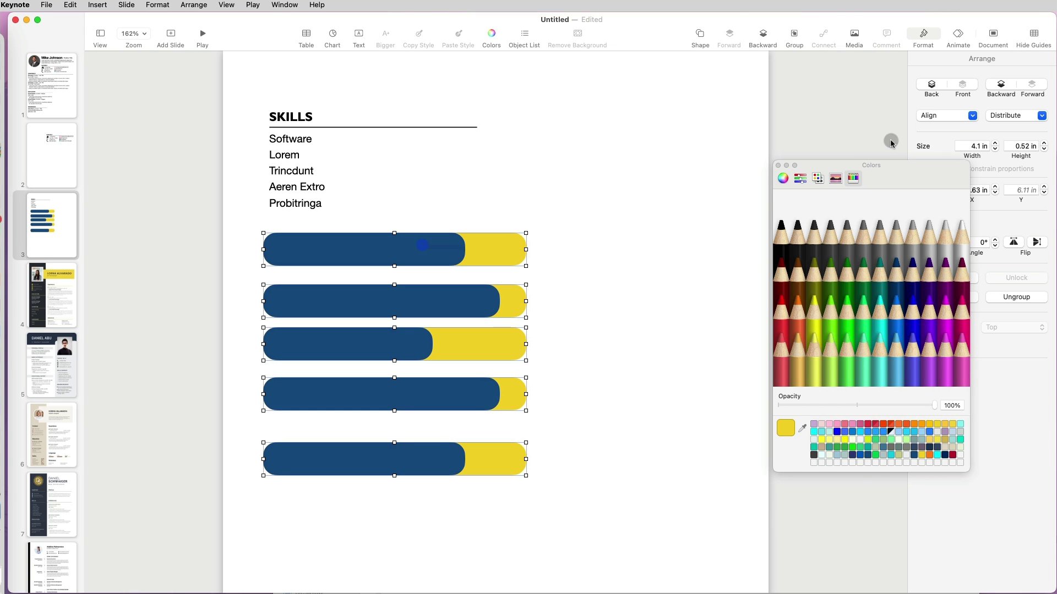
Step: Tighten the five progress bars, distribute them evenly, and group them
left_click(1041, 115)
left_click(957, 156)
left_click_drag(441, 301, 440, 287)
left_click_drag(431, 449, 434, 434)
left_click_drag(573, 454, 462, 230)
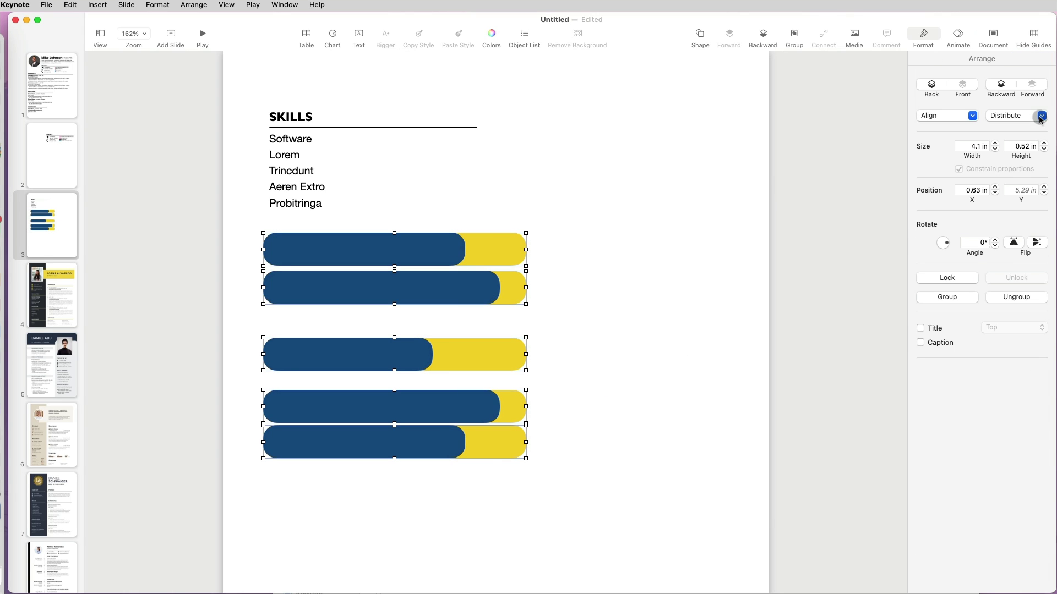
left_click(1040, 116)
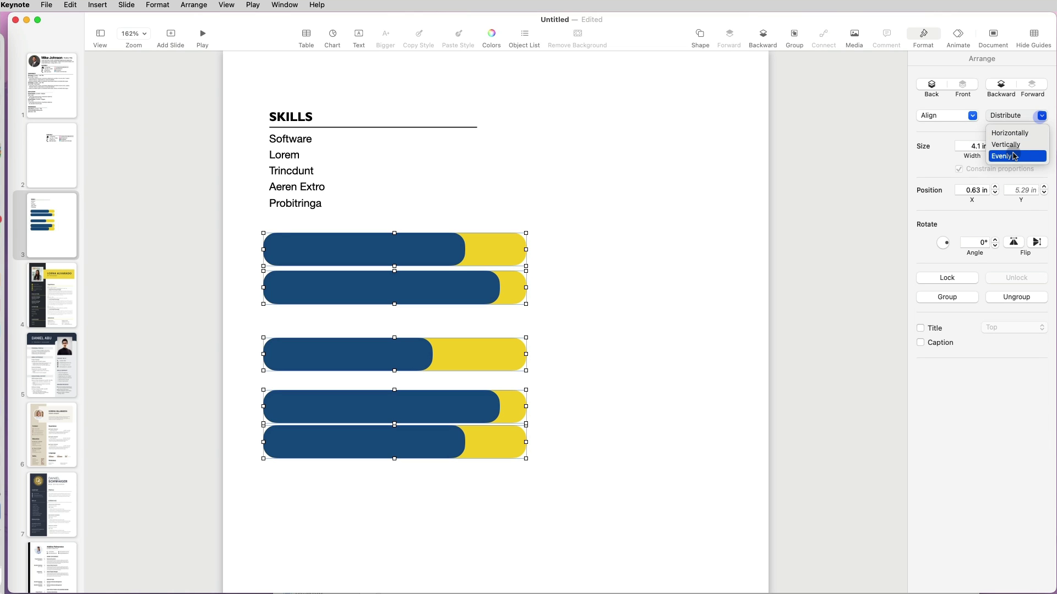
left_click(1014, 156)
key("super+alt+g")
Step: Shrink the bar group beside the skill names, group it with the SKILLS box, and duplicate the block right
left_click_drag(526, 459, 415, 206)
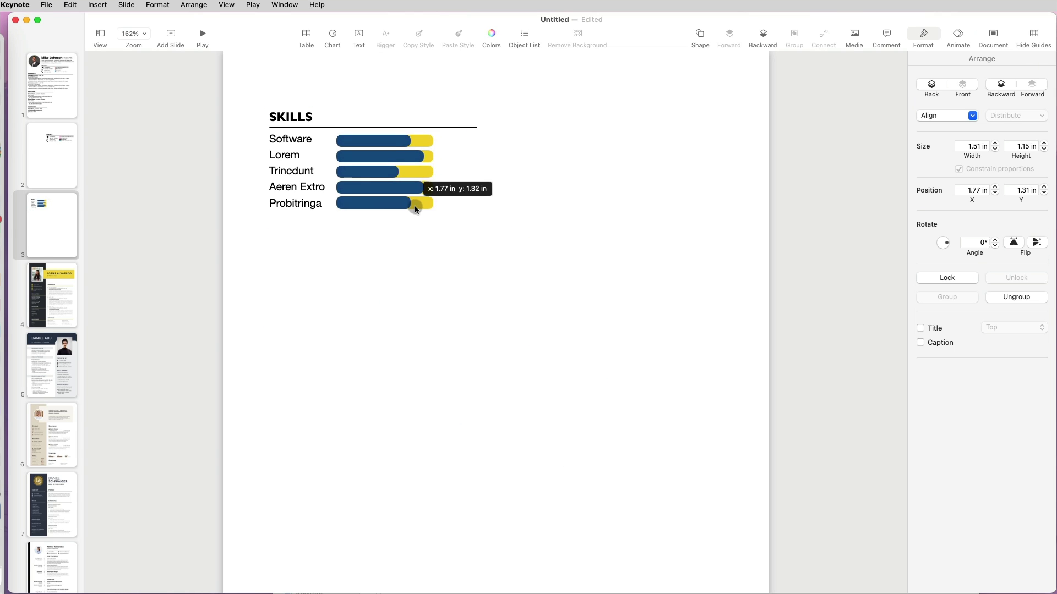
left_click_drag(477, 159, 446, 158)
left_click_drag(467, 232, 299, 132)
left_click(947, 297)
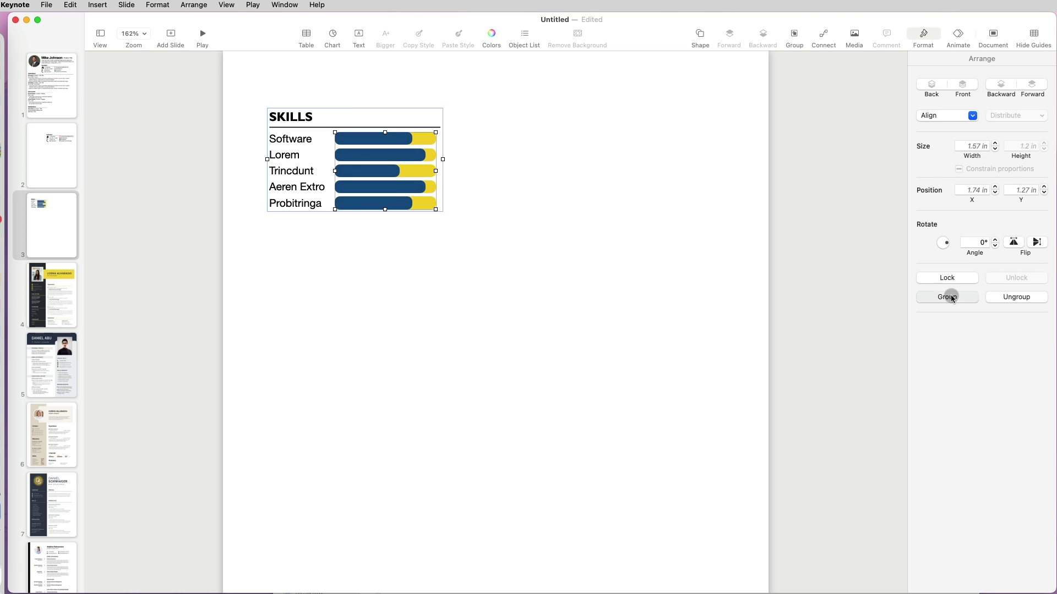
left_click_drag(385, 182, 523, 269)
Step: Ungroup the copied block and indent its five skill names to 1.5 in
left_click(1003, 299)
double_click(568, 204)
left_click_drag(569, 203, 512, 138)
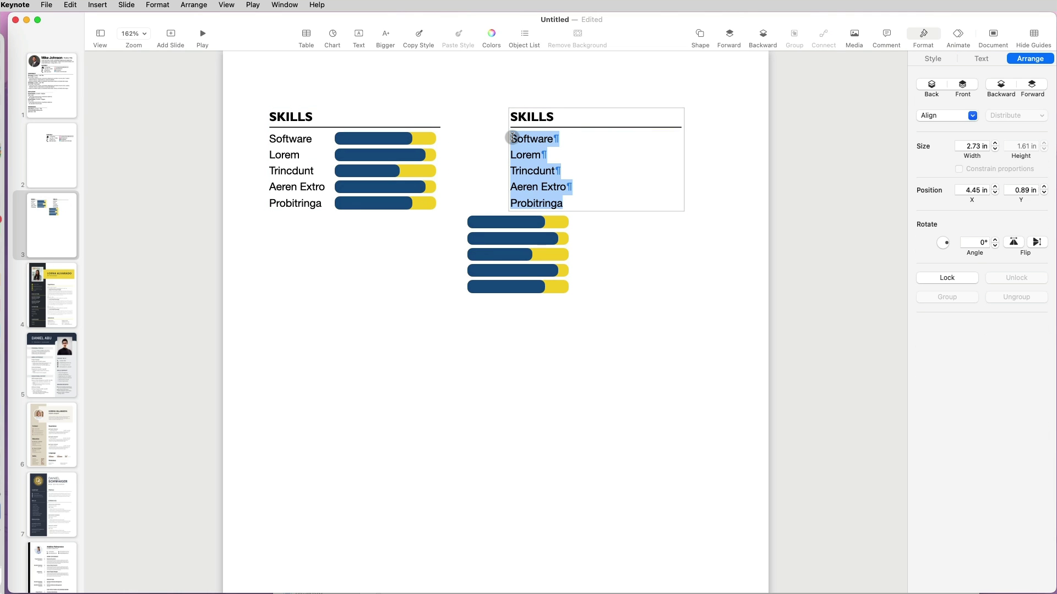
left_click(981, 58)
left_click(1043, 435)
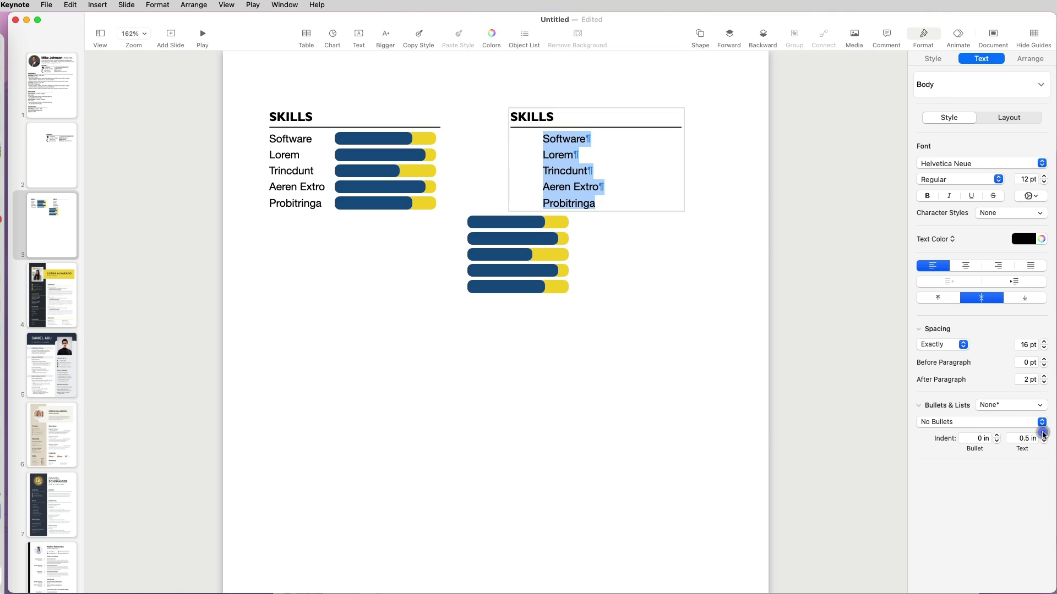
left_click(1043, 435)
left_click(1043, 435)
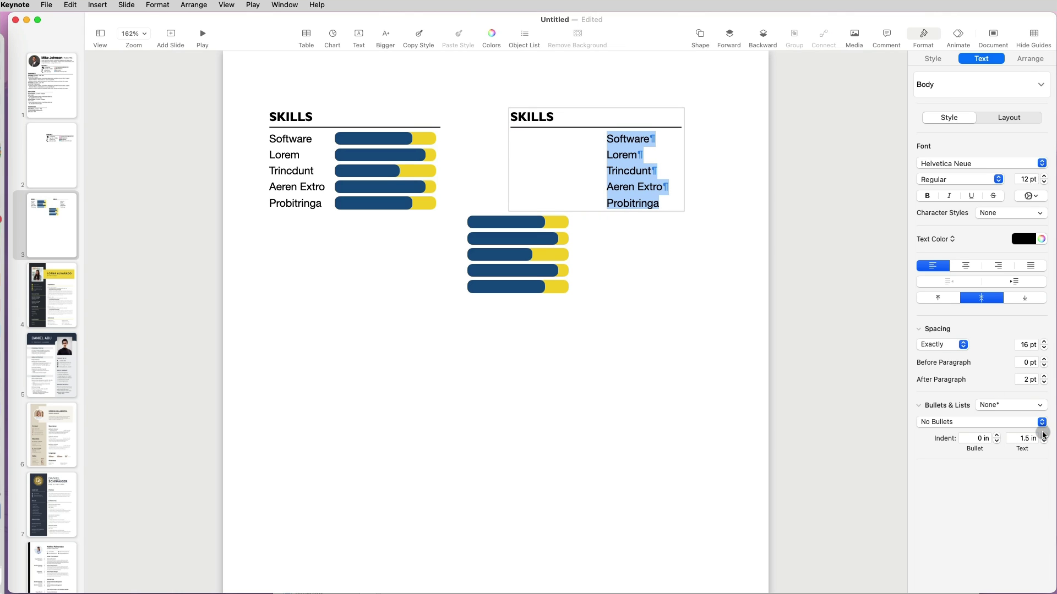
Step: Move the copied bar group up beside the skill names and indent the names further
left_click(726, 208)
left_click_drag(538, 218, 571, 133)
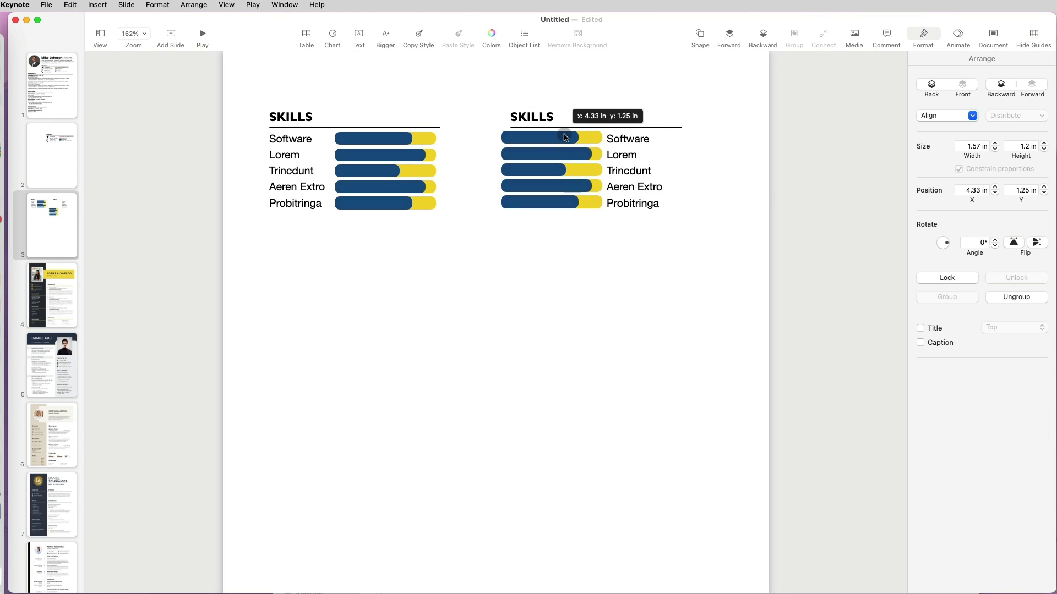
left_click(606, 138)
key("super+a")
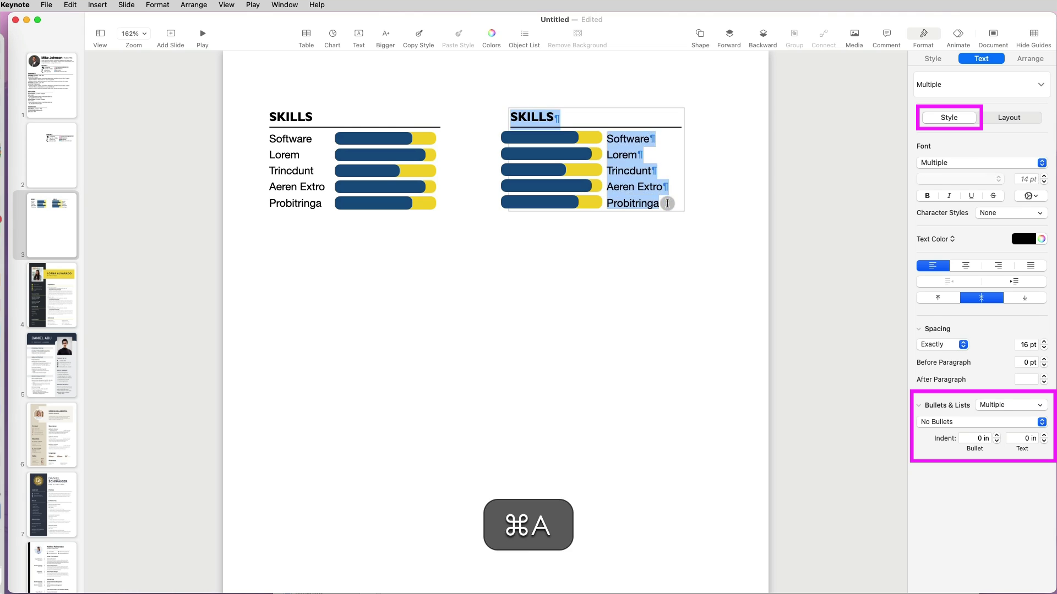
left_click(1043, 435)
left_click(578, 202)
left_click_drag(578, 203, 586, 203)
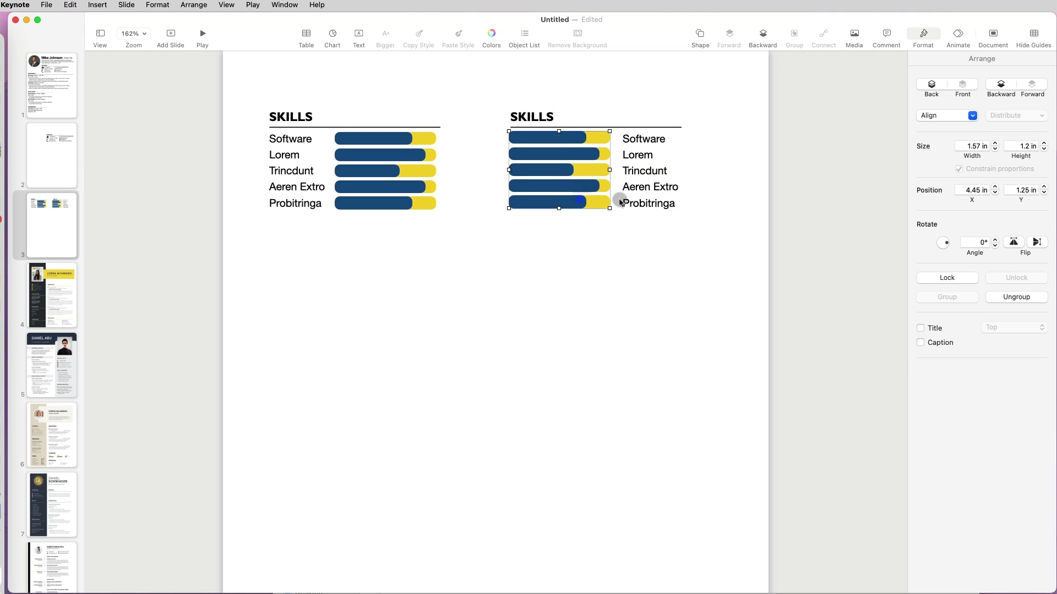
Step: Set the skill names' text indent to exactly 1.7 in
left_click(668, 204)
key("super+a")
double_click(1027, 438)
type("1.7")
key("Return")
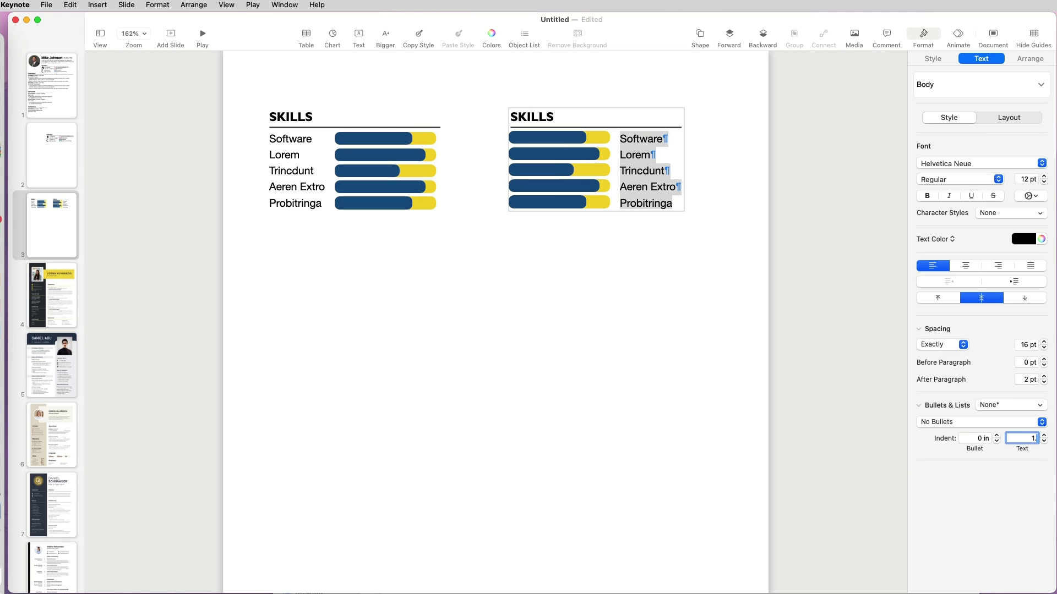
left_click(618, 292)
left_click(681, 158)
left_click(698, 224)
left_click(539, 122)
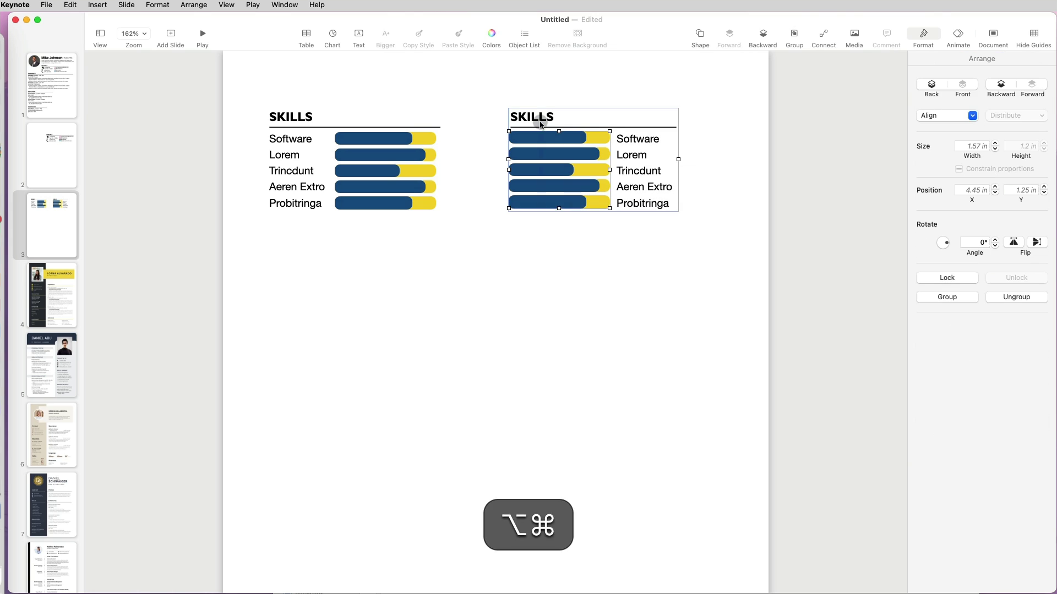
Step: Duplicate the skills text box and add a small navy circle below the list
left_click_drag(540, 122, 298, 278)
left_click(699, 34)
left_click(789, 119)
scroll(552, 361, "down", 5)
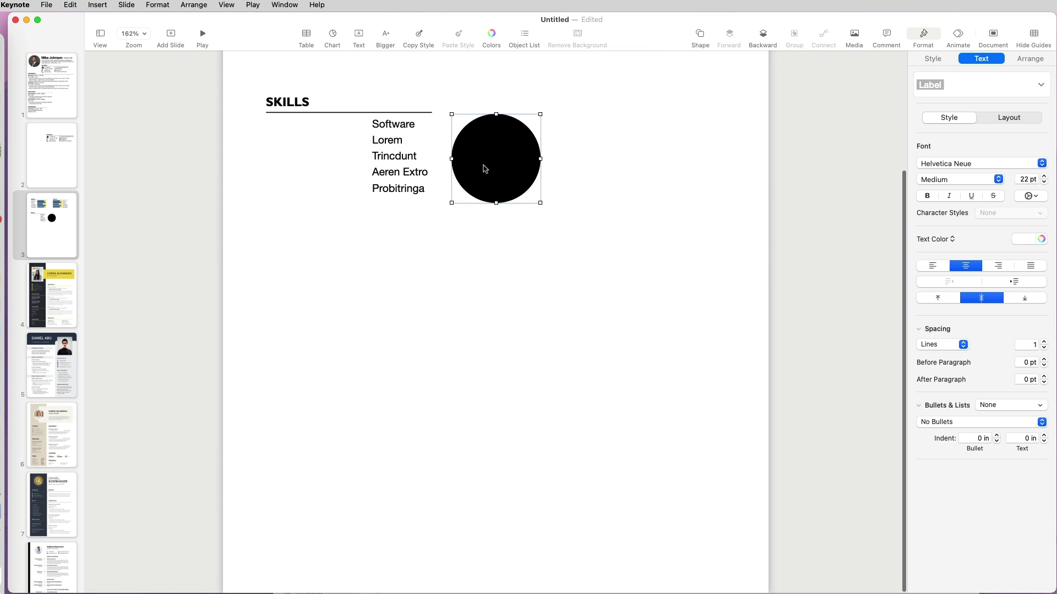
left_click_drag(485, 169, 296, 294)
left_click(491, 34)
left_click(919, 480)
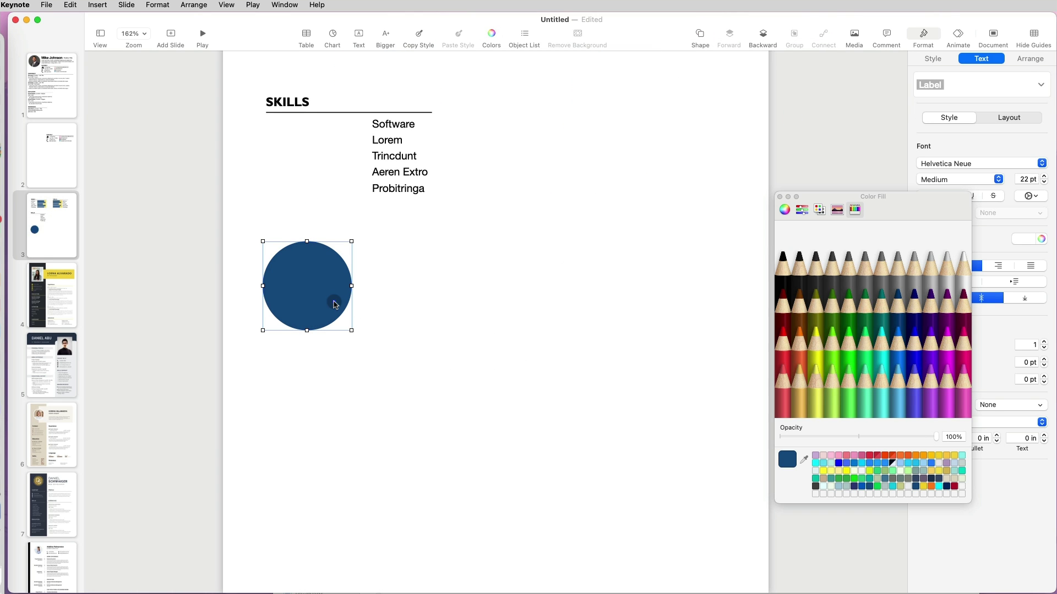
left_click_drag(351, 330, 329, 308)
Step: Copy the circle into a row of five, make the fifth yellow, and group the row
left_click_drag(300, 276, 376, 276)
left_click_drag(375, 276, 450, 276)
left_click_drag(451, 275, 524, 276)
left_click_drag(524, 275, 598, 275)
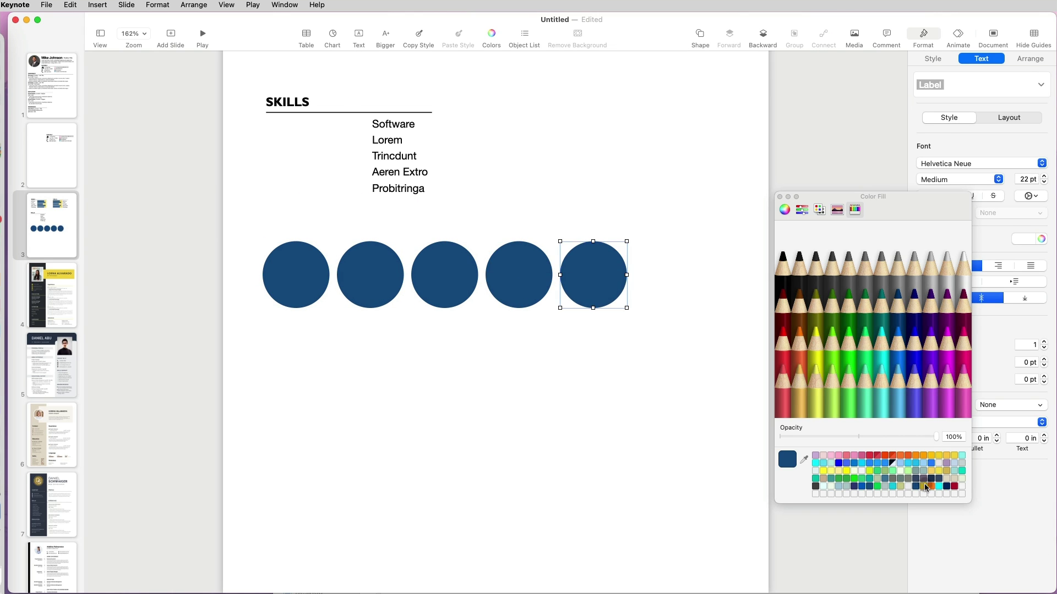
left_click(926, 487)
left_click_drag(638, 317, 481, 281)
key("super+alt+g")
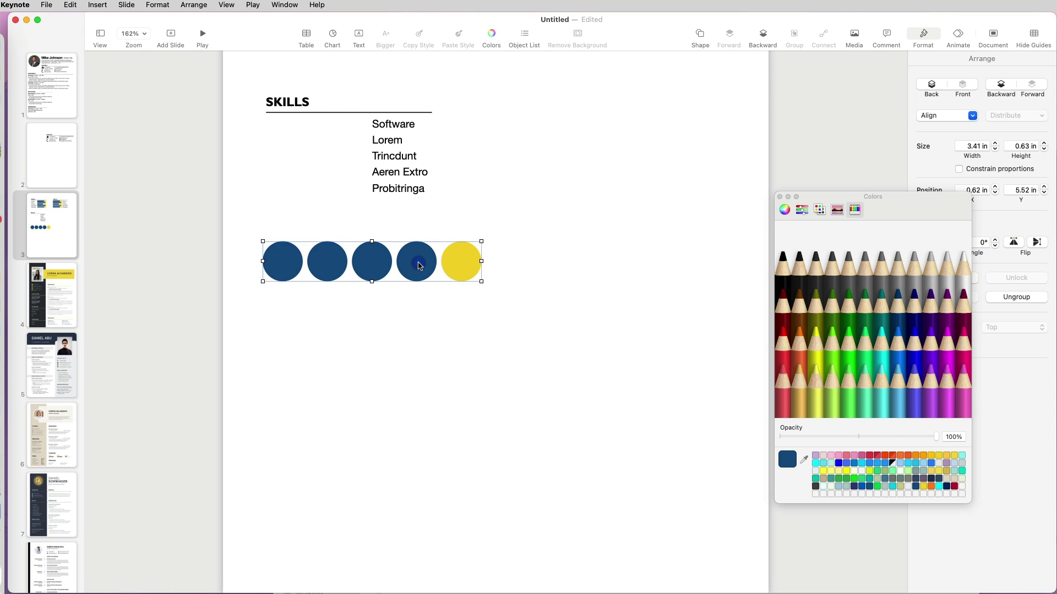
Step: Duplicate the row into more rows and turn selected circles yellow to vary each rating
left_click_drag(419, 266, 419, 306)
left_click_drag(420, 305, 420, 434)
left_click(1010, 297)
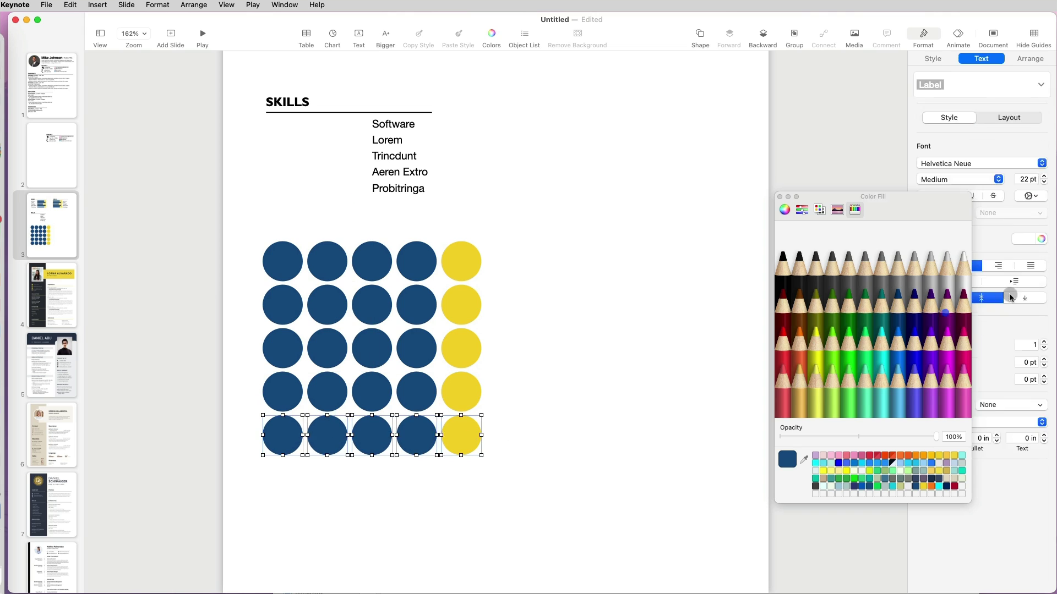
left_click(417, 434)
left_click(900, 479)
left_click(372, 348)
left_click(416, 348, "shift")
left_click(901, 480)
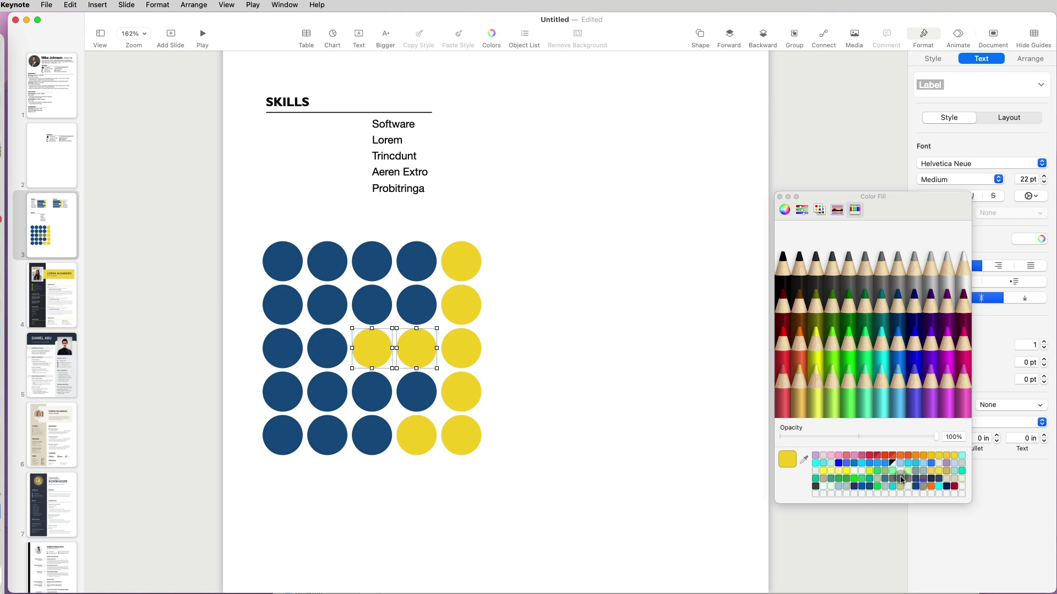
left_click(406, 259)
left_click(900, 479)
Step: Group the whole dot grid and shrink it to fit beside the skill names
left_click_drag(546, 462, 290, 257)
key("super+alt+g")
left_click_drag(482, 455, 348, 194)
Step: Select the SKILLS rating text box next to the dot grid
left_click(458, 203)
scroll(458, 204, "up", 2)
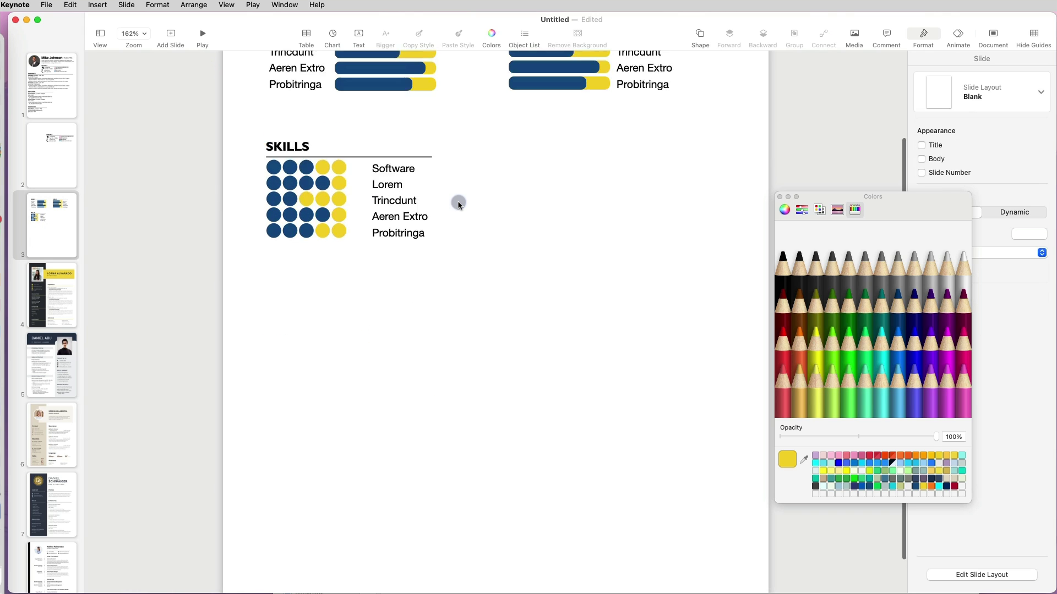
scroll(458, 204, "up", 2)
left_click(415, 277)
scroll(431, 271, "up", 5)
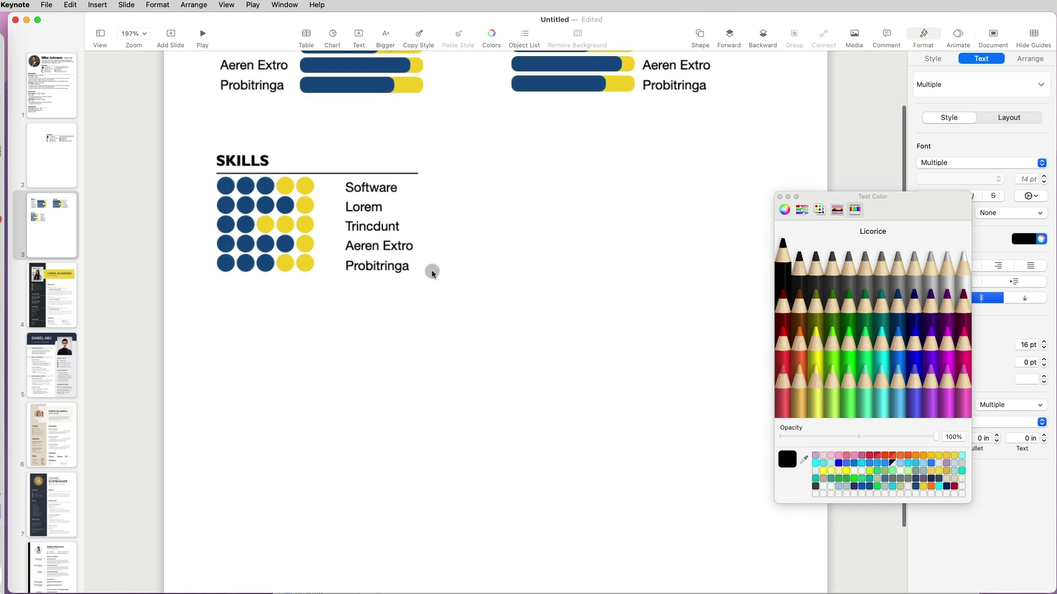
left_click(779, 197)
Step: Select all five skill names and set their text indent to 1.4 in
double_click(426, 294)
left_click(432, 295)
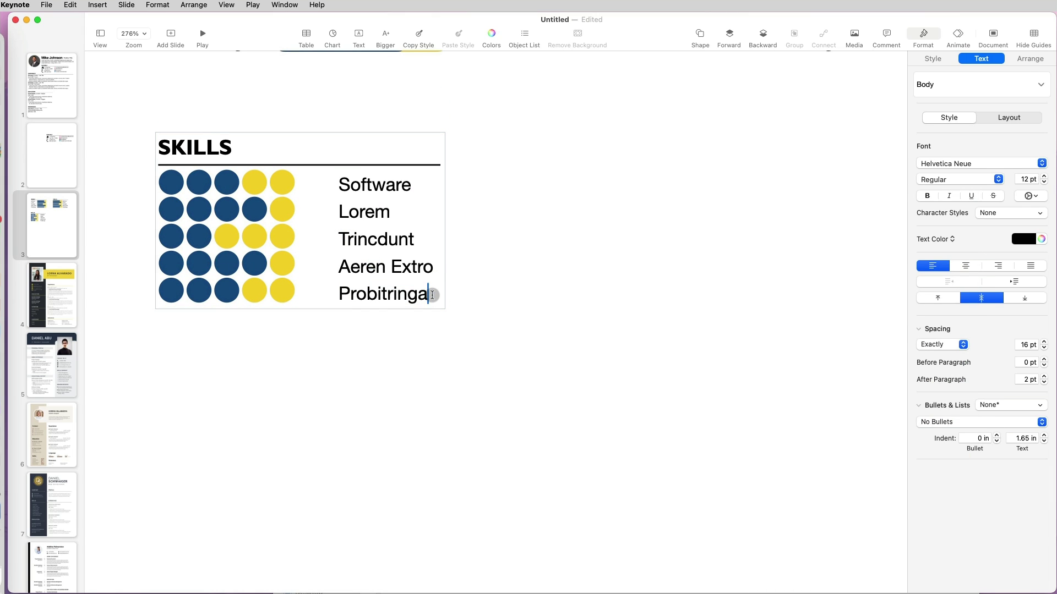
key("super+a")
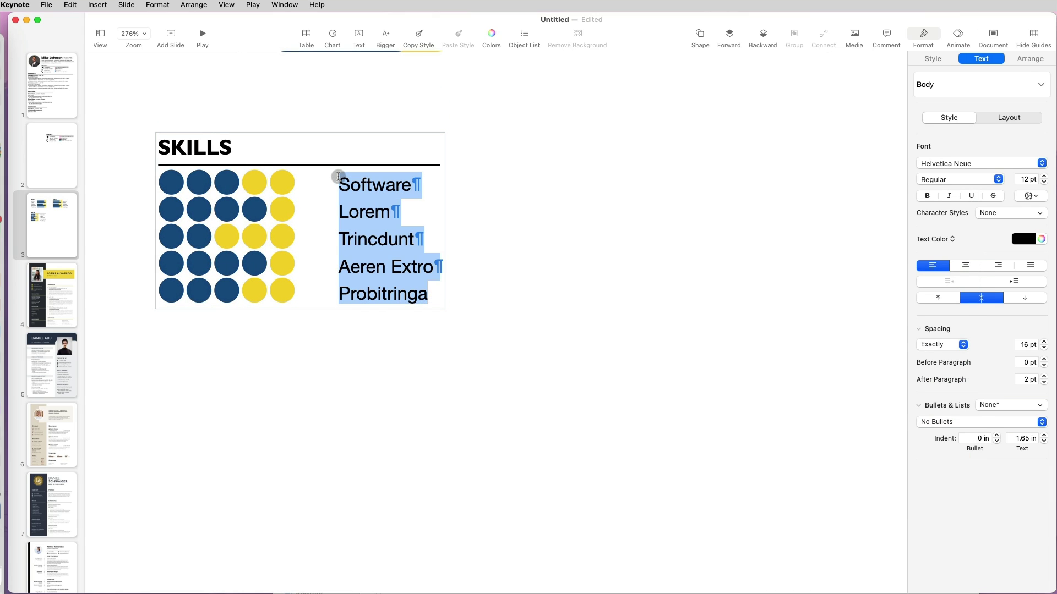
left_click(1043, 441)
left_click(1039, 448)
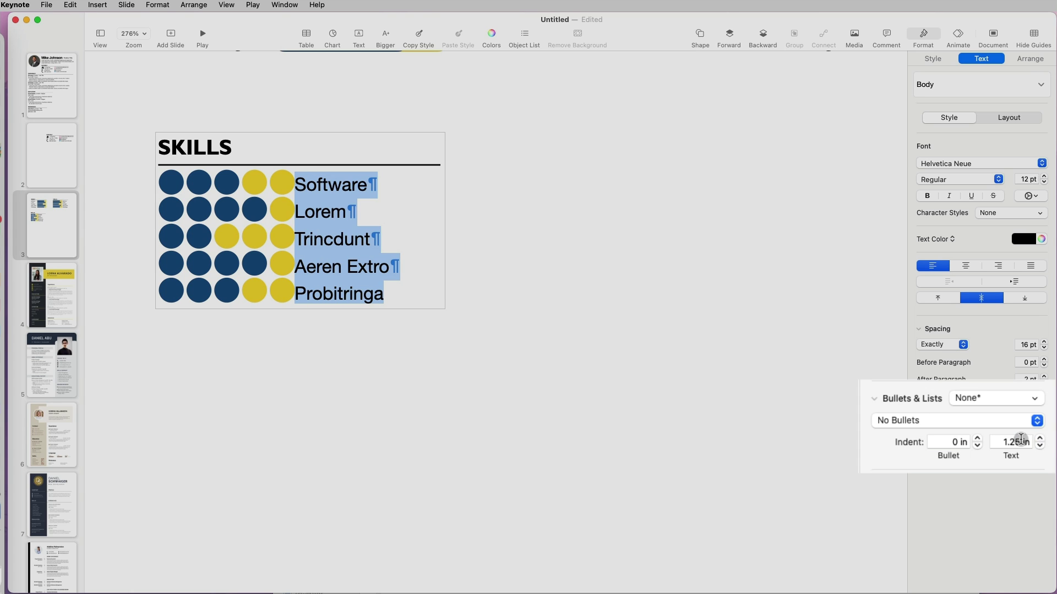
left_click(1020, 441)
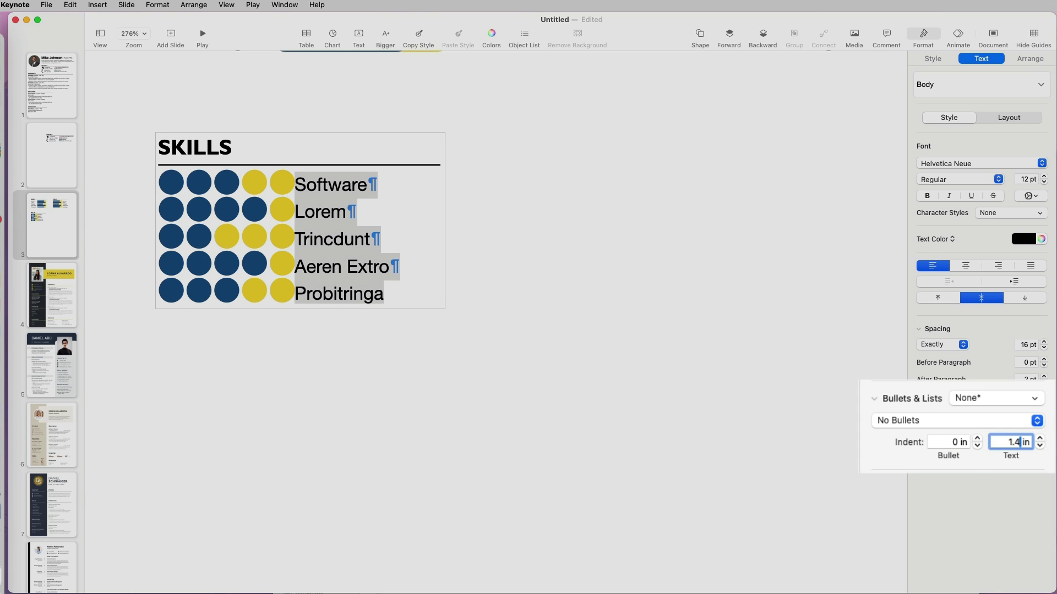
type("1.4")
key("Return")
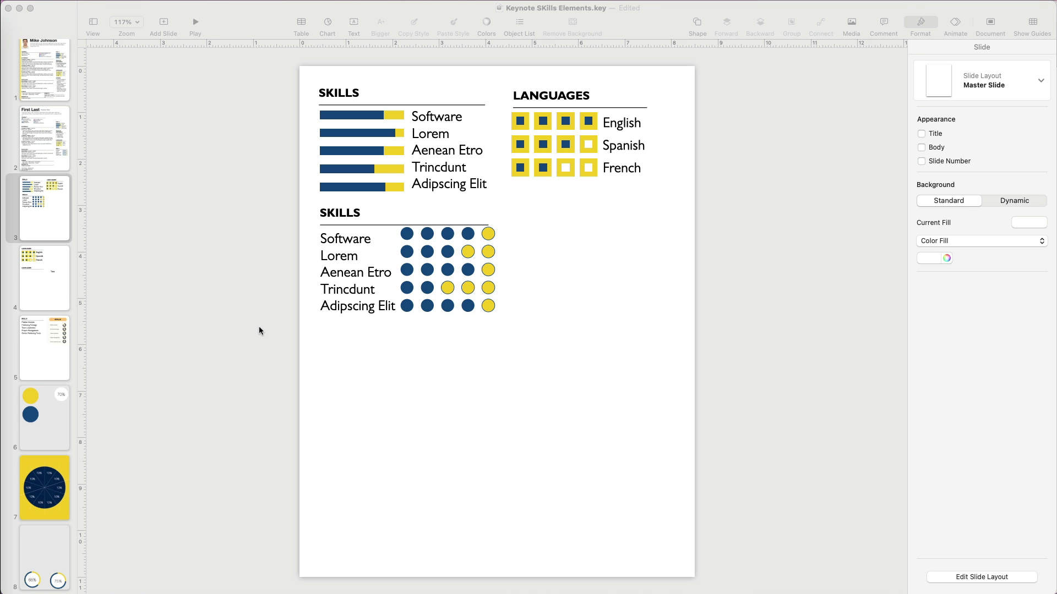
Step: Go to slide 4, place a square under the second LANGUAGES heading, and fill it yellow
left_click(43, 275)
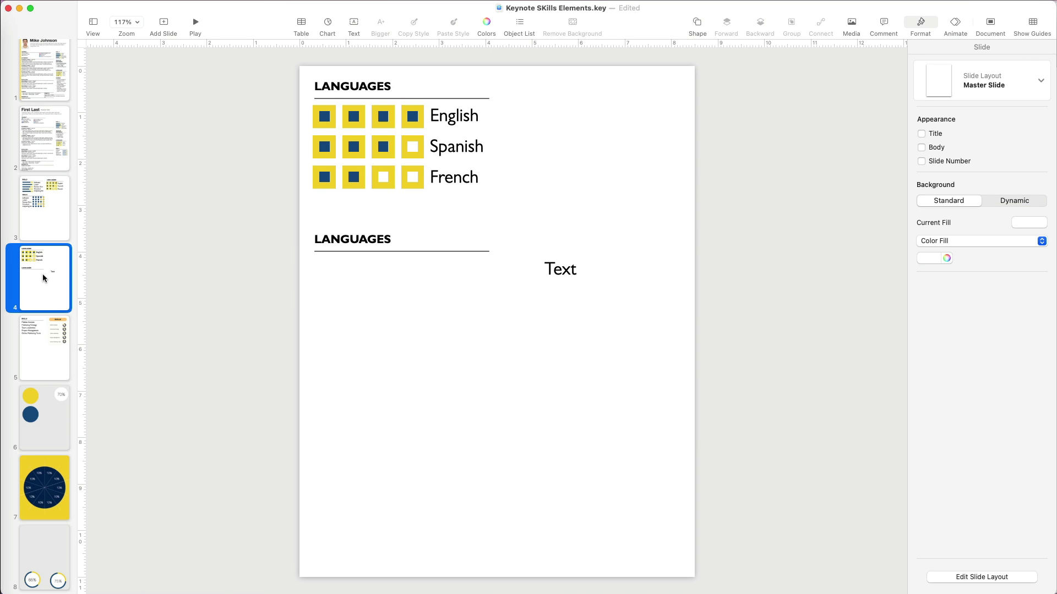
left_click(332, 281)
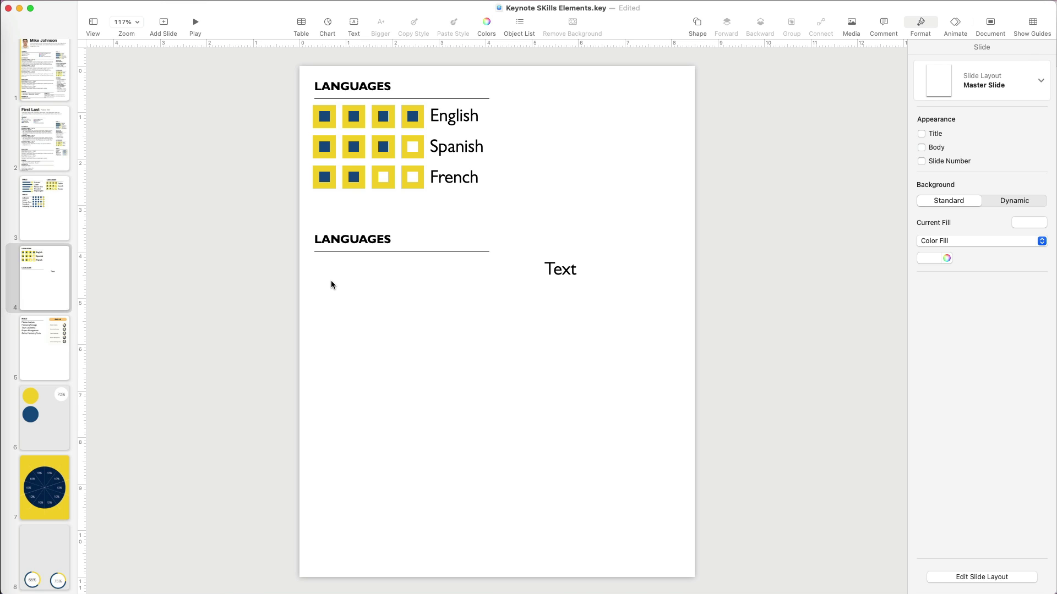
left_click(697, 25)
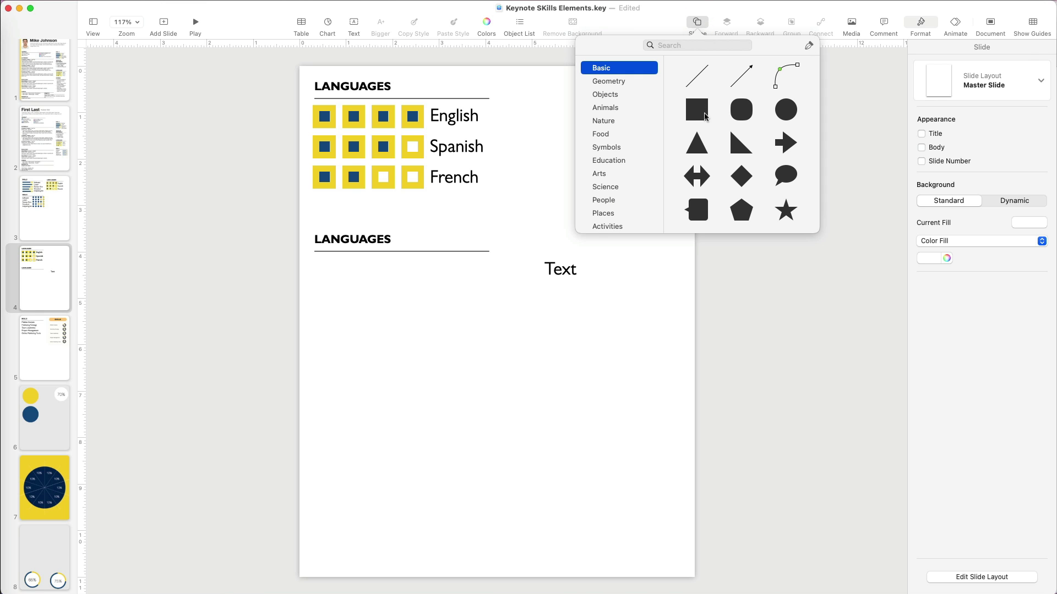
left_click(705, 116)
left_click_drag(505, 343, 359, 365)
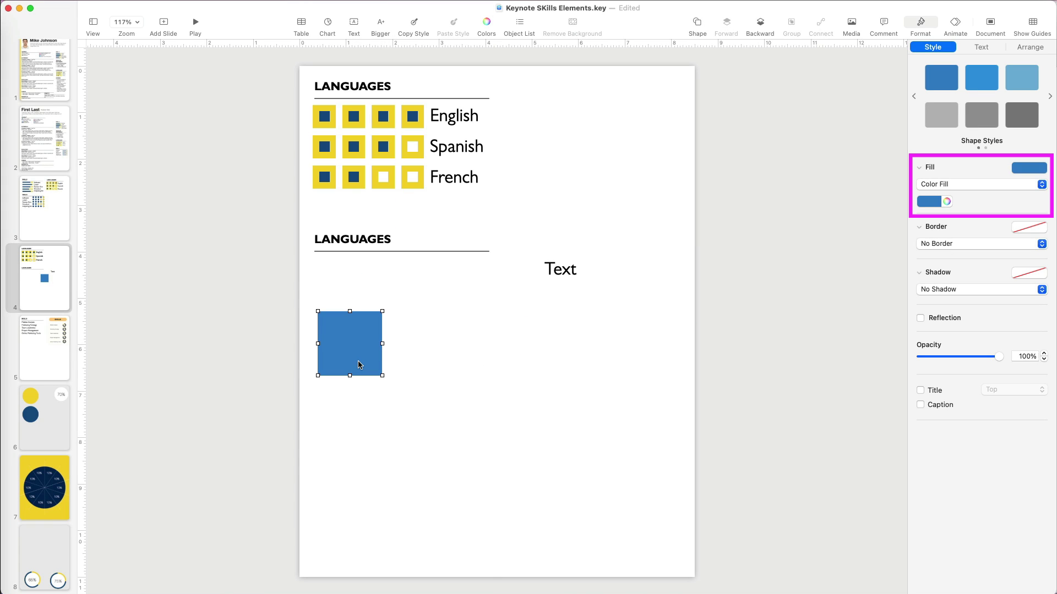
left_click(937, 200)
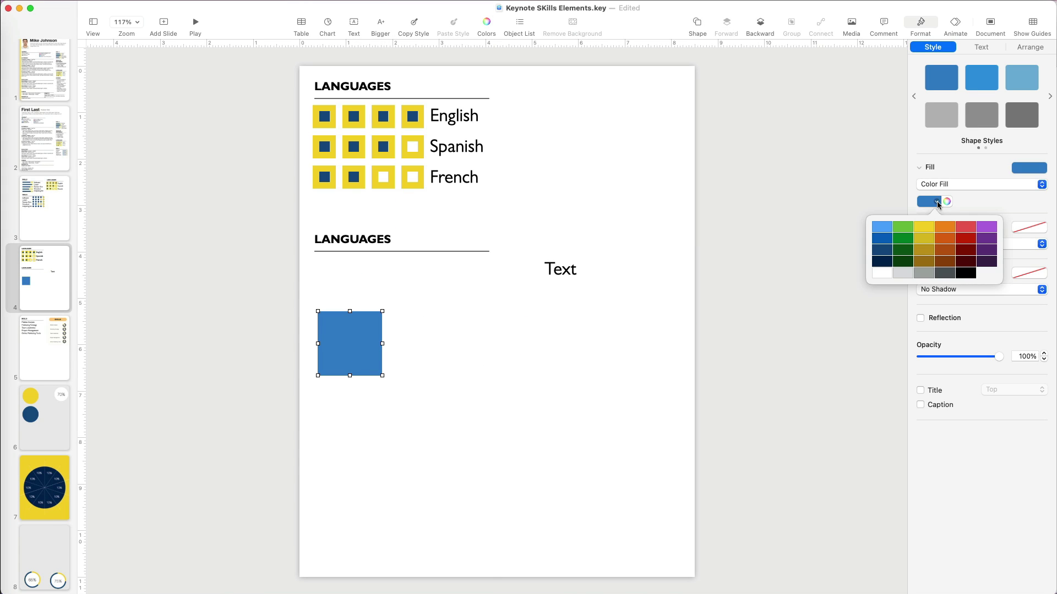
left_click(924, 229)
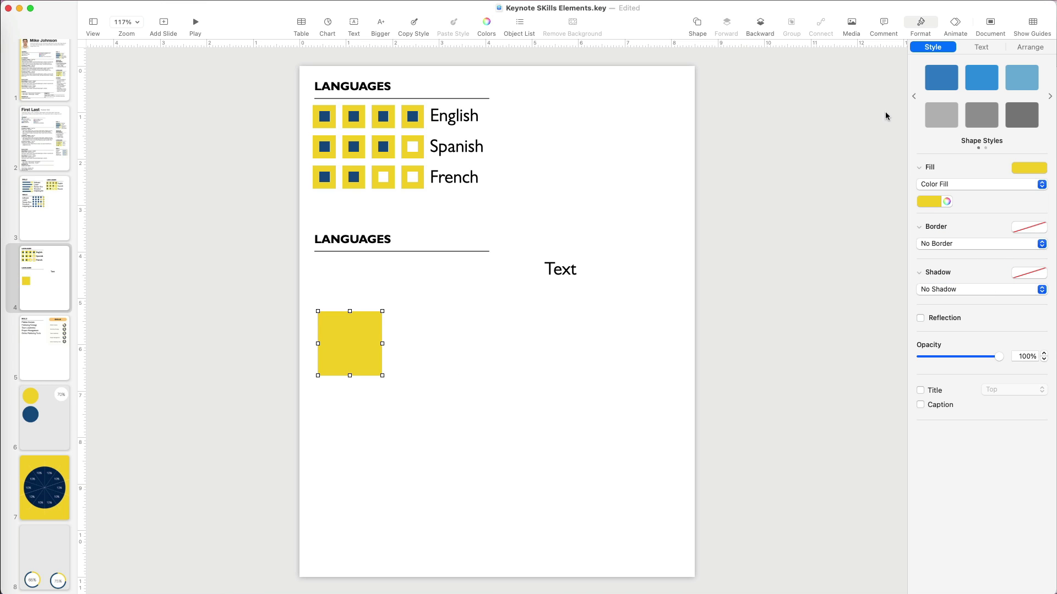
Step: With Constrain proportions on, set the yellow square's width to 0.5 in, making it 0.5 × 0.5 in
left_click(1033, 47)
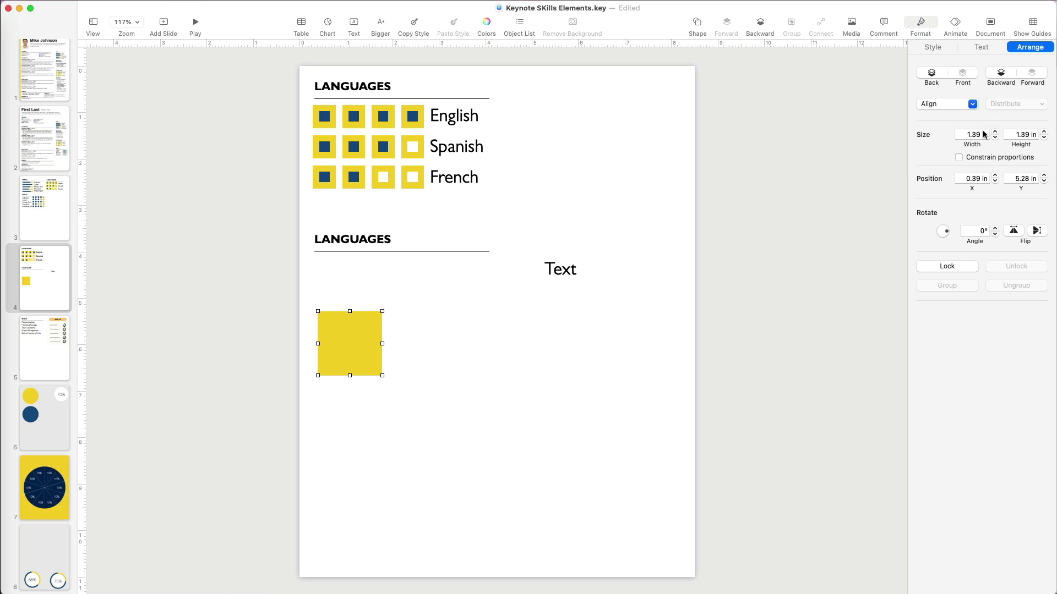
double_click(982, 134)
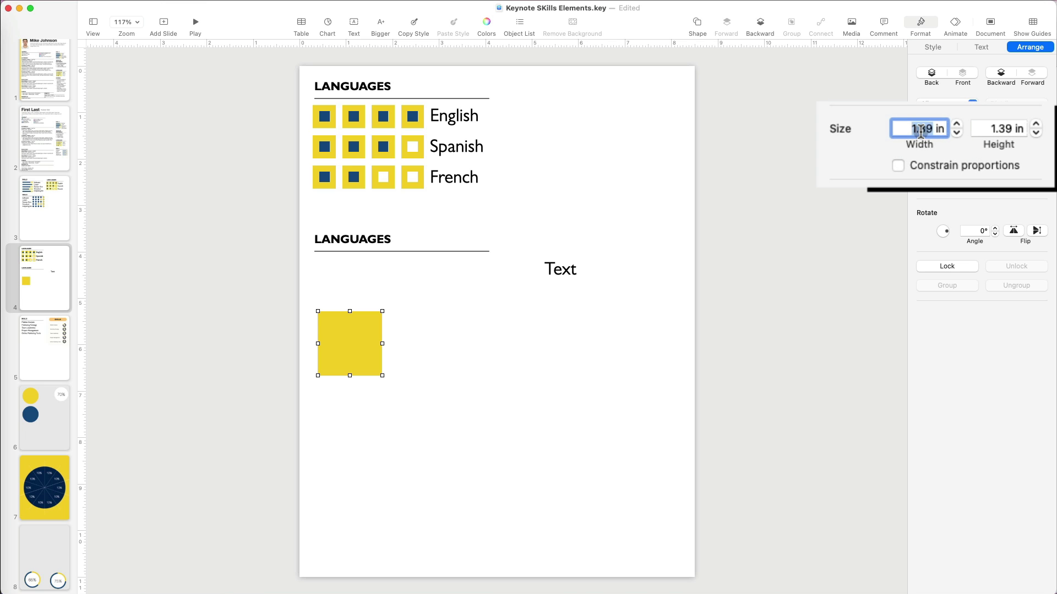
type("0.5")
key("Return")
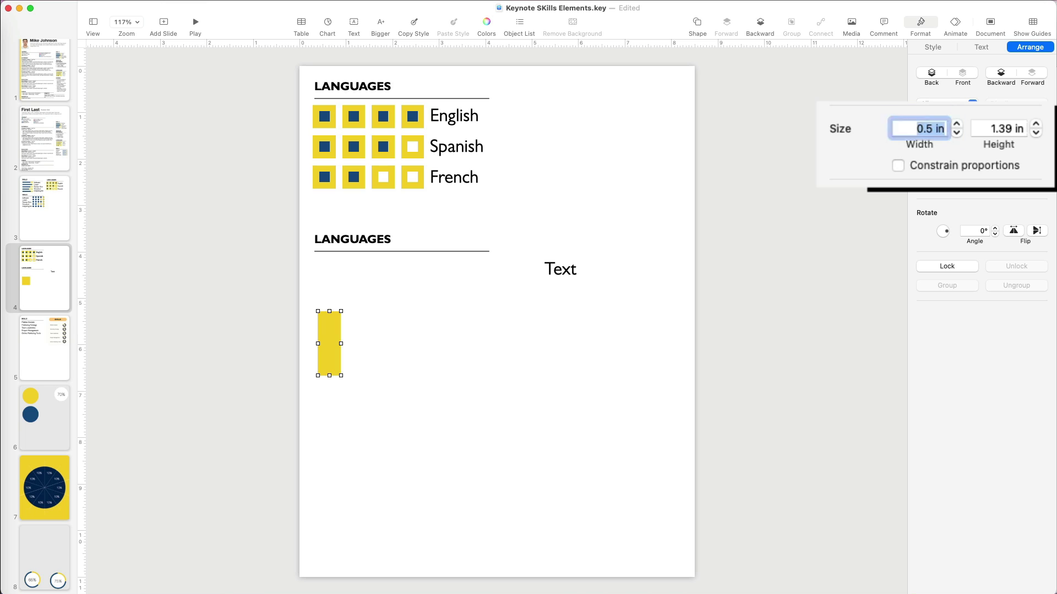
key("super+z")
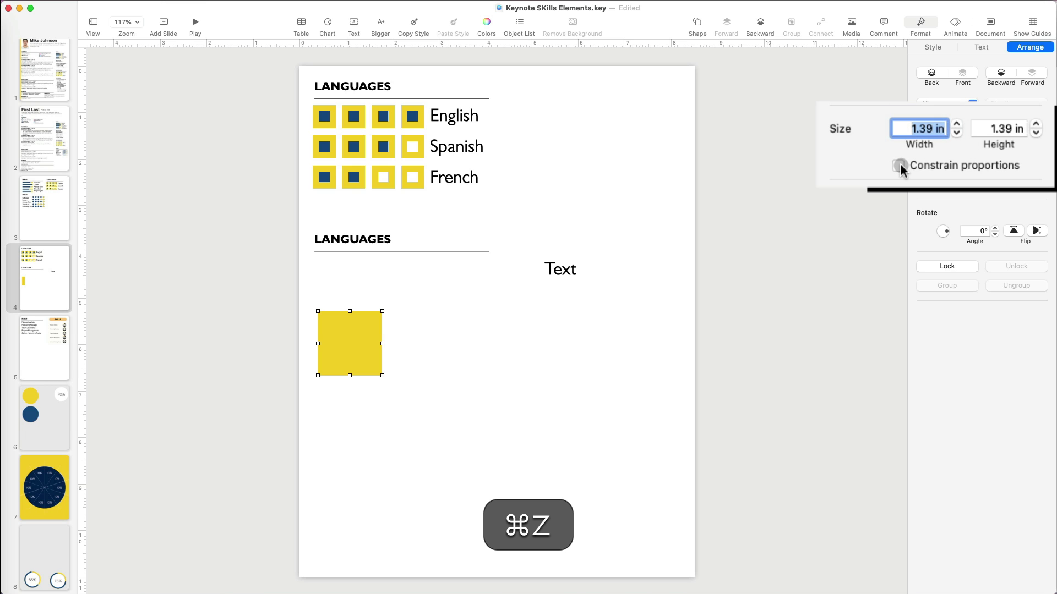
left_click(900, 165)
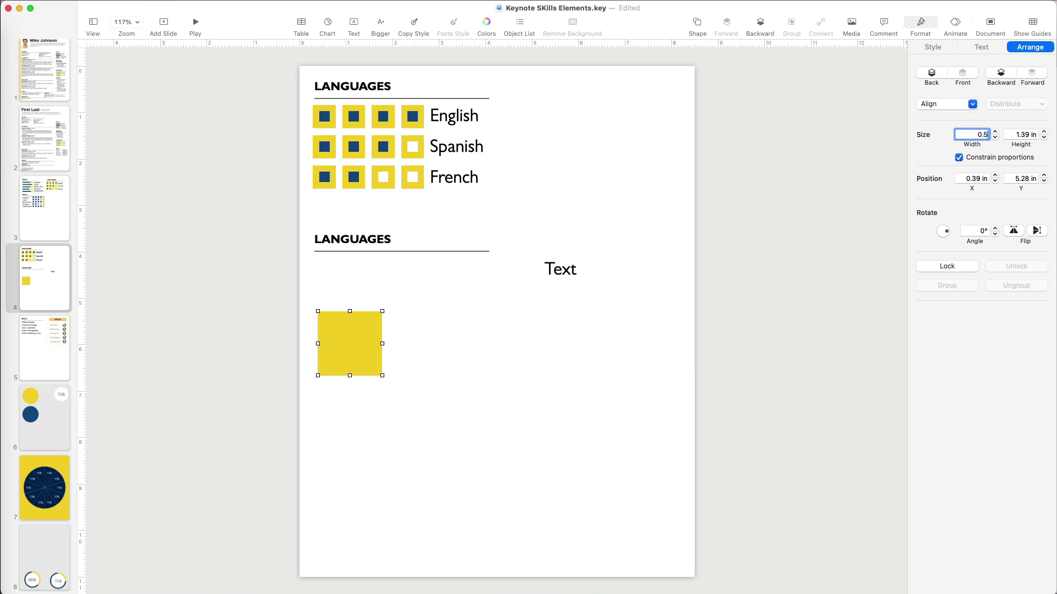
key("Return")
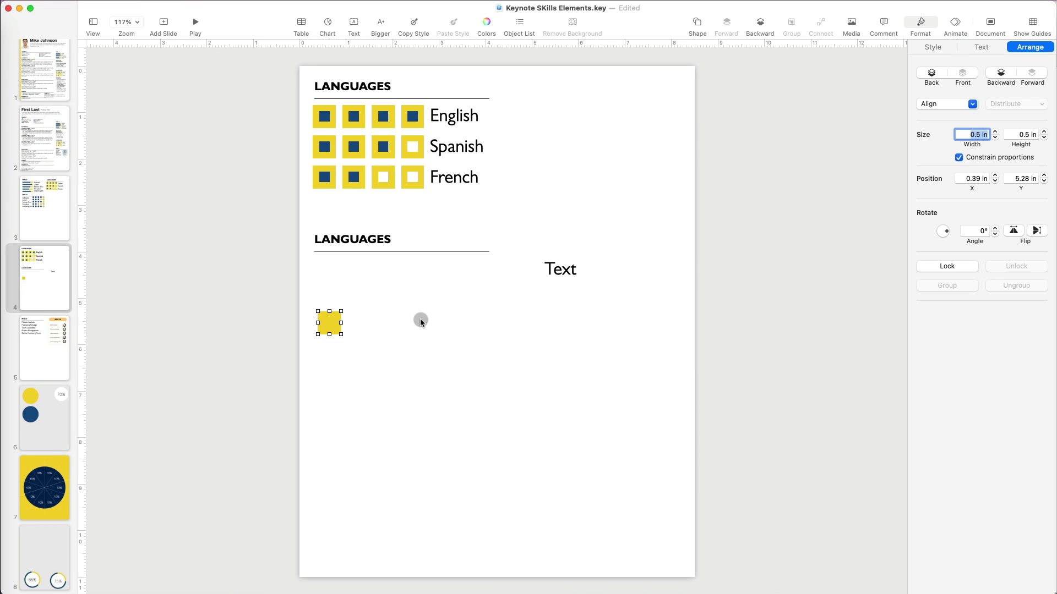
left_click(383, 323)
Step: Duplicate the yellow square, fill the copy dark blue, and set its width to 0.2 in
left_click(336, 326)
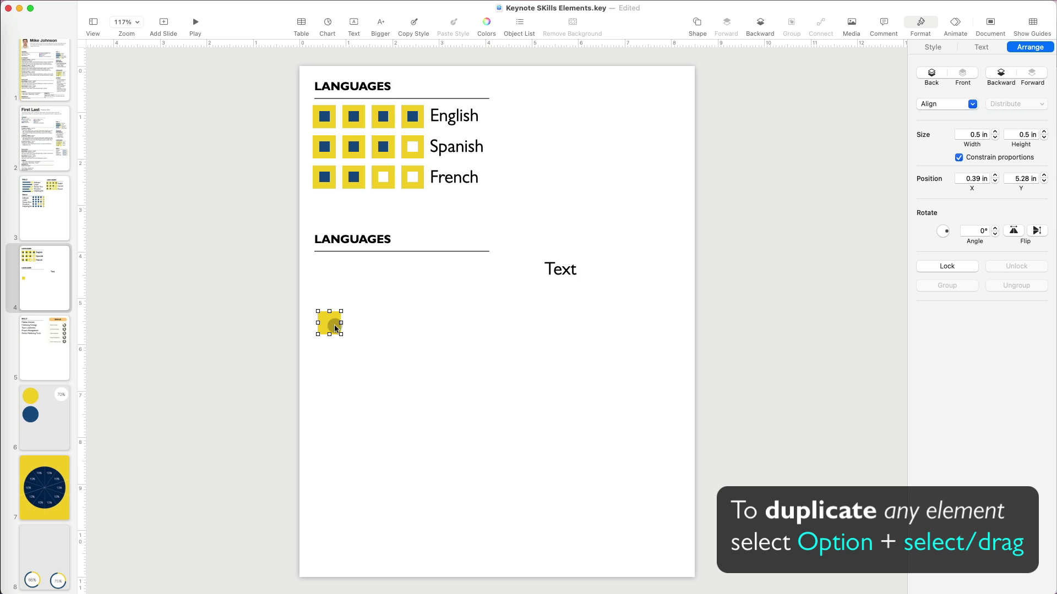
left_click_drag(335, 329, 371, 326)
left_click(932, 47)
left_click(935, 202)
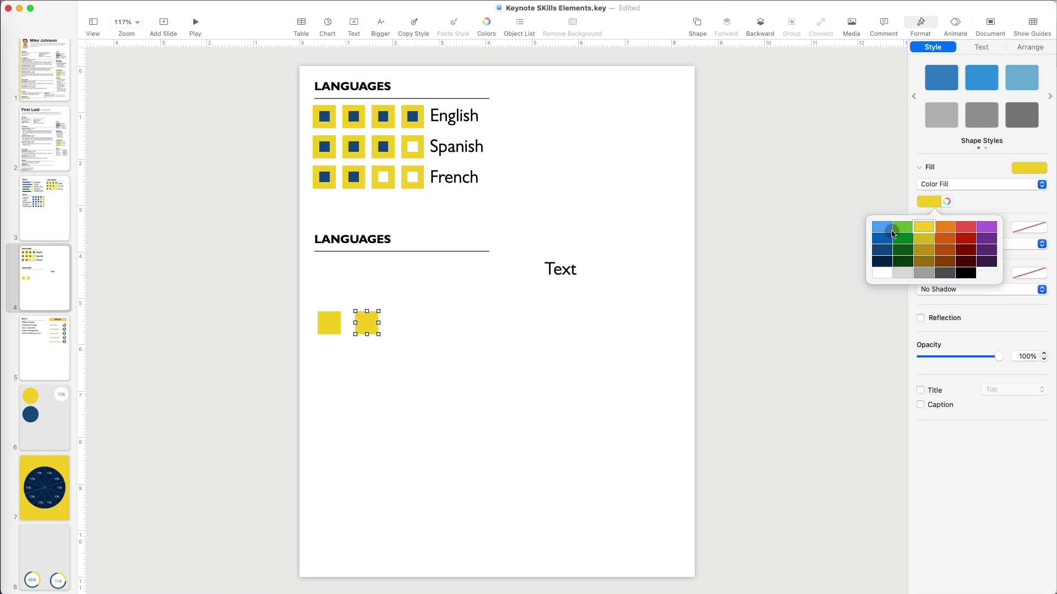
left_click(887, 252)
left_click(1028, 48)
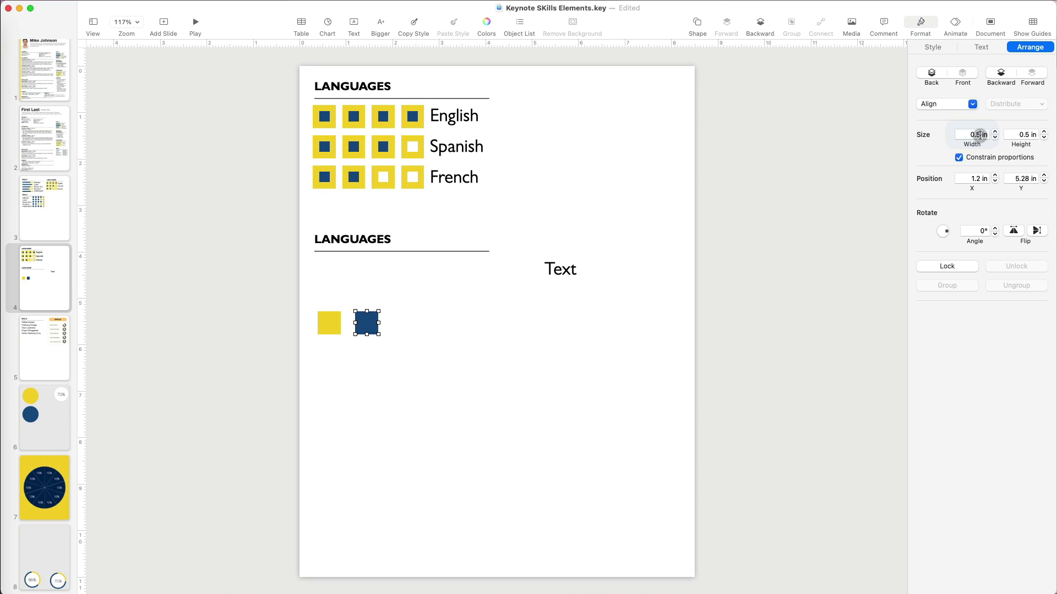
type("0.2")
key("Return")
Step: Move the small blue square inside the yellow one and align both on their middles
left_click(387, 311)
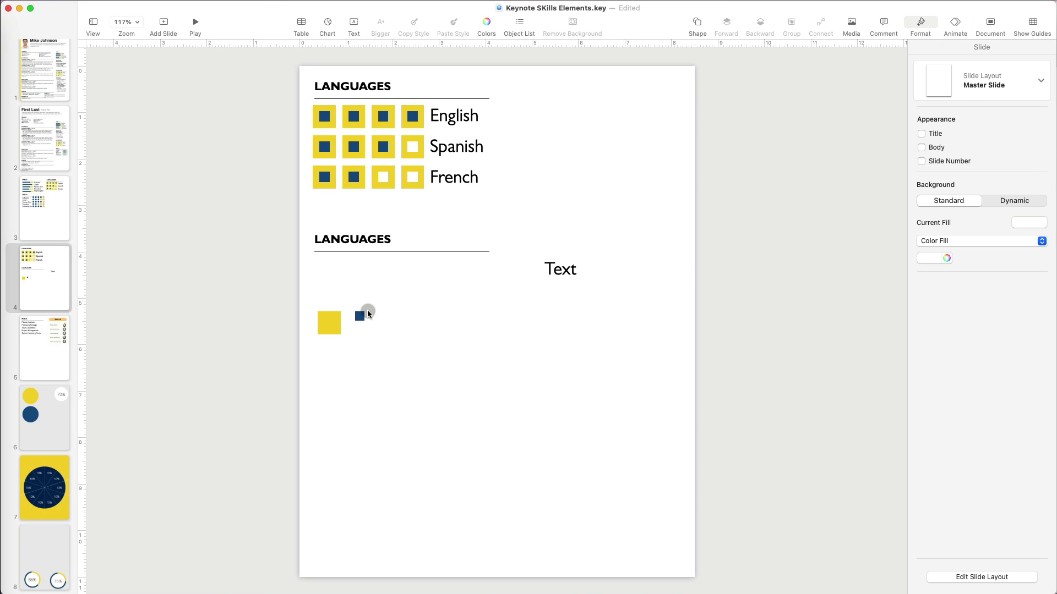
left_click_drag(361, 318, 323, 316)
left_click(355, 325)
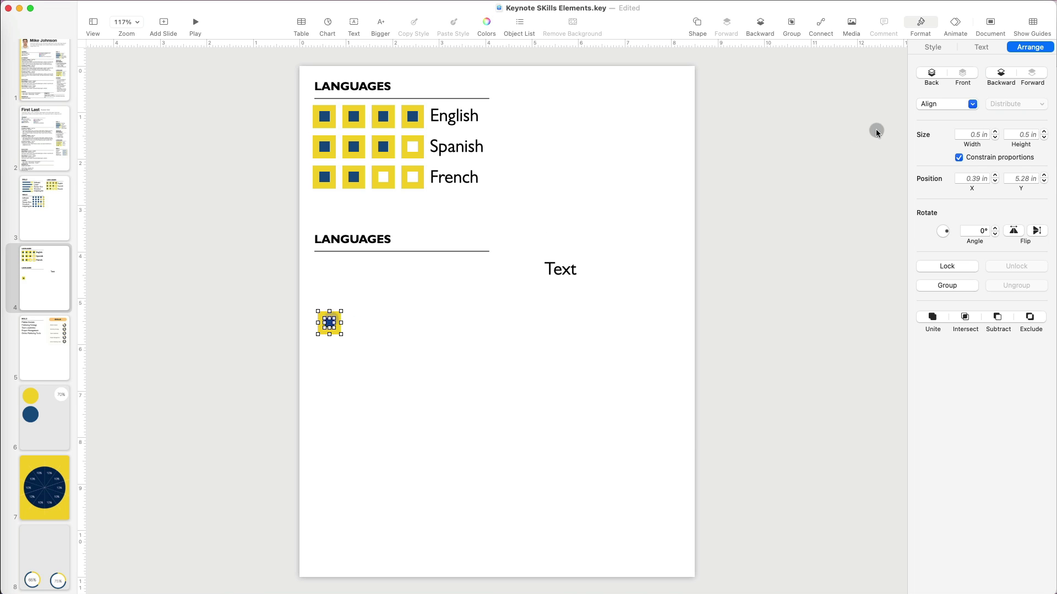
left_click(973, 105)
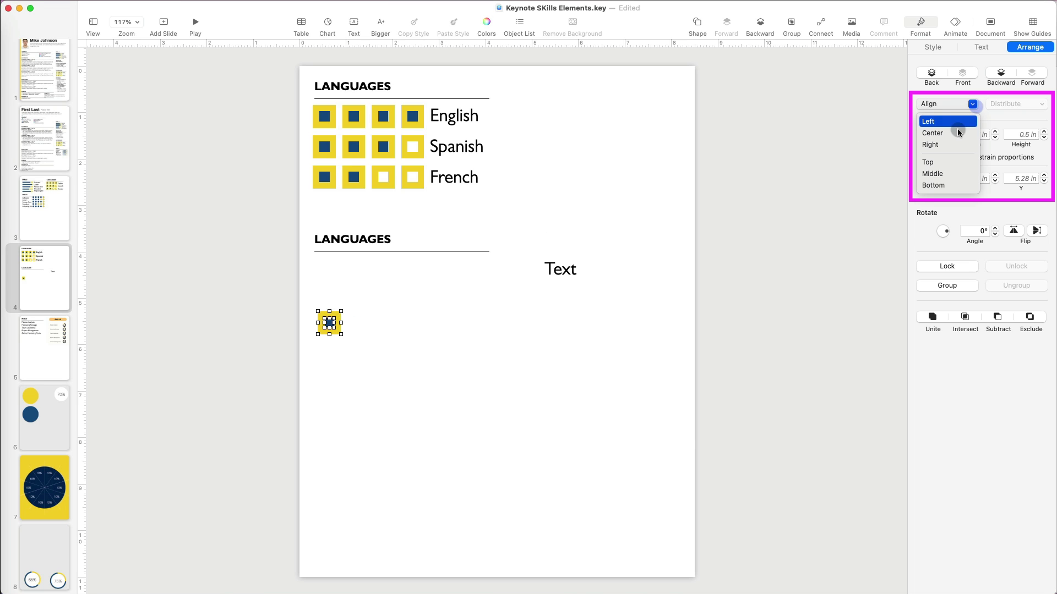
left_click(973, 105)
left_click(973, 105)
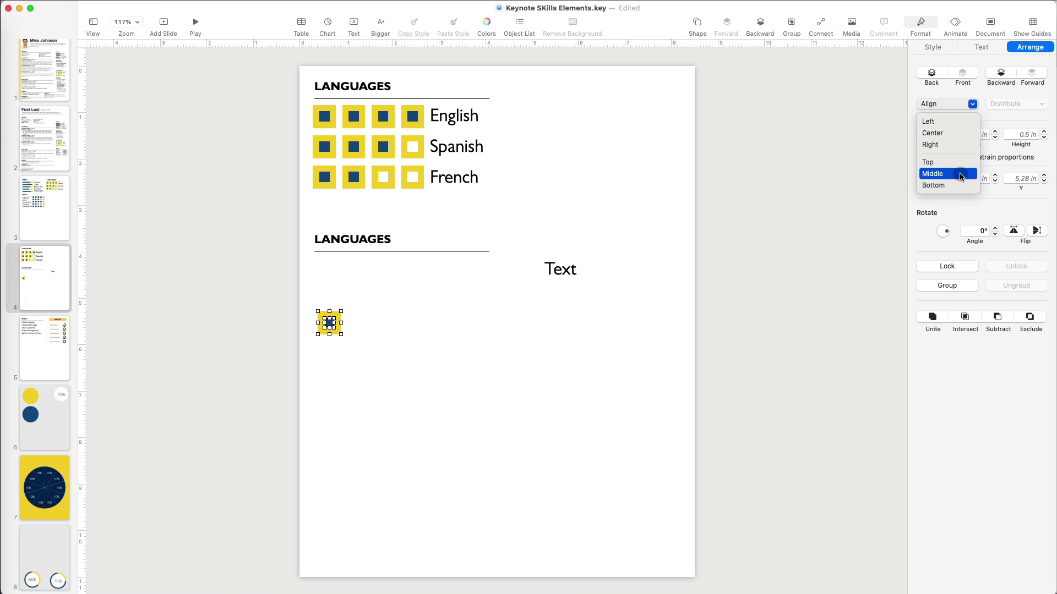
left_click(960, 175)
left_click(438, 329)
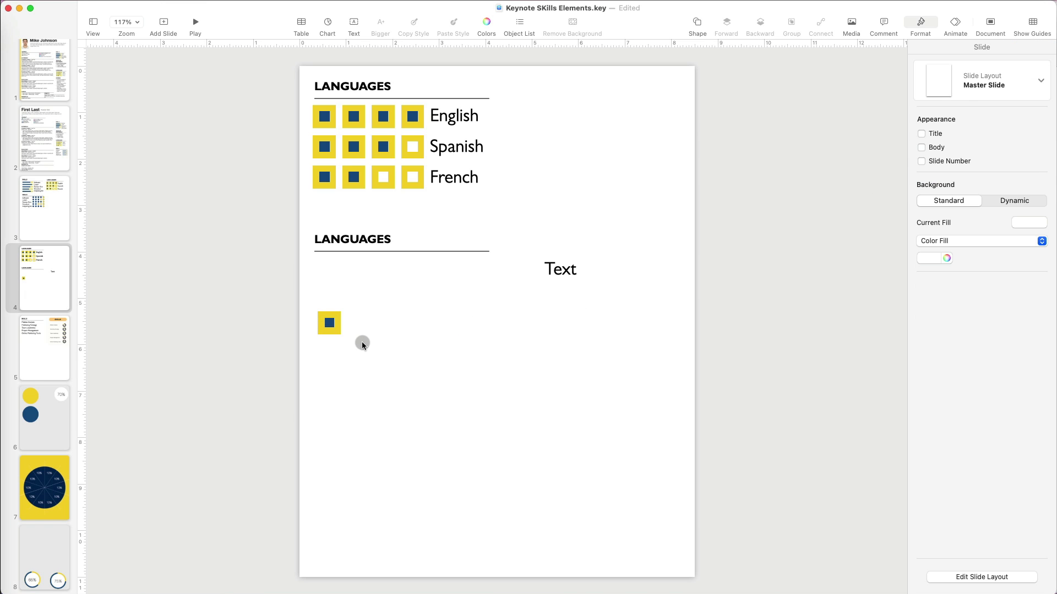
Step: Group the navy-and-yellow rating box and duplicate it into a grouped row of four squares
left_click_drag(362, 342, 323, 314)
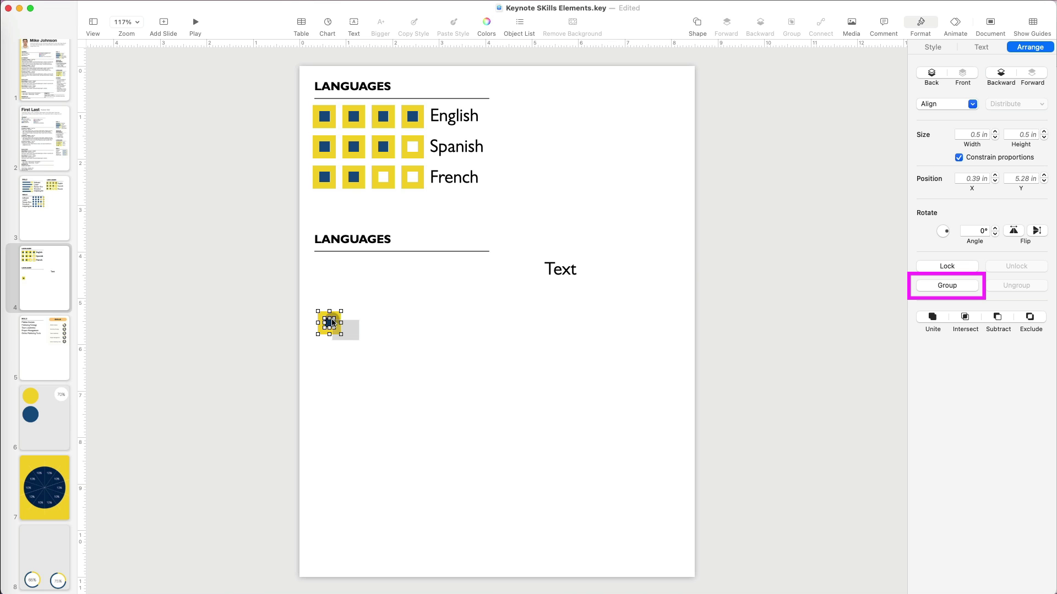
left_click(947, 285)
left_click(441, 350)
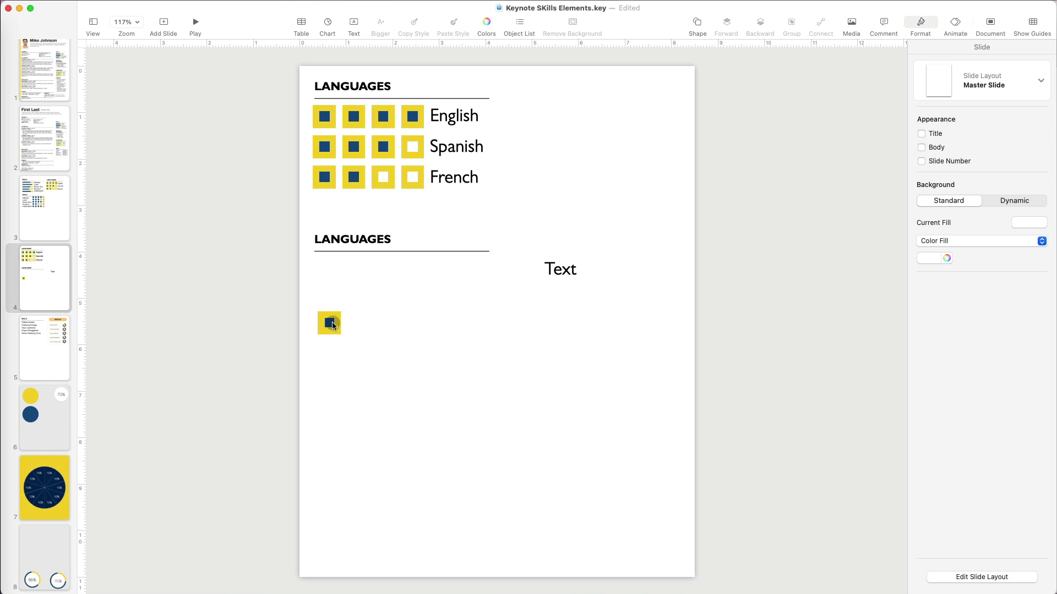
left_click_drag(340, 325, 315, 319)
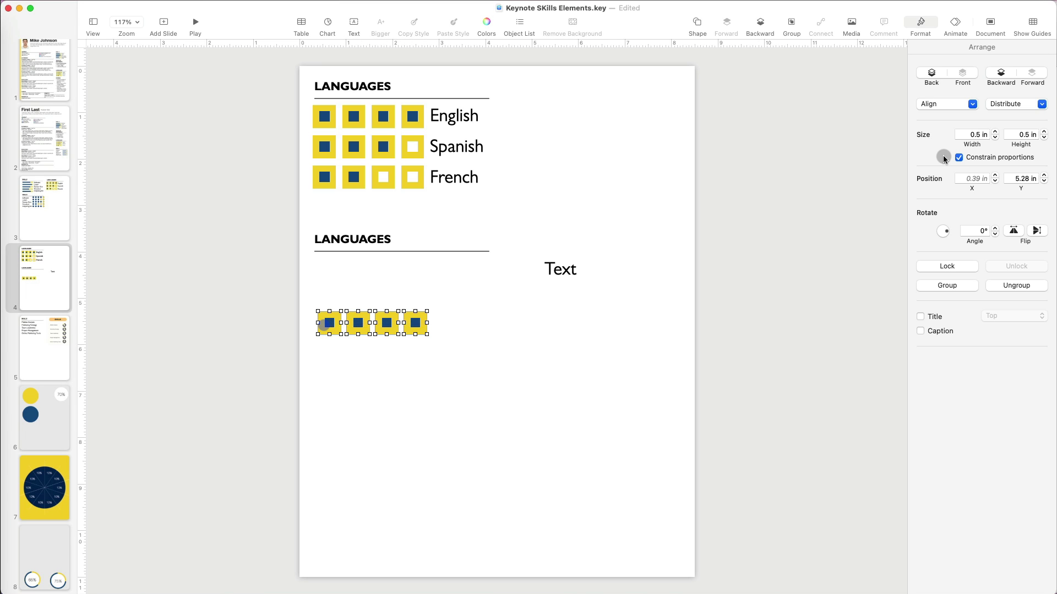
left_click(959, 286)
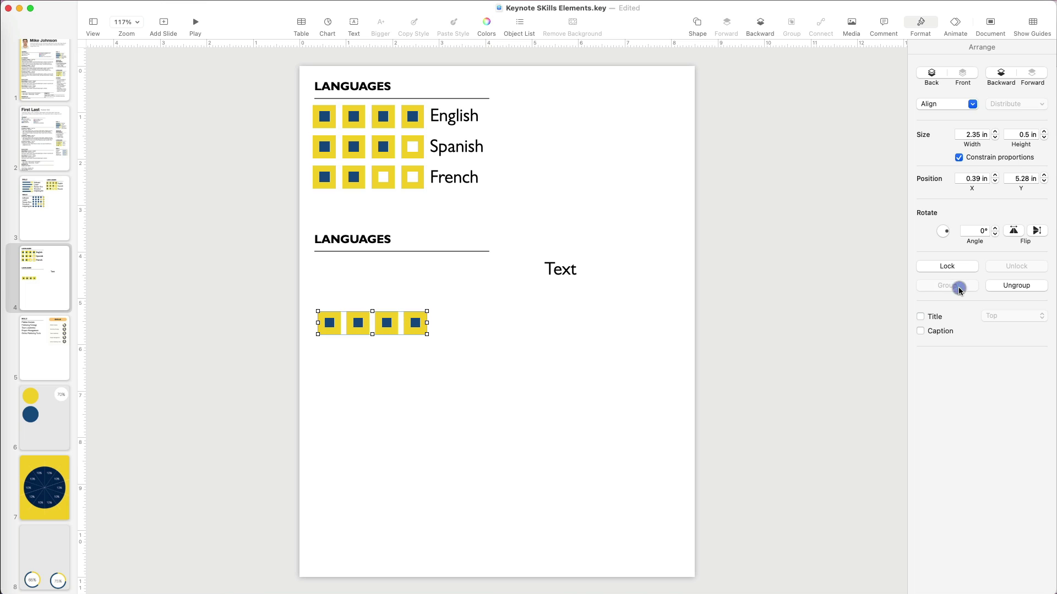
Step: Copy the square row below to build the three-row grid, then select the middle row
left_click(360, 335)
left_click_drag(360, 336, 351, 384)
left_click(494, 384)
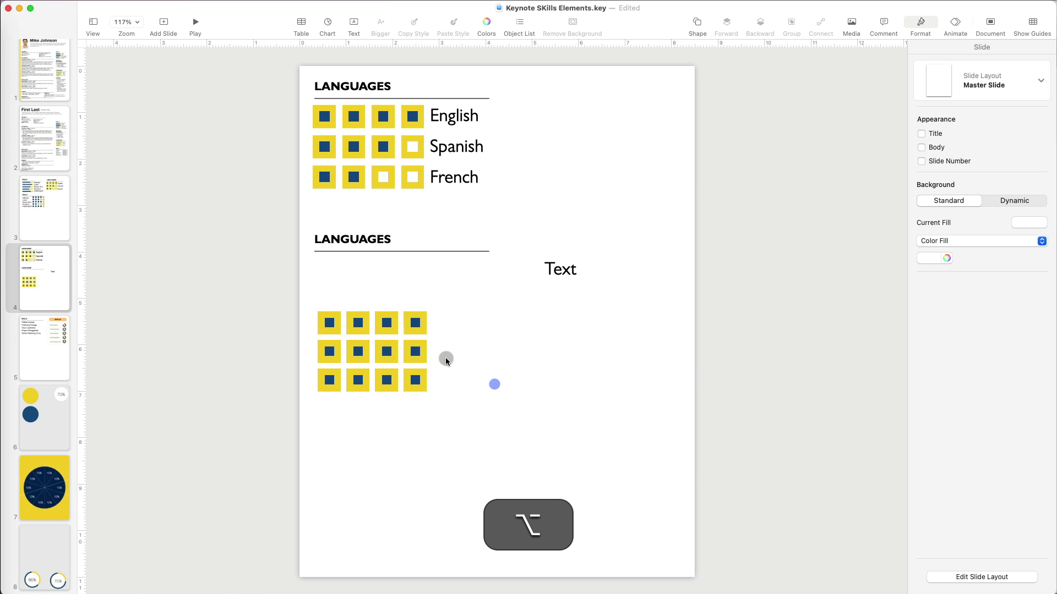
left_click(414, 353)
Step: Ungroup the middle row and fill the last middle-row tile's inner square white
left_click(1009, 290)
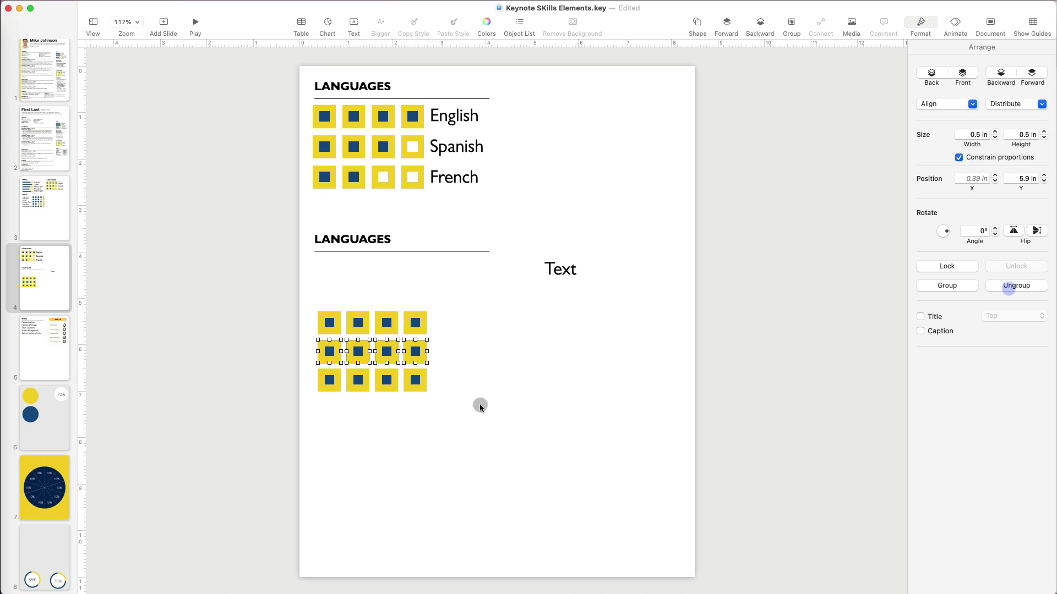
left_click(460, 367)
left_click(415, 355)
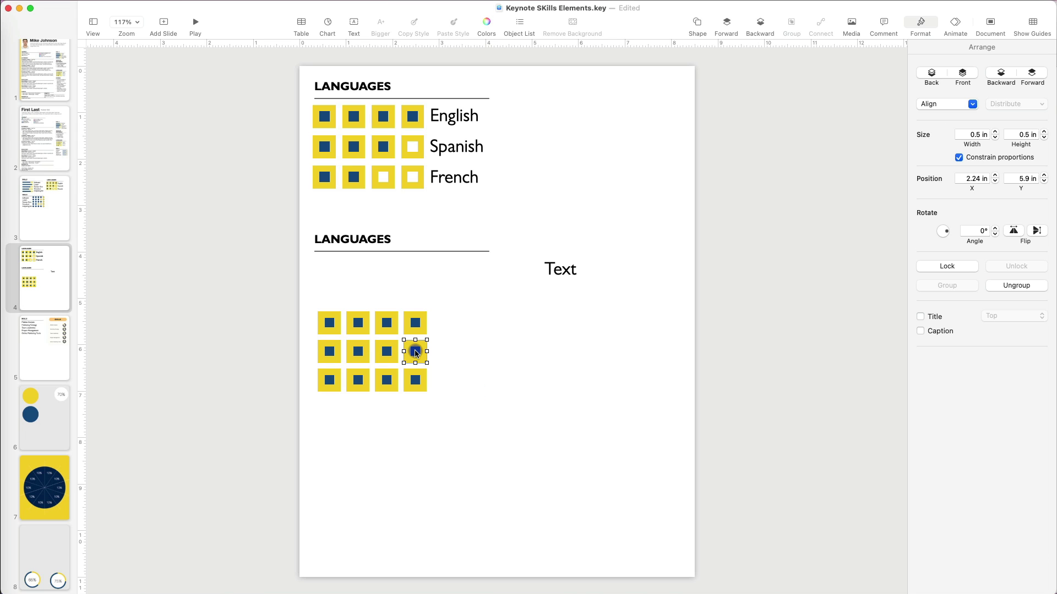
left_click(416, 354)
left_click(938, 49)
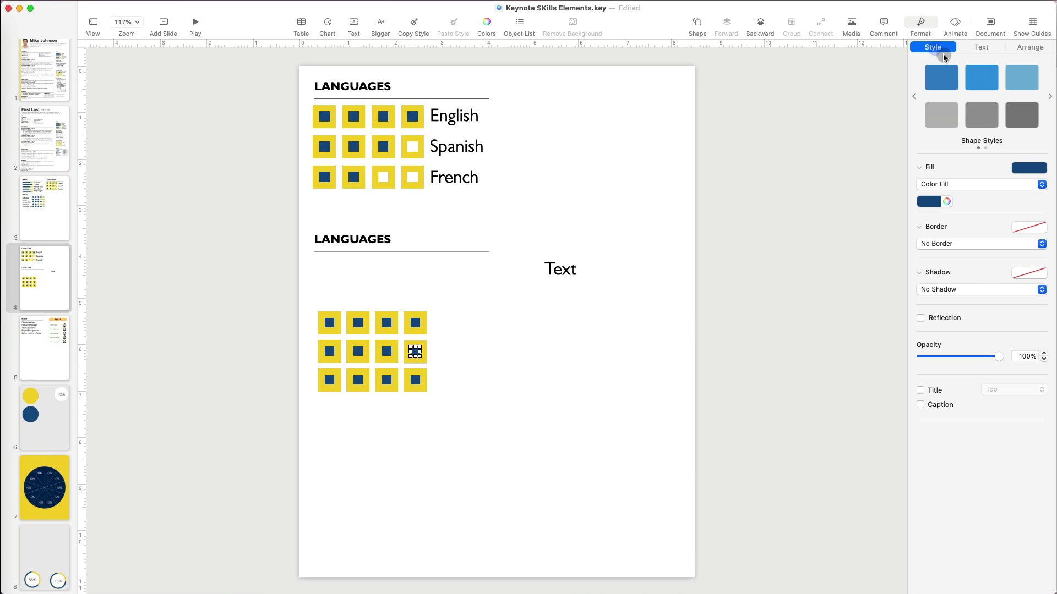
left_click(934, 202)
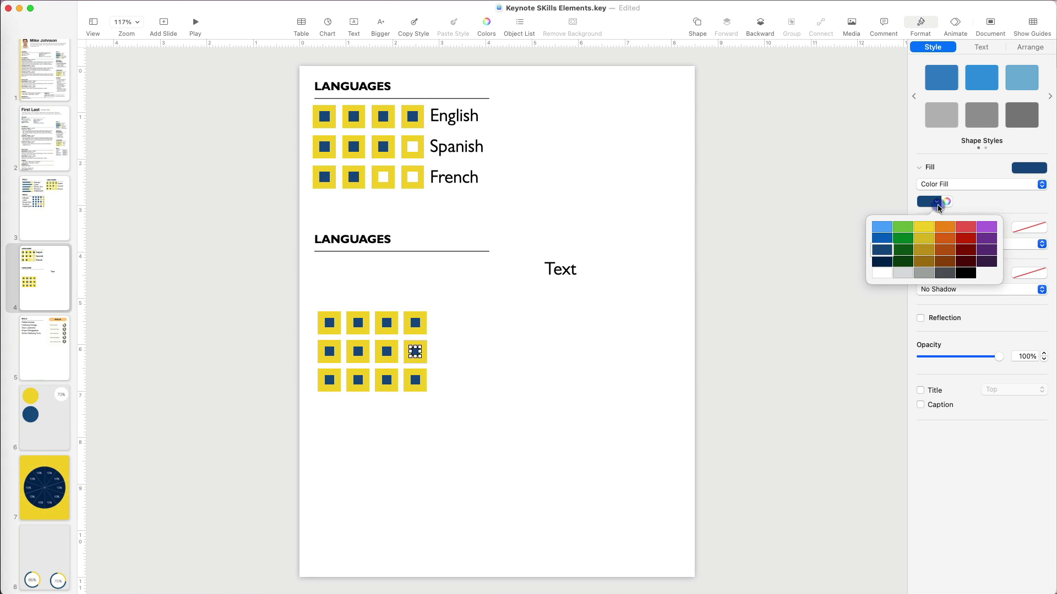
left_click(884, 275)
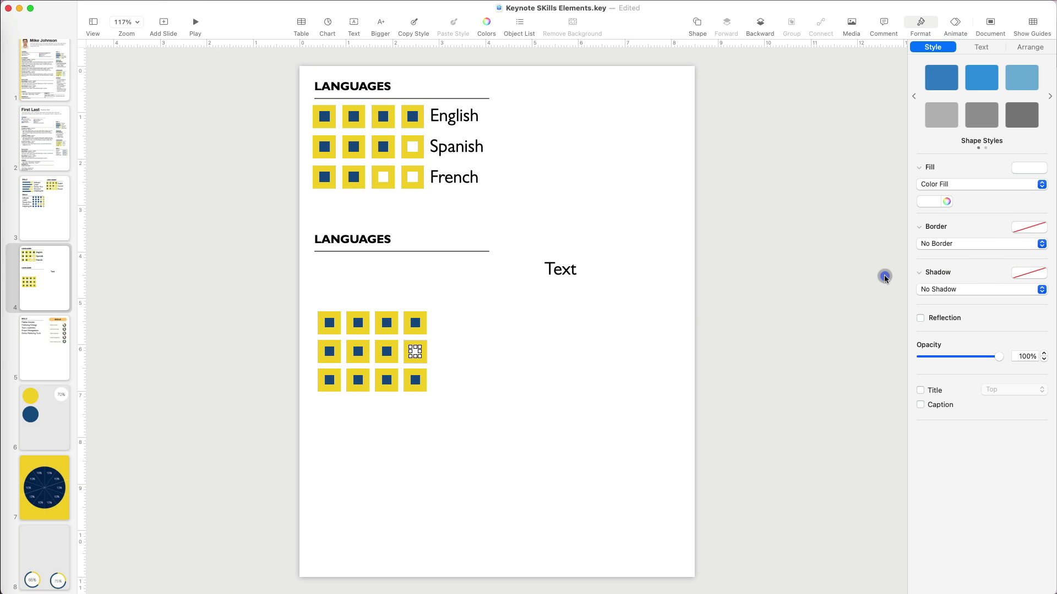
Step: Fill the inner navy centres of the bottom row's third and fourth tiles white
left_click(460, 409)
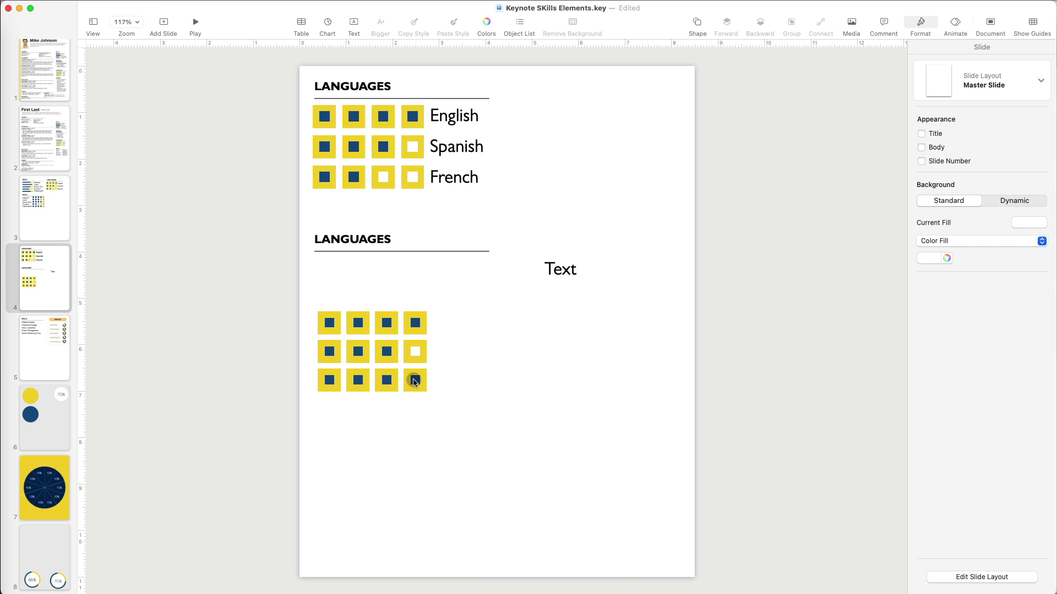
left_click(415, 382)
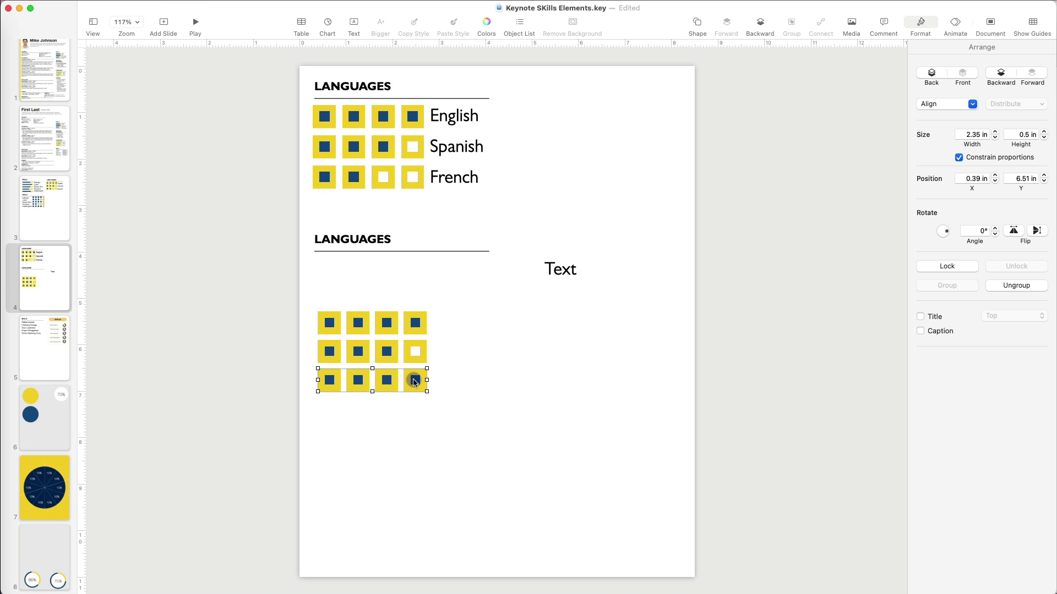
left_click(415, 382)
left_click(415, 382)
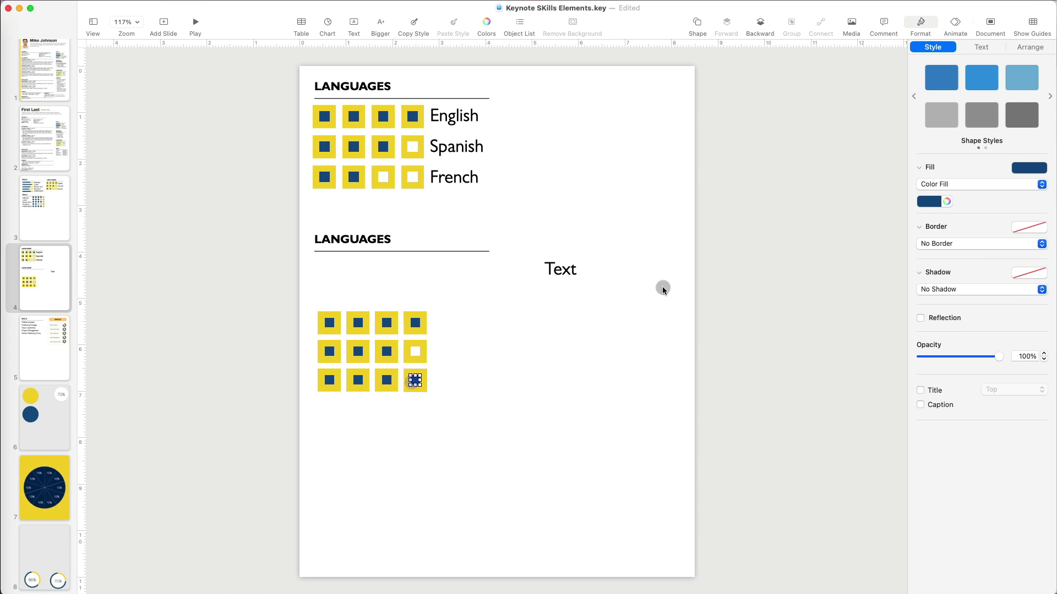
left_click(936, 202)
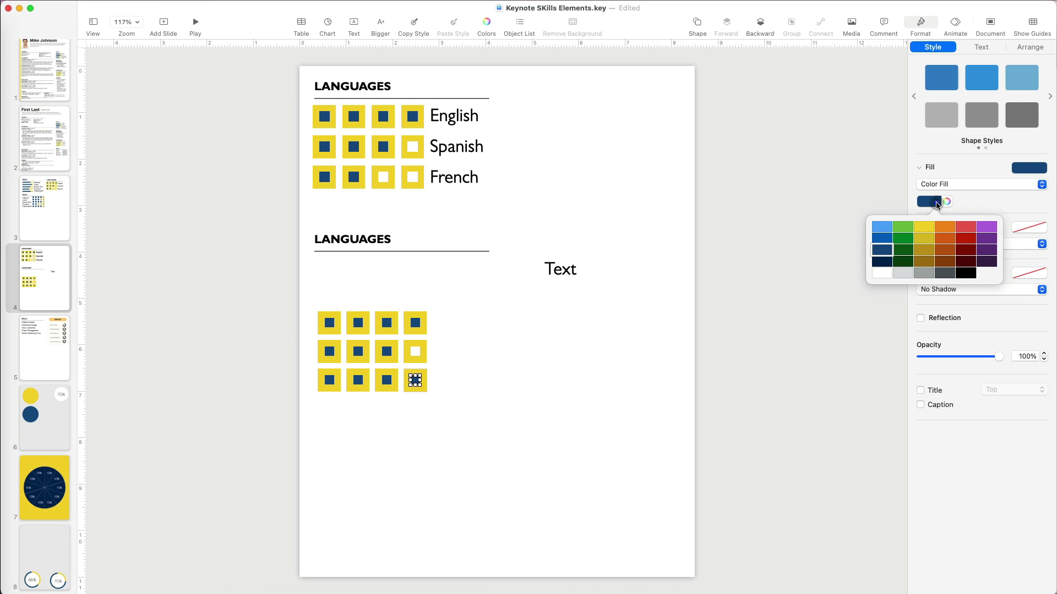
left_click(891, 267)
left_click(434, 391)
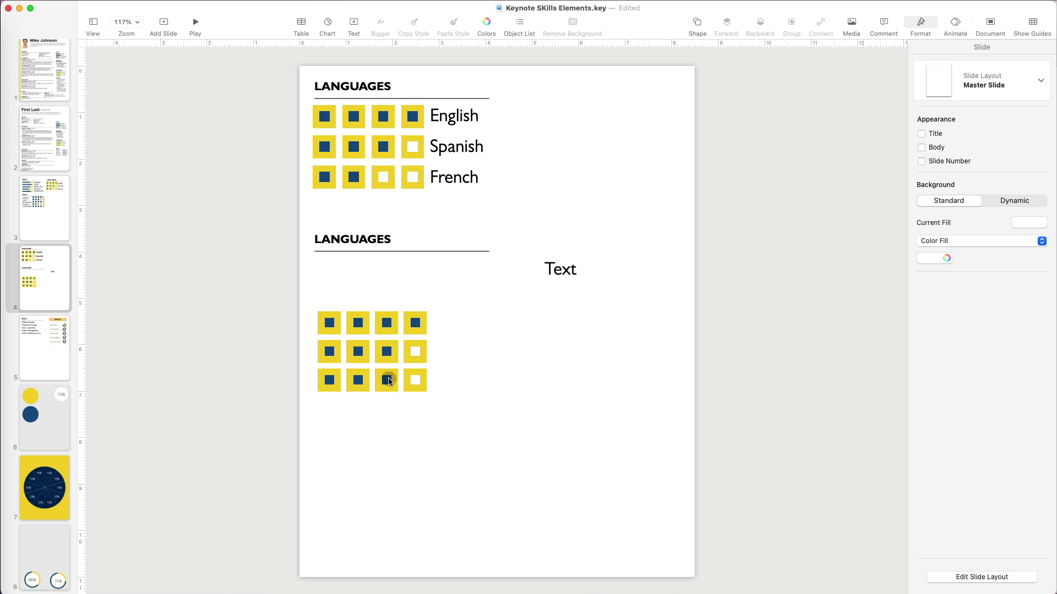
left_click(388, 380)
left_click(387, 380)
left_click(388, 381)
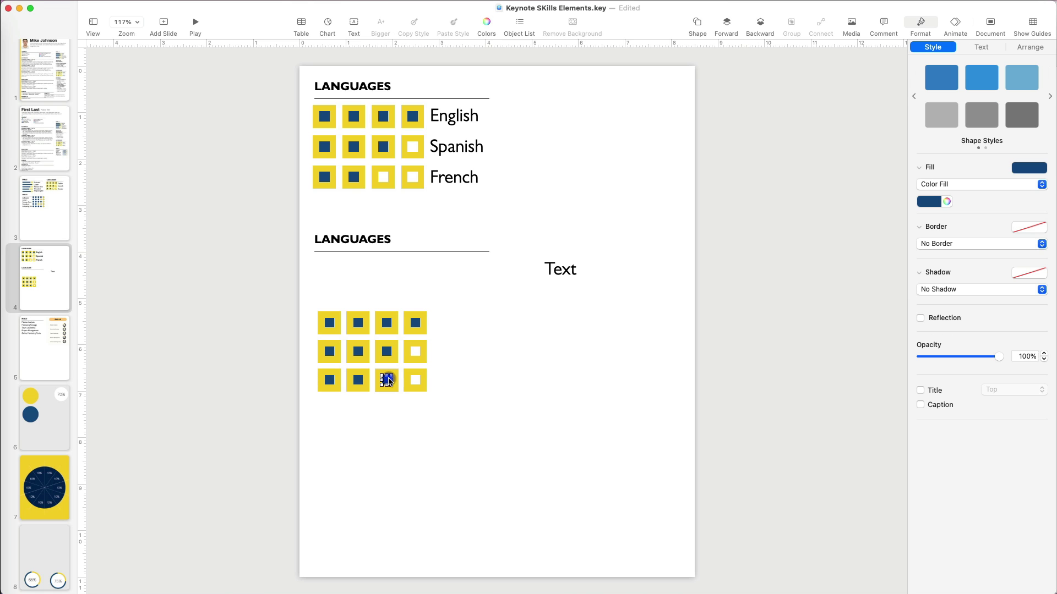
left_click(936, 202)
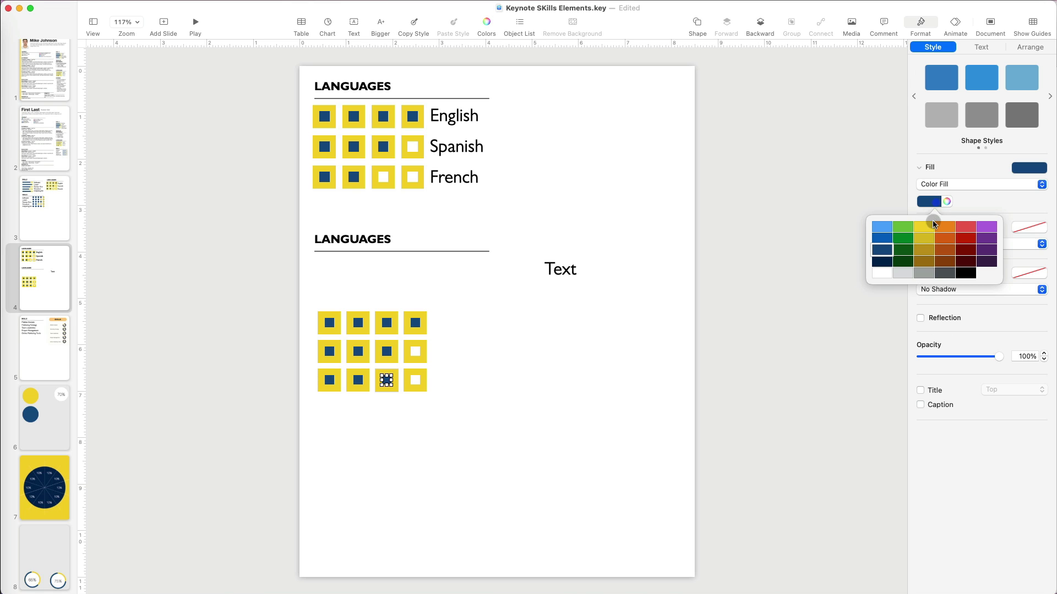
left_click(881, 270)
Step: Group the lower square grid and move it under the second LANGUAGES heading
left_click(479, 454)
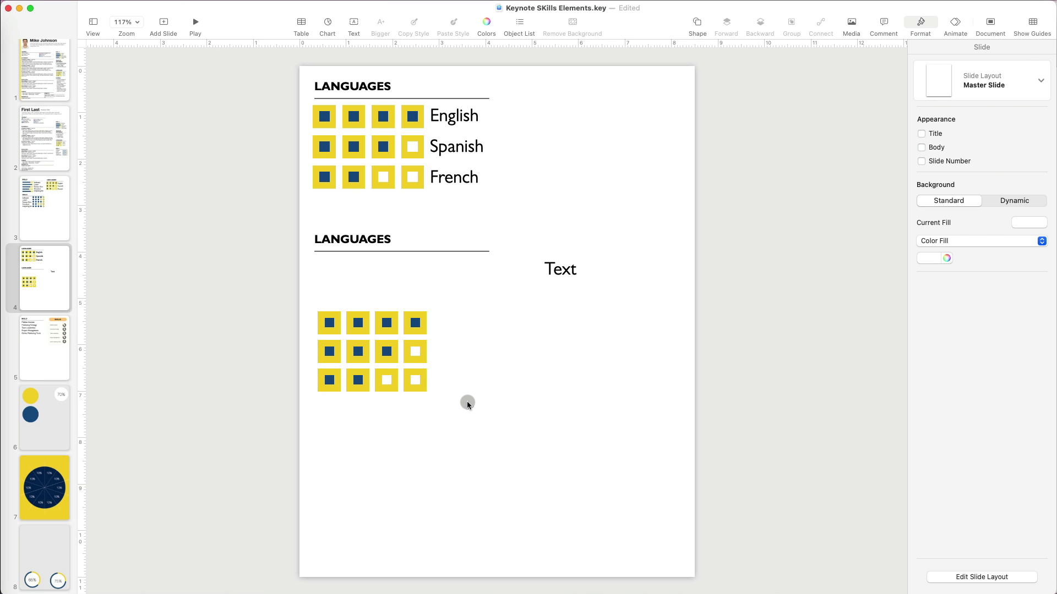
left_click_drag(467, 404, 334, 326)
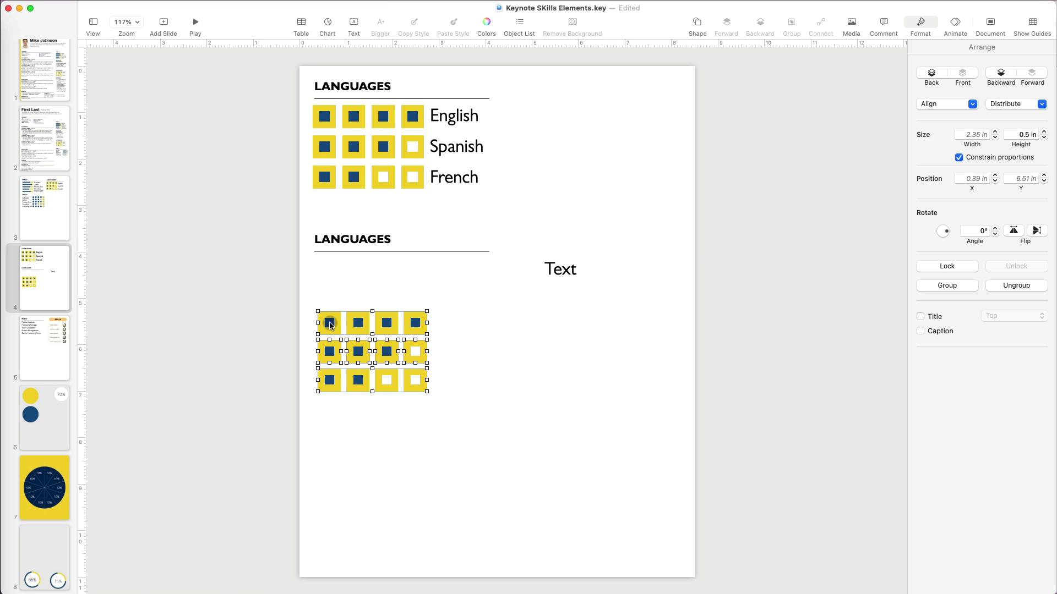
left_click(946, 285)
left_click_drag(400, 330, 395, 274)
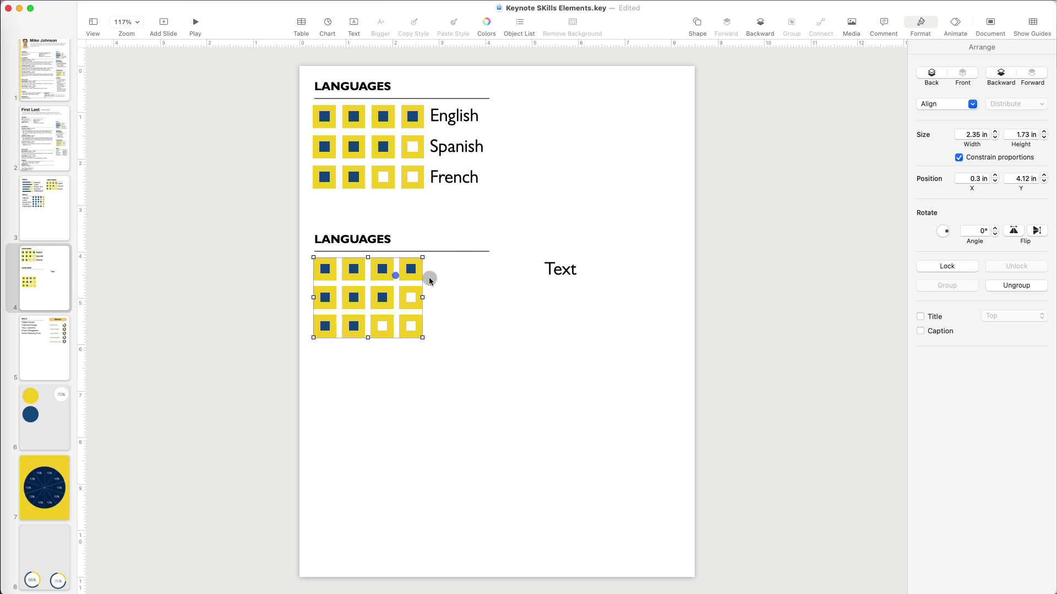
left_click(537, 289)
Step: Add English, Spanish and French labels beside the grid at 1.2 line spacing
double_click(565, 273)
type("English")
key("Return")
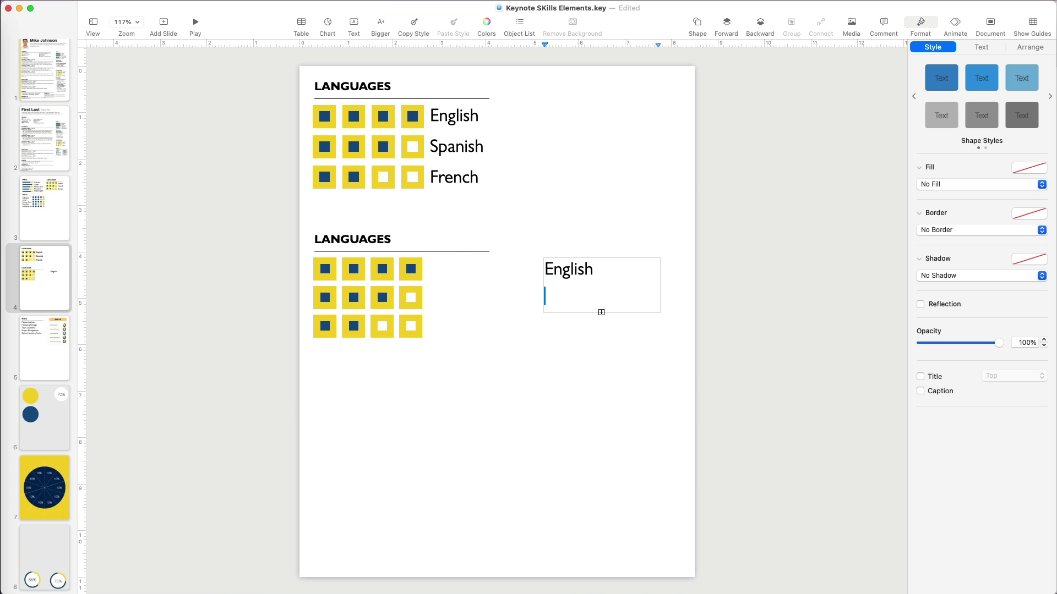
type("Spanish")
key("Return")
type("French")
left_click_drag(600, 313, 600, 346)
left_click_drag(591, 295, 474, 301)
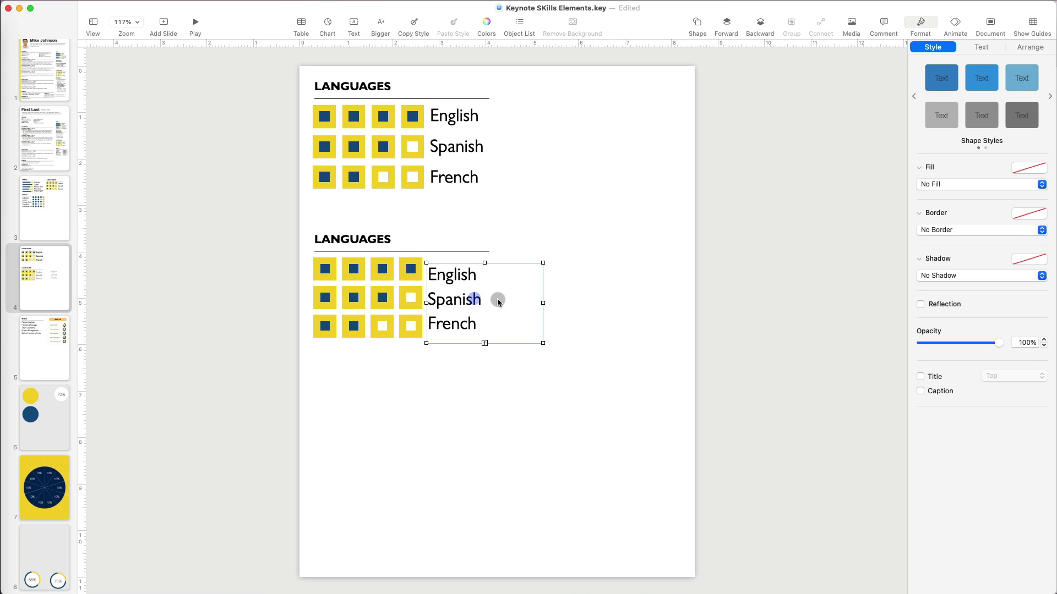
left_click_drag(543, 303, 500, 303)
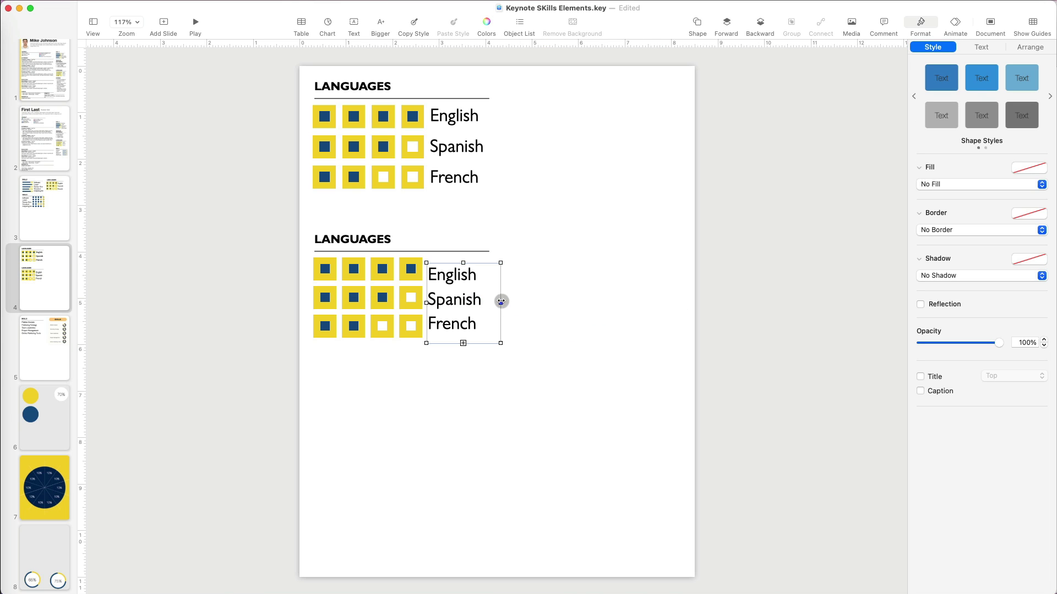
left_click(989, 48)
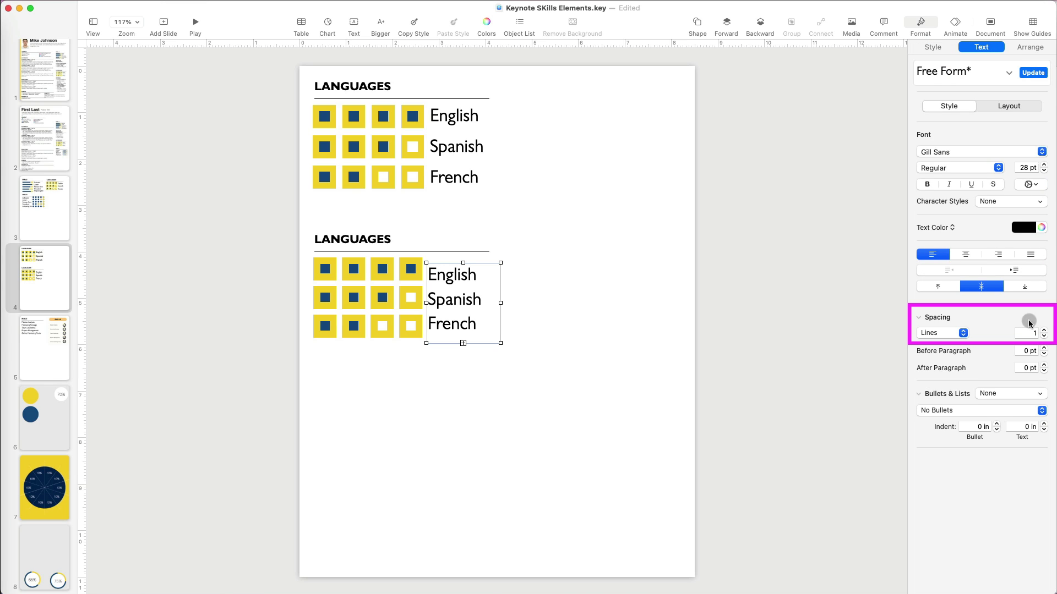
left_click(1044, 330)
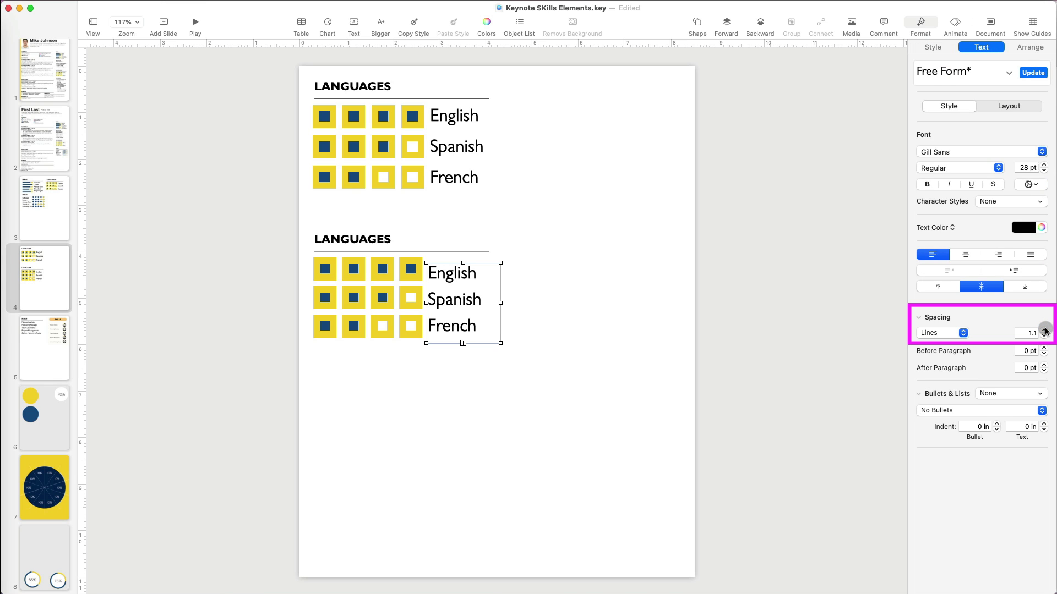
left_click(1044, 330)
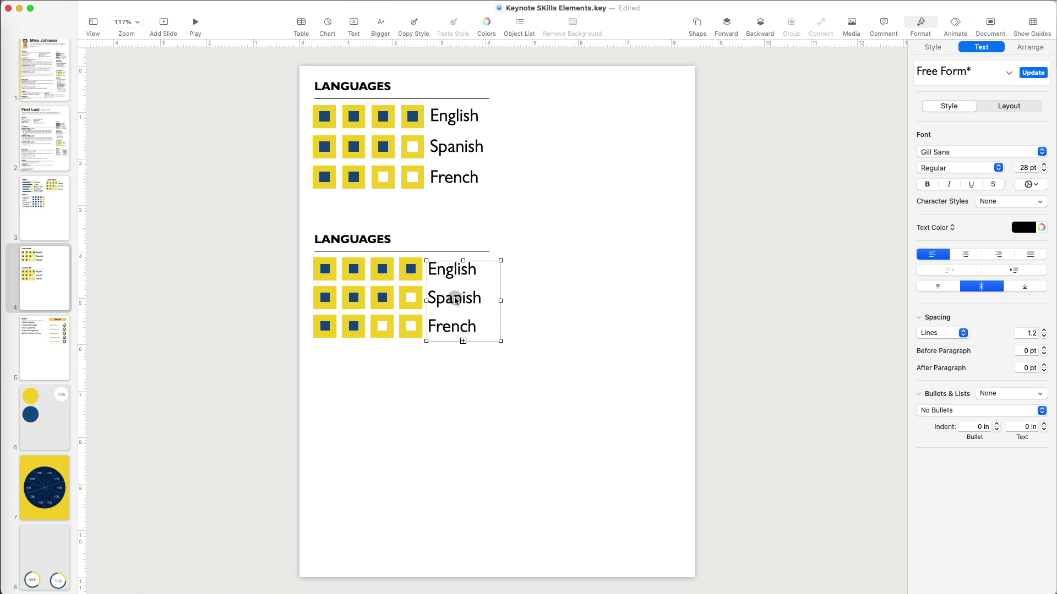
Step: Group the LANGUAGES heading, grid and labels, then nudge the block up slightly
left_click(460, 382)
left_click(352, 240)
left_click_drag(489, 249, 484, 249)
left_click_drag(465, 344, 370, 246)
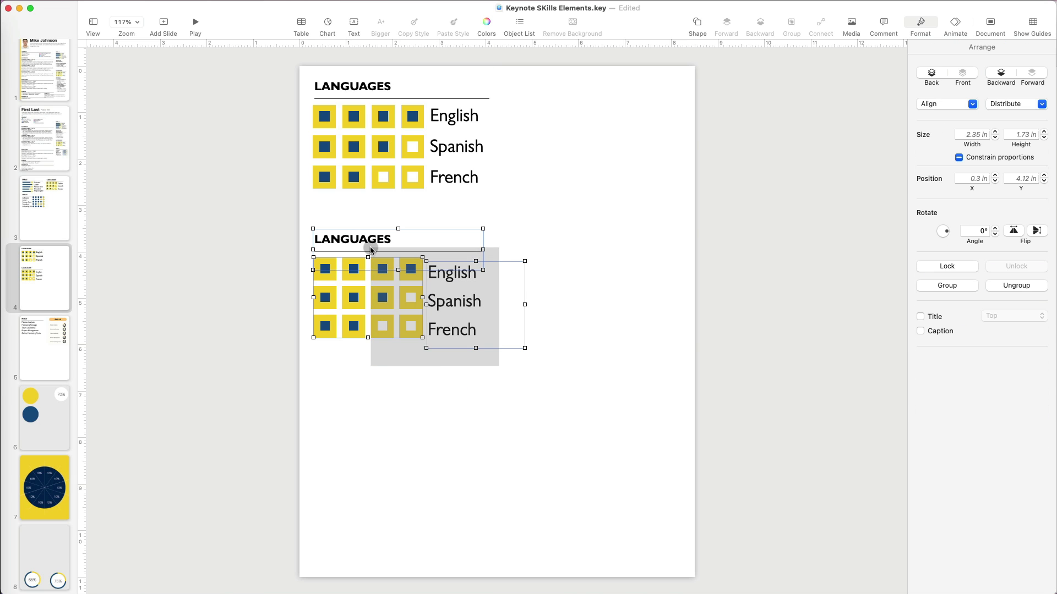
key("alt+ctrl+g")
left_click(536, 394)
left_click_drag(377, 317, 378, 299)
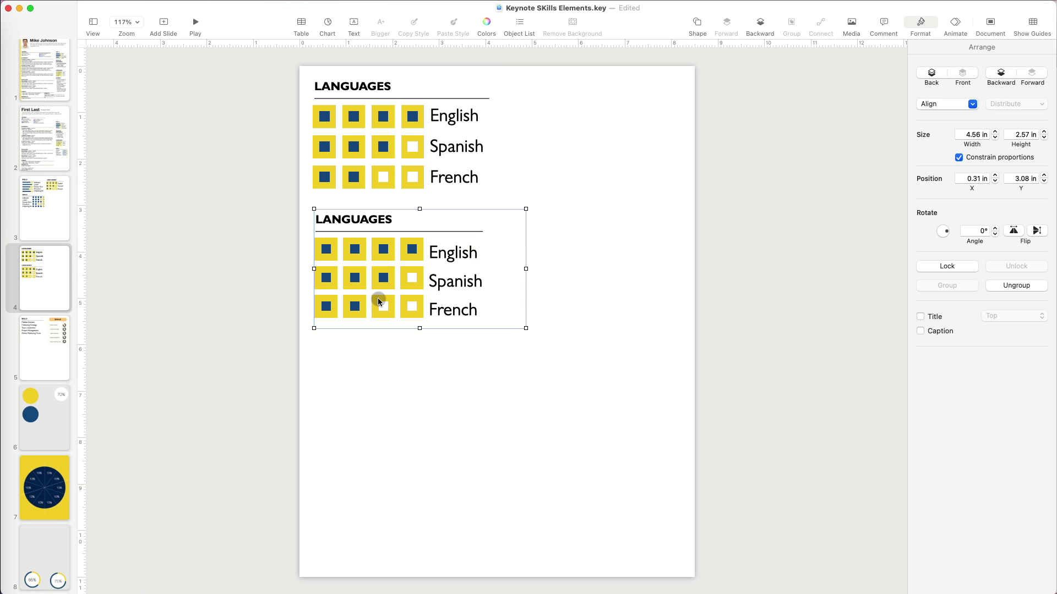
Step: Open slide 5 with the SKILLS list and circular skill rings
left_click(54, 220)
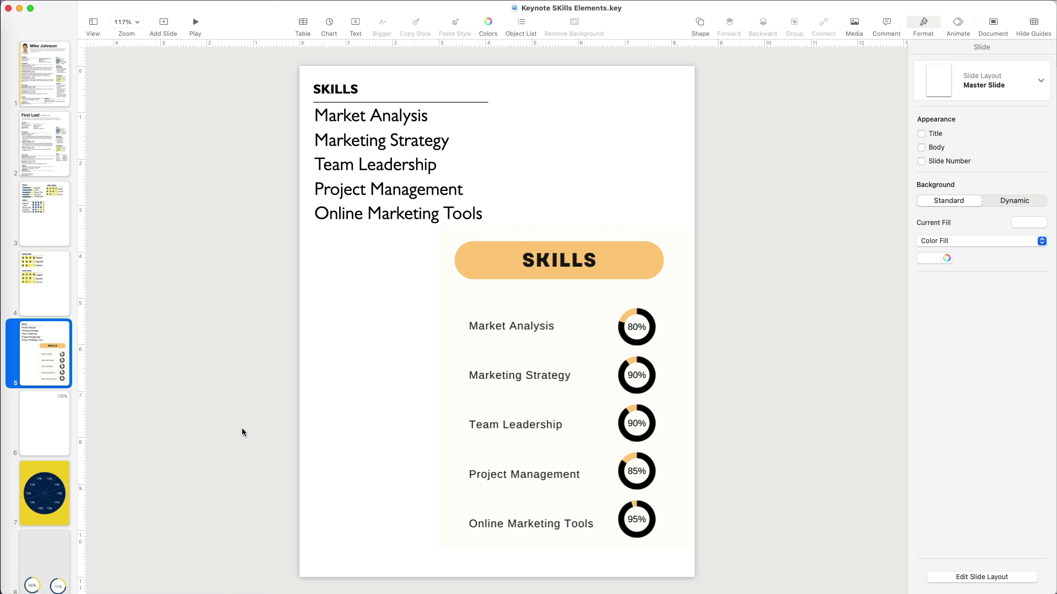
Step: On slide 6, insert a circle and move it toward the upper left
left_click(51, 432)
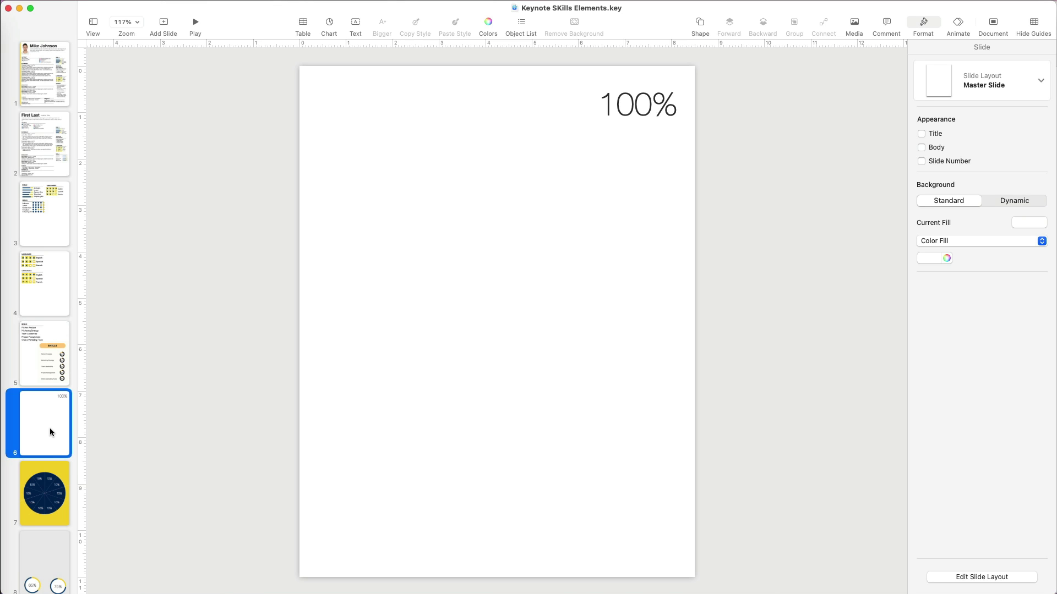
left_click(698, 25)
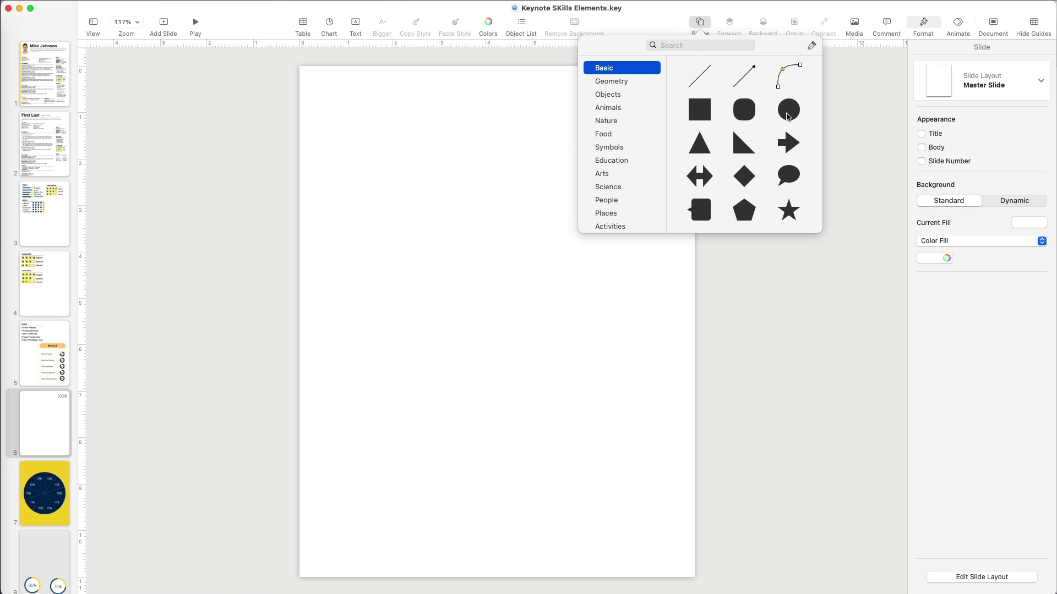
left_click(787, 110)
left_click_drag(498, 318, 432, 248)
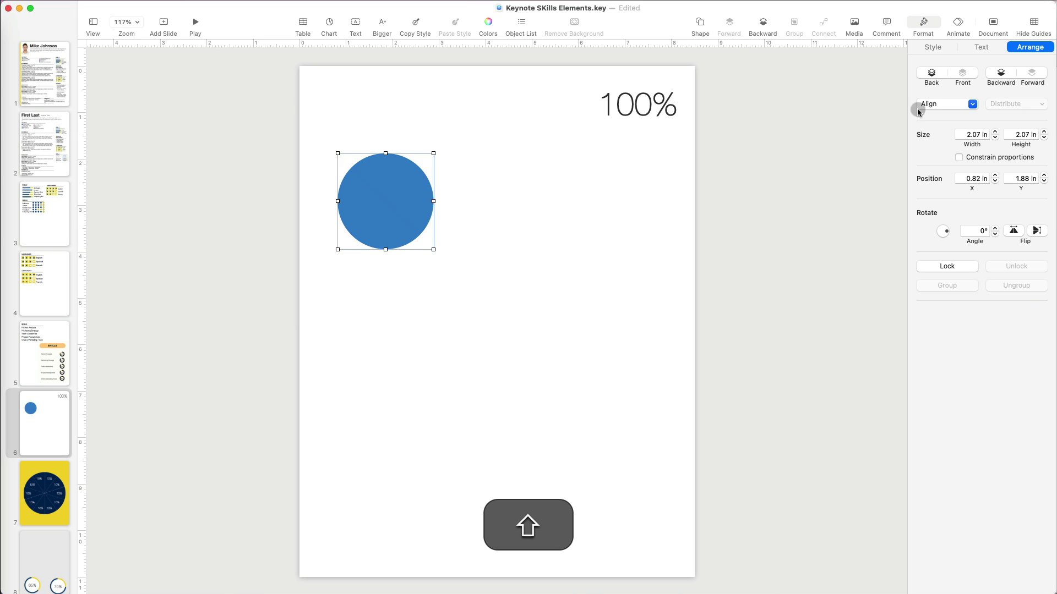
Step: Lock the circle's proportions and set its width to 2 in
left_click(960, 158)
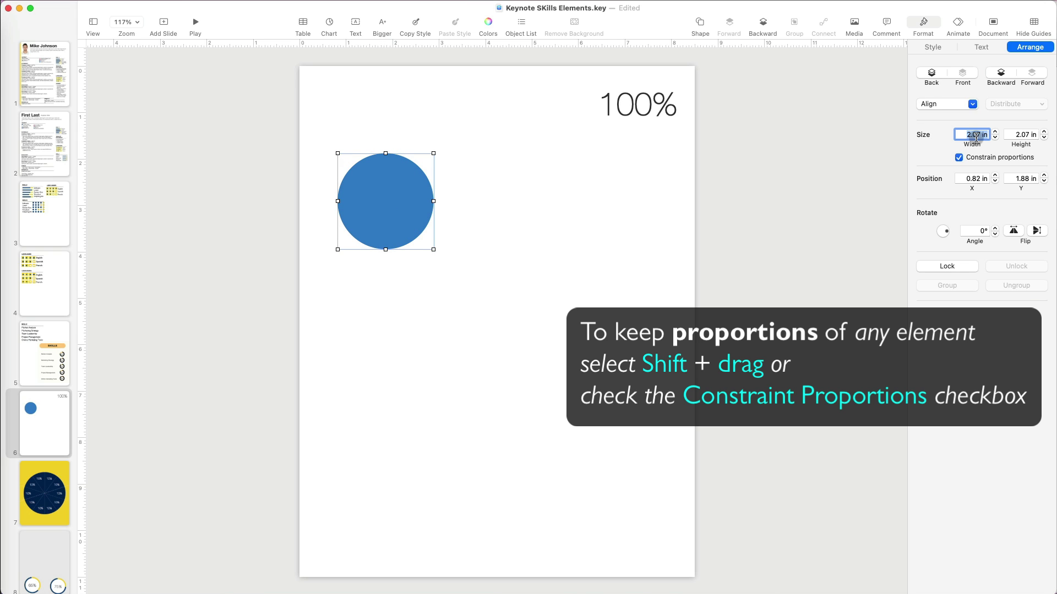
left_click(995, 138)
type("2")
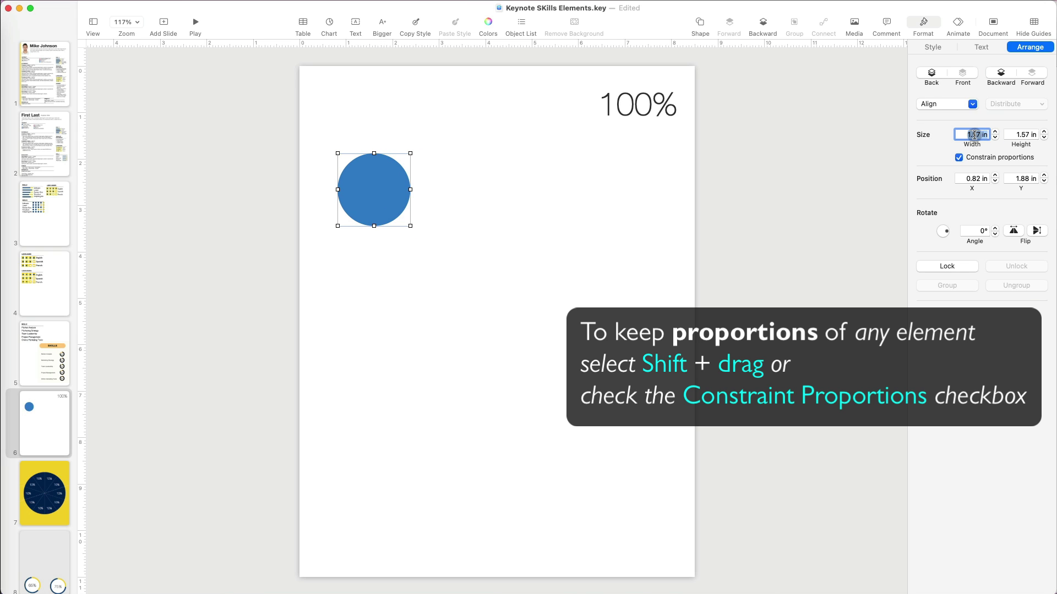
key("Return")
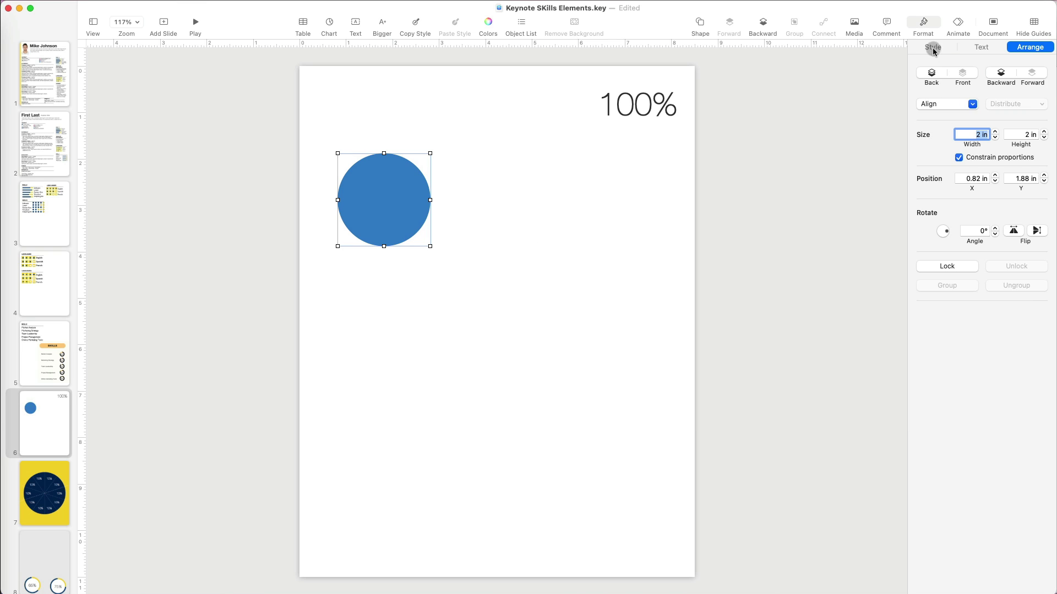
Step: Fill the circle yellow and enlarge it to 2.5 in
left_click(932, 48)
left_click(936, 203)
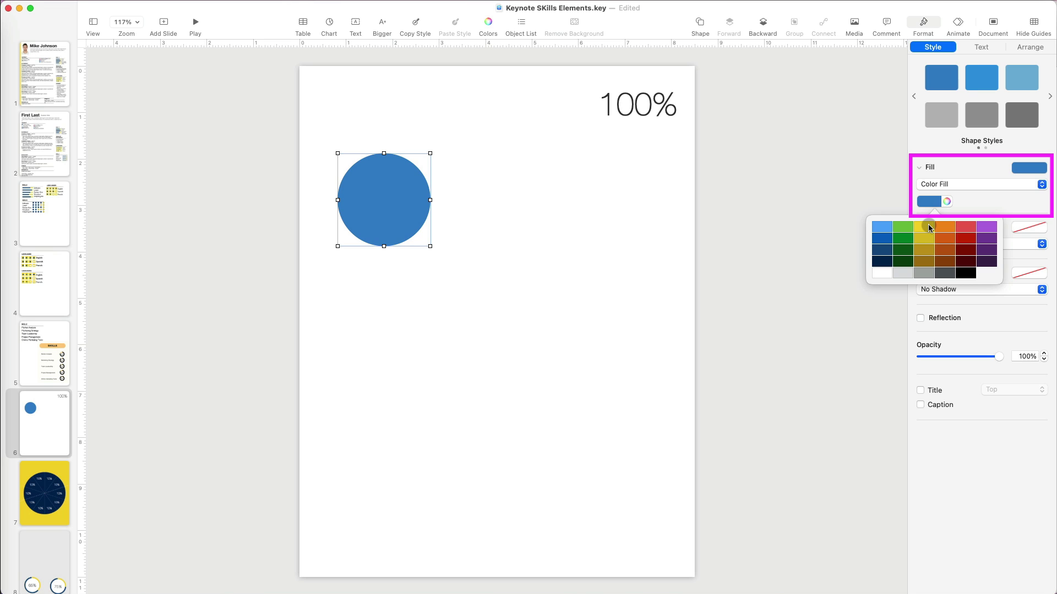
left_click(929, 228)
left_click(1030, 47)
left_click_drag(430, 246, 453, 269)
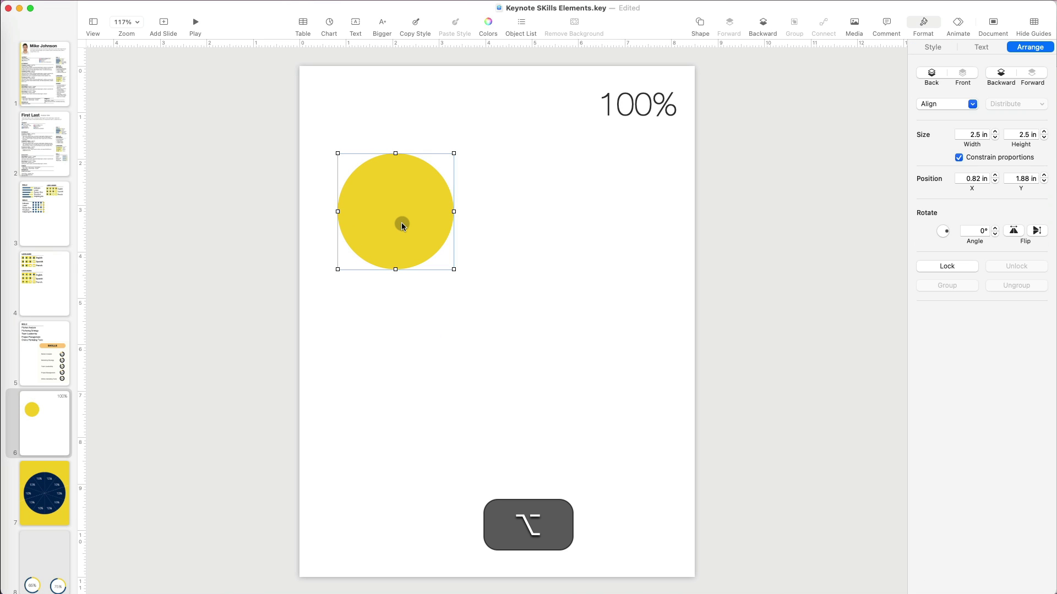
Step: Duplicate the yellow circle, filling the copy below navy and the right-hand copy white
left_click_drag(401, 222, 572, 358)
left_click(932, 47)
left_click(929, 201)
left_click(882, 249)
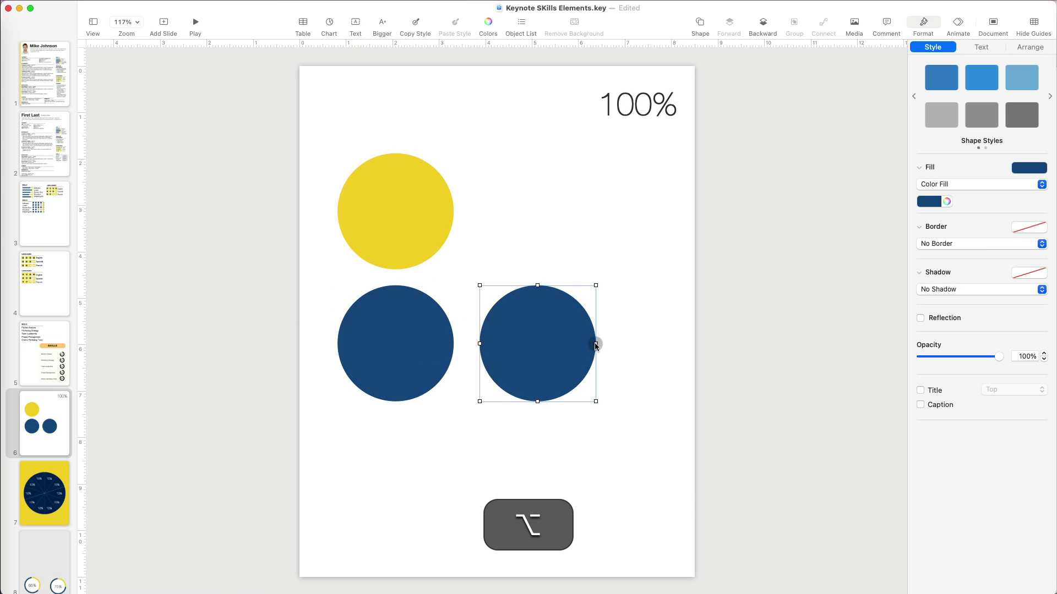
left_click(928, 201)
left_click(884, 272)
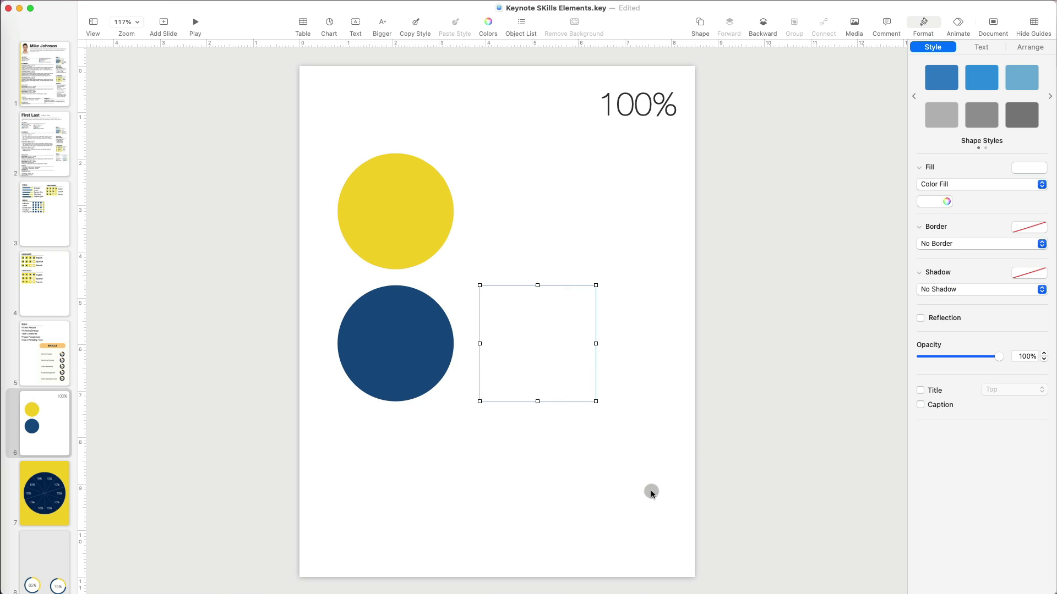
Step: Set the slide background colour to light grey
left_click(649, 507)
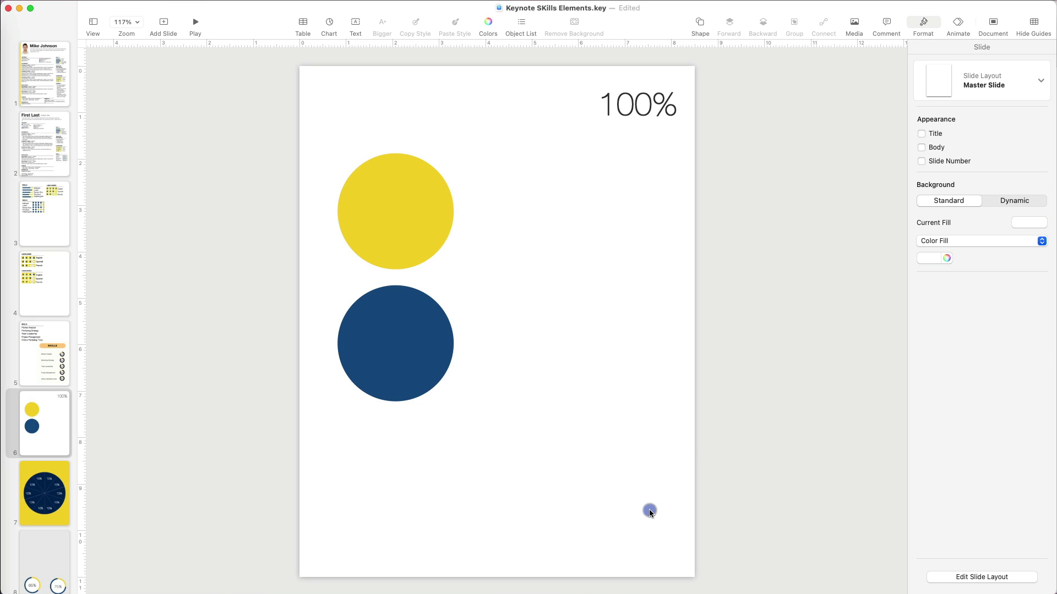
left_click(935, 258)
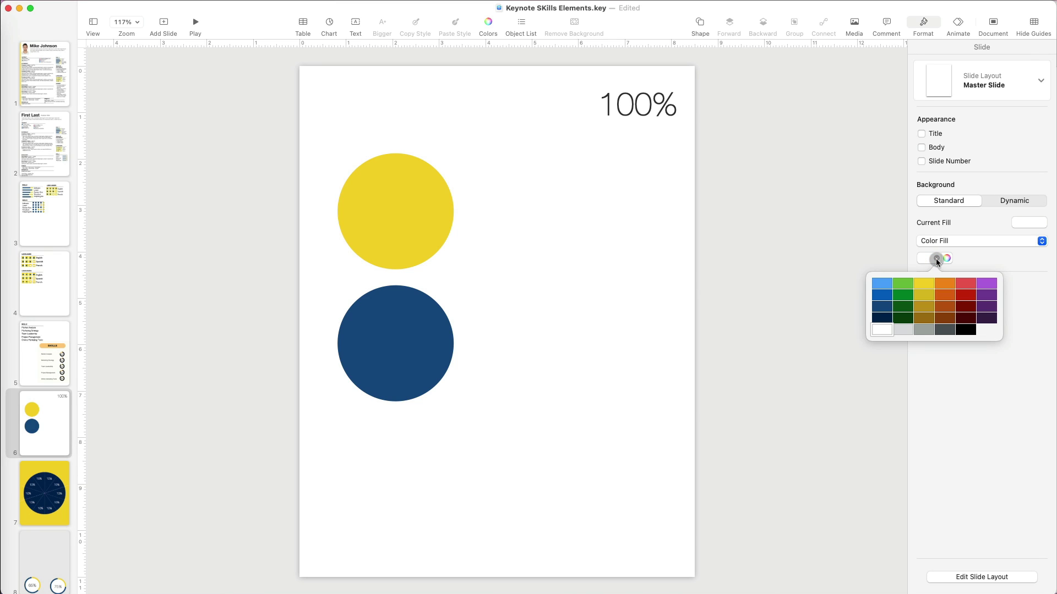
left_click(904, 331)
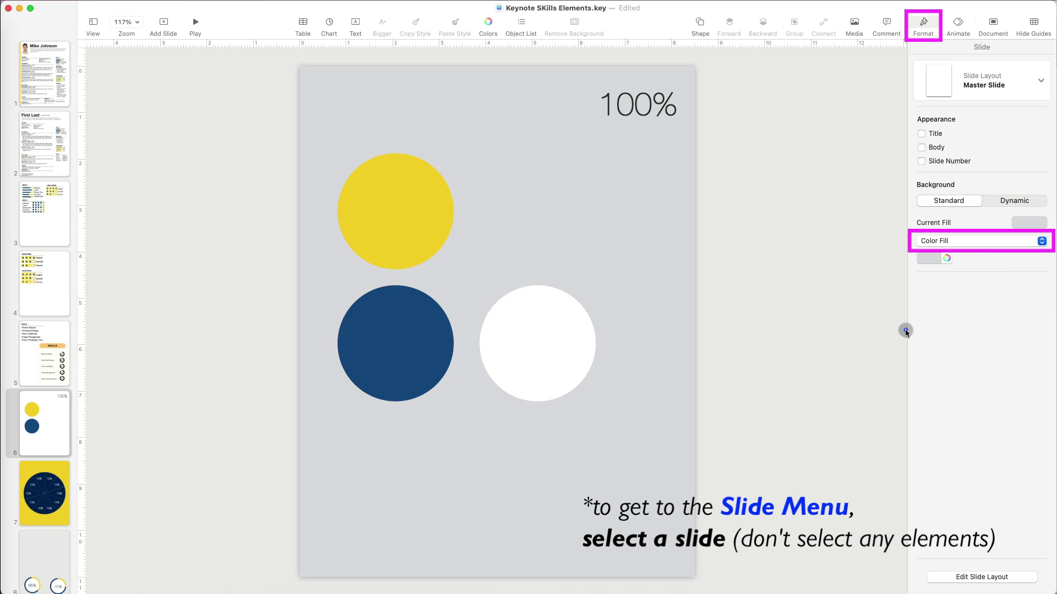
Step: Shrink the white circle to 1.75 in and move it onto the navy circle
left_click(554, 358)
left_click(1030, 47)
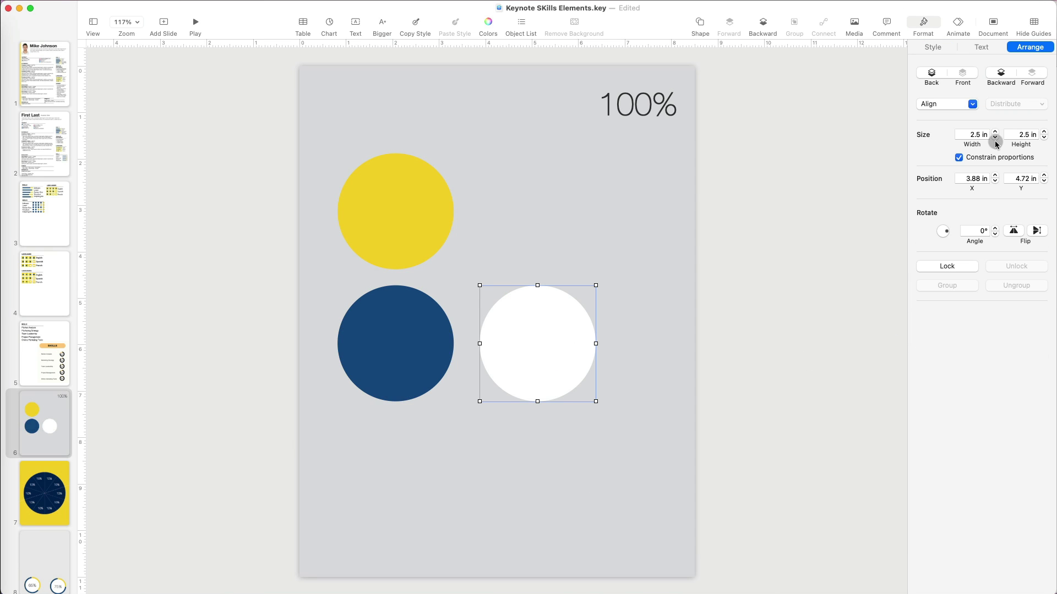
left_click(994, 138)
left_click(995, 139)
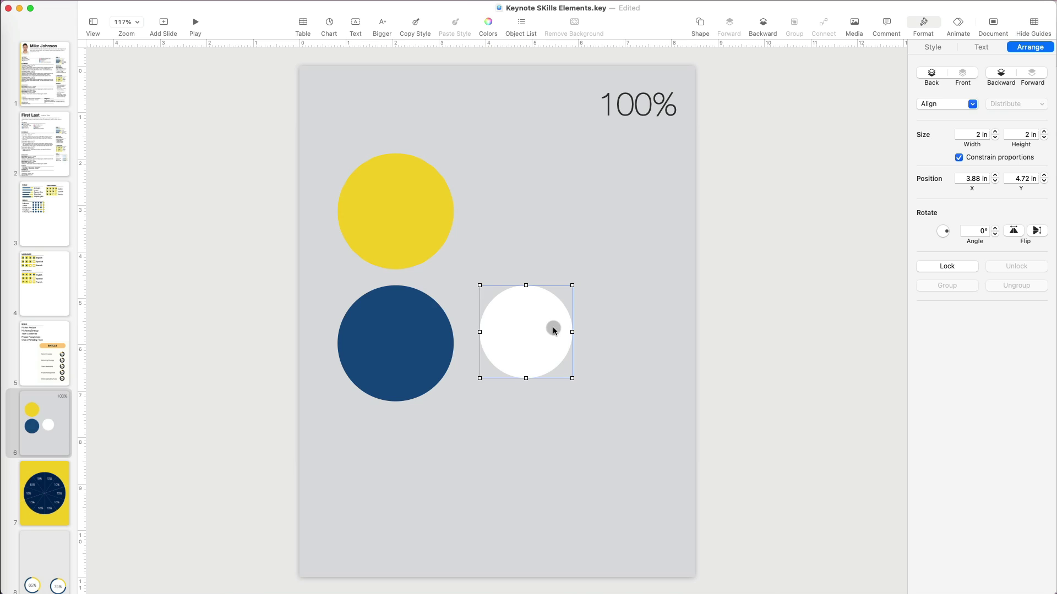
left_click_drag(552, 326, 614, 171)
left_click(994, 138)
left_click(535, 353)
Step: Bring the 100% label in front of the white circle and centre it there
left_click_drag(638, 108, 626, 153)
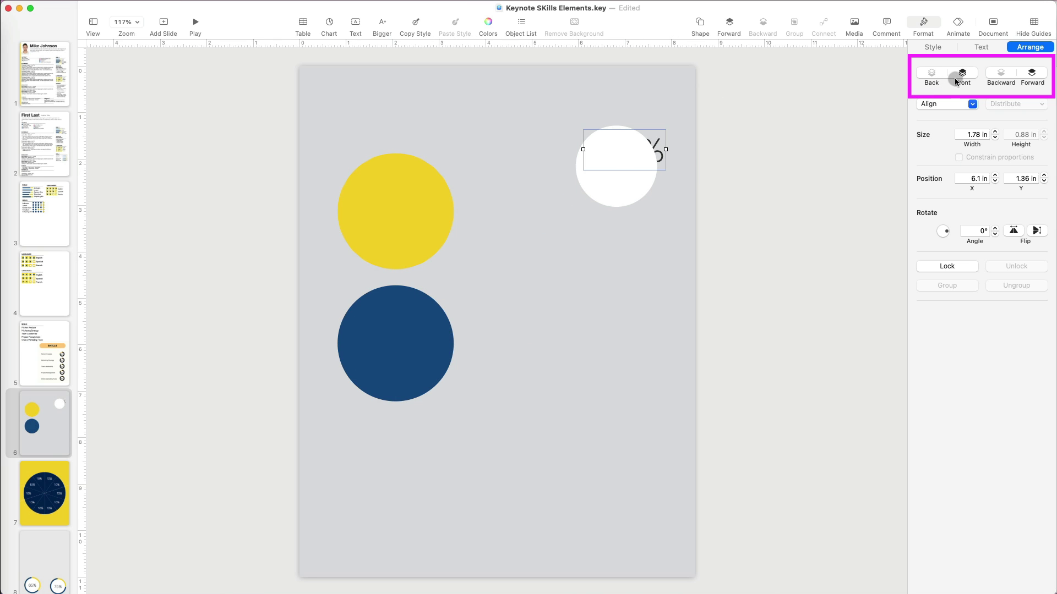
left_click(962, 75)
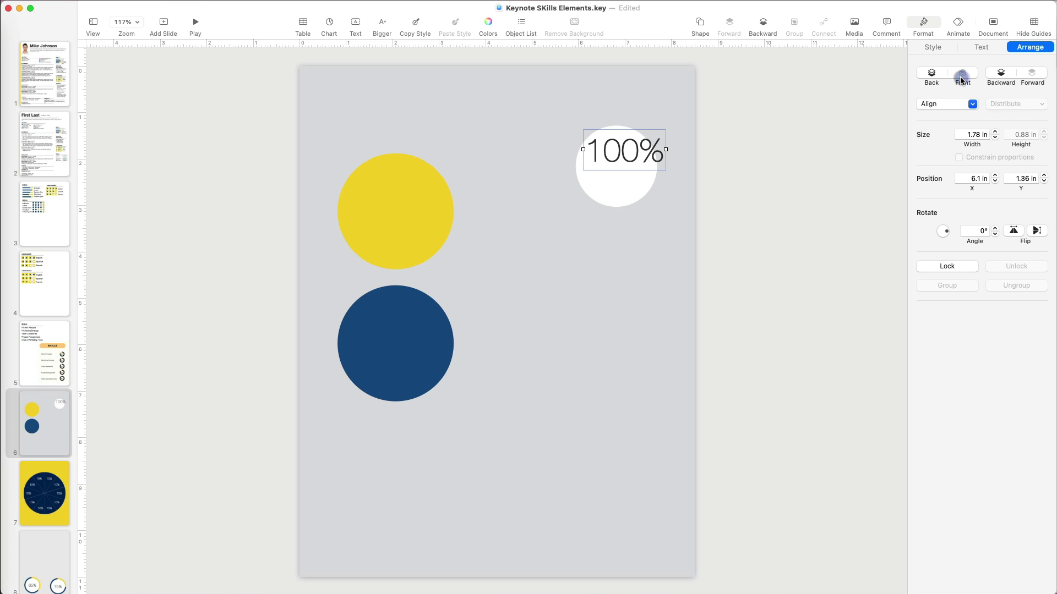
left_click_drag(642, 144, 639, 156)
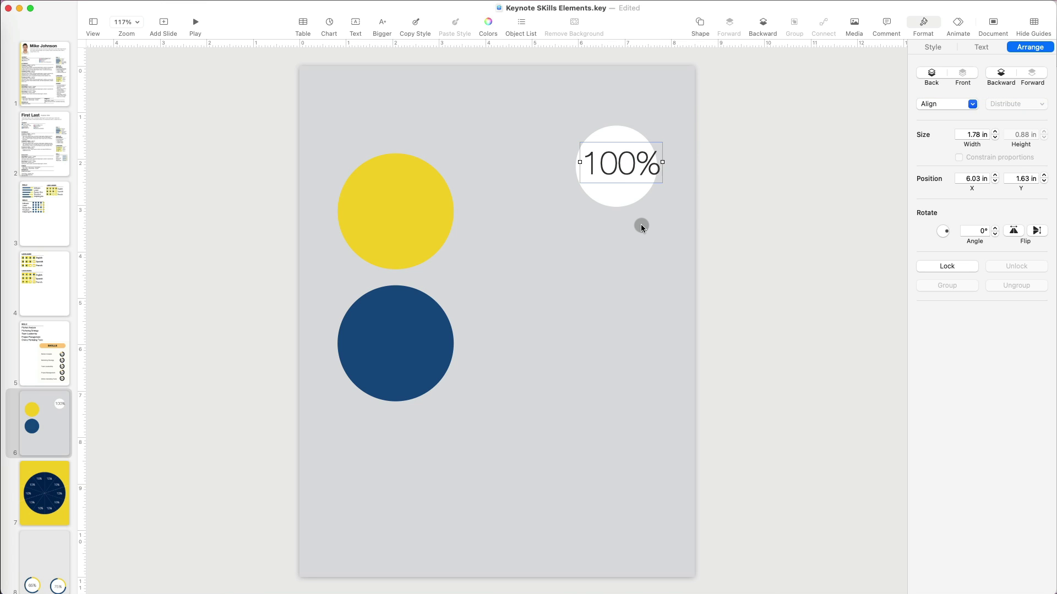
left_click(641, 223)
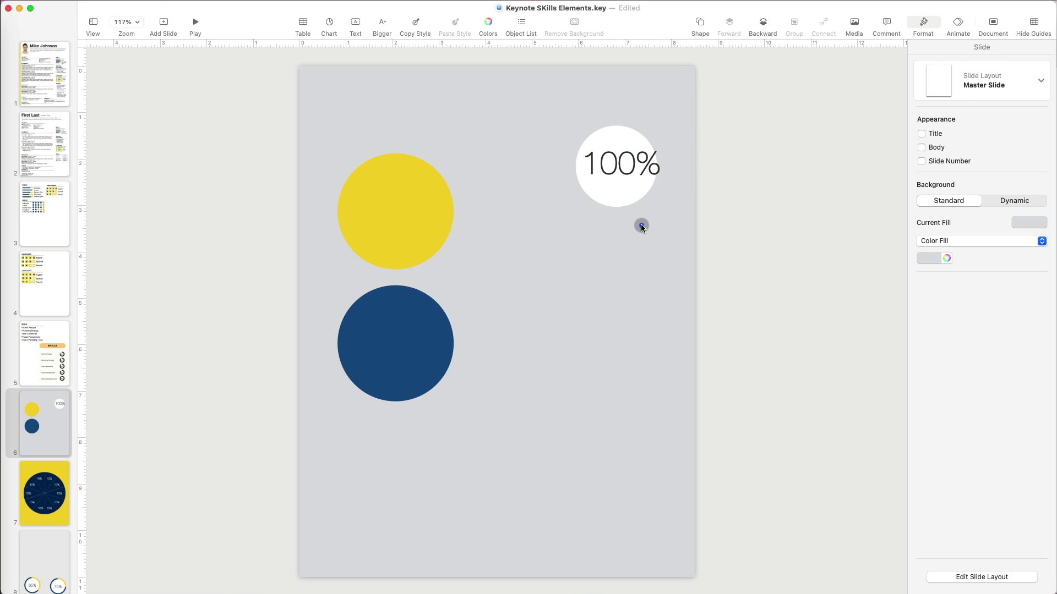
left_click(415, 209)
left_click(412, 322)
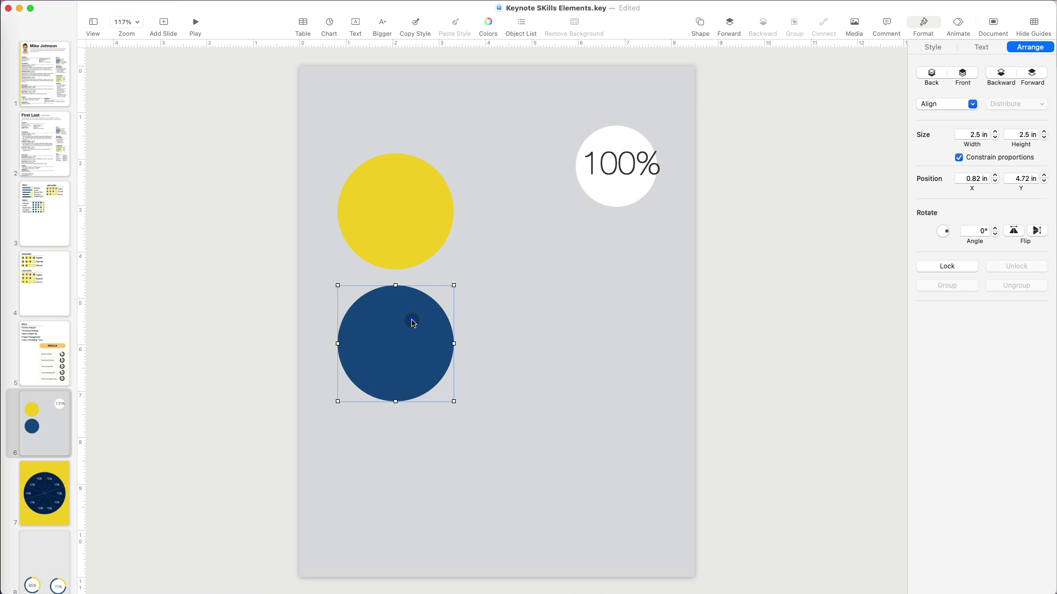
Step: Add a right triangle over the navy circle's upper-right quarter and copy both shapes
left_click(700, 24)
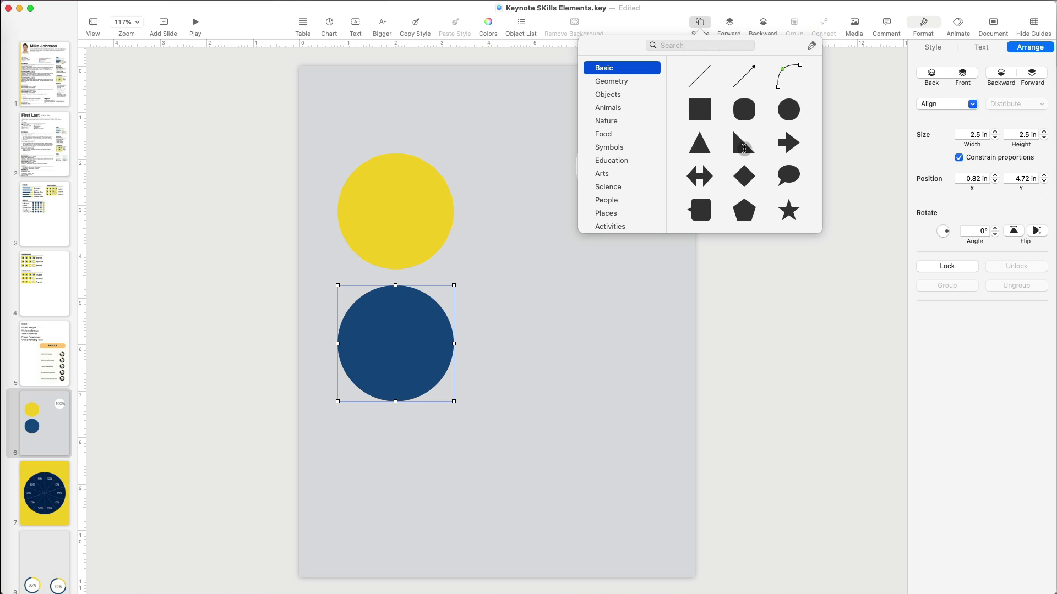
left_click(744, 148)
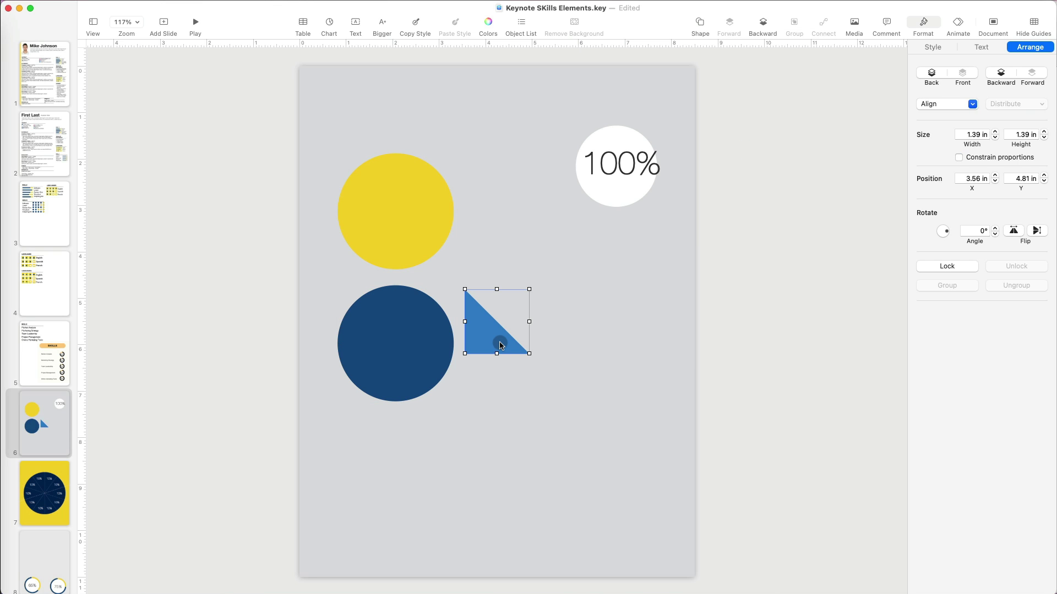
left_click_drag(495, 342, 425, 332)
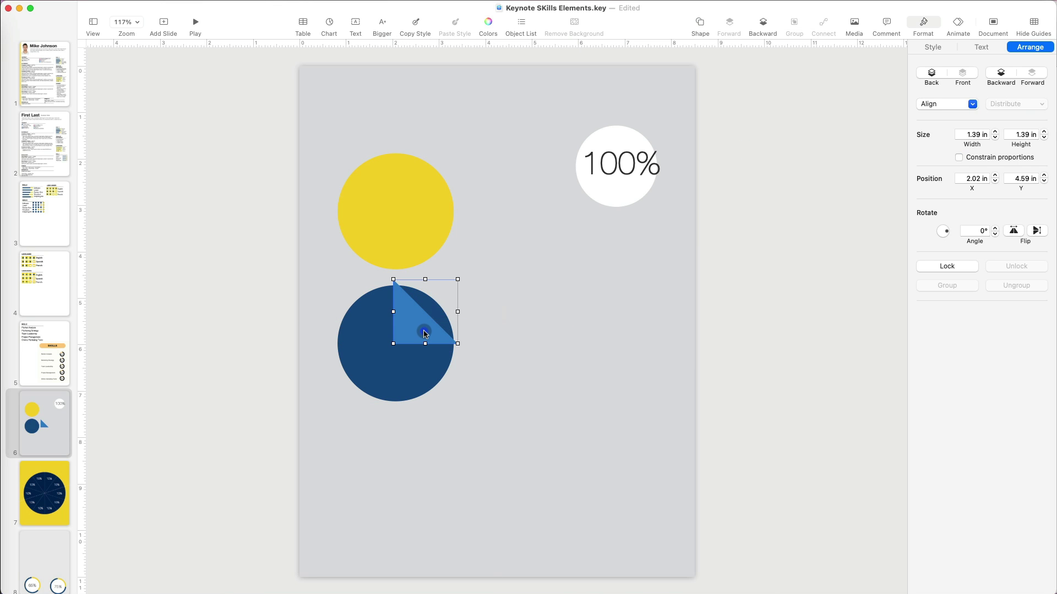
left_click(464, 383)
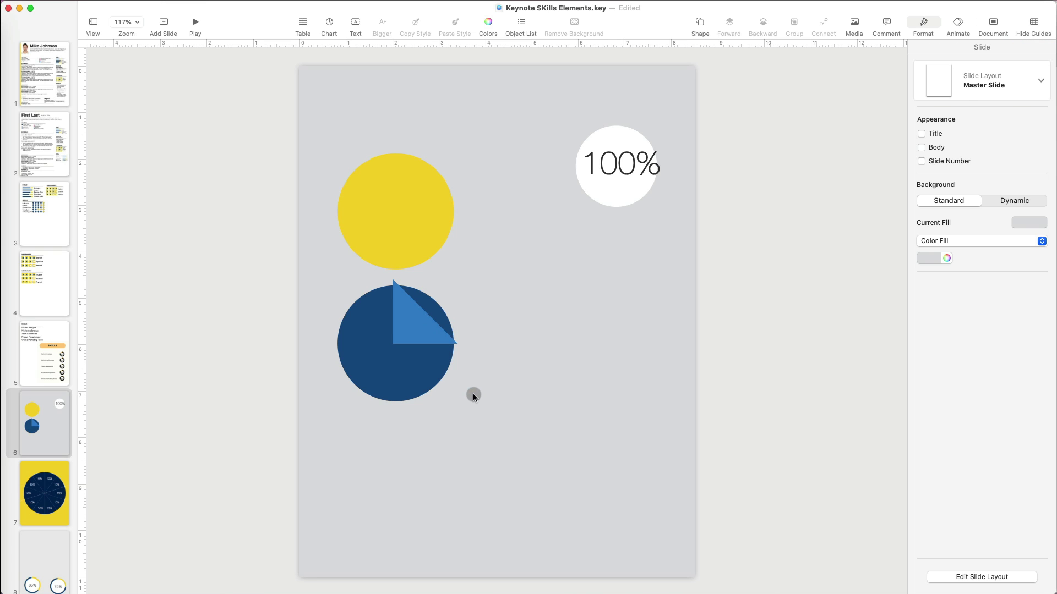
left_click_drag(473, 395, 407, 340)
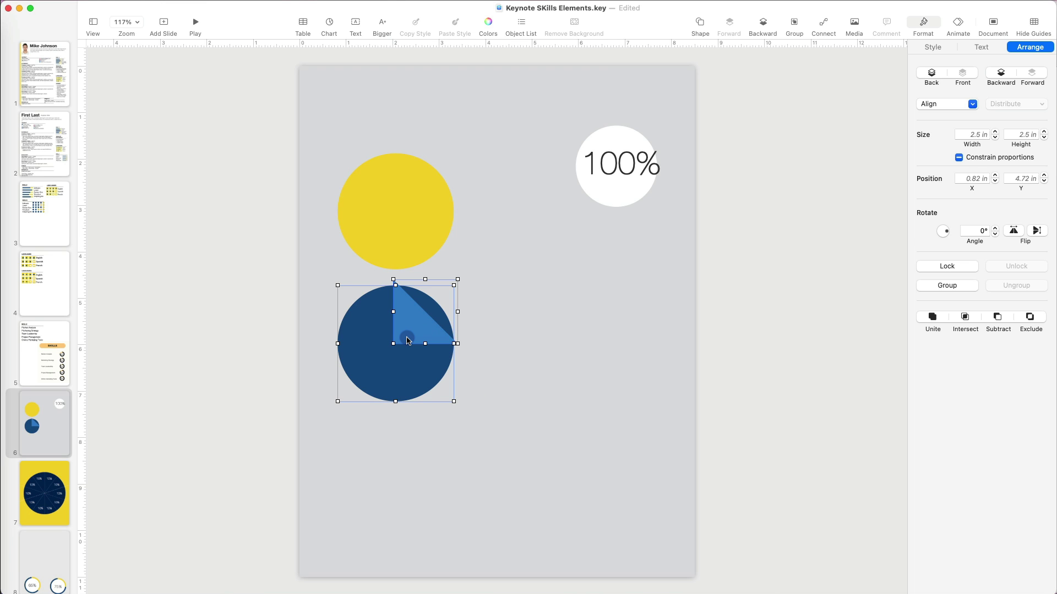
key("super+c")
Step: Paste the circle and triangle onto the yellow 10% pie slide, centre them, and recopy
left_click(61, 501)
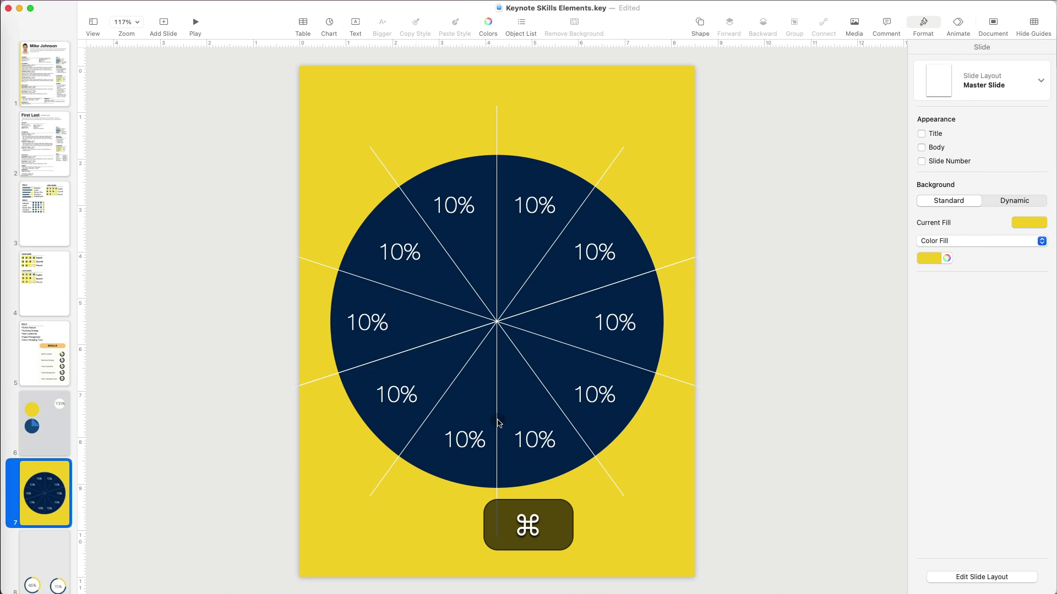
key("super+v")
left_click_drag(389, 361, 630, 327)
left_click(700, 314)
left_click(516, 311)
left_click(492, 360)
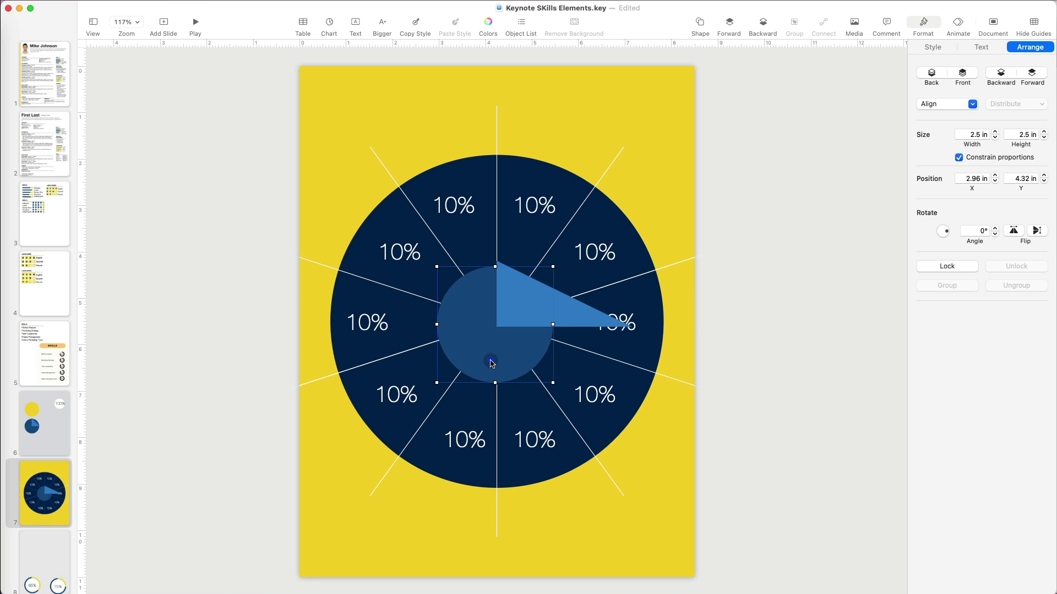
left_click(511, 314, "shift")
key("super+c")
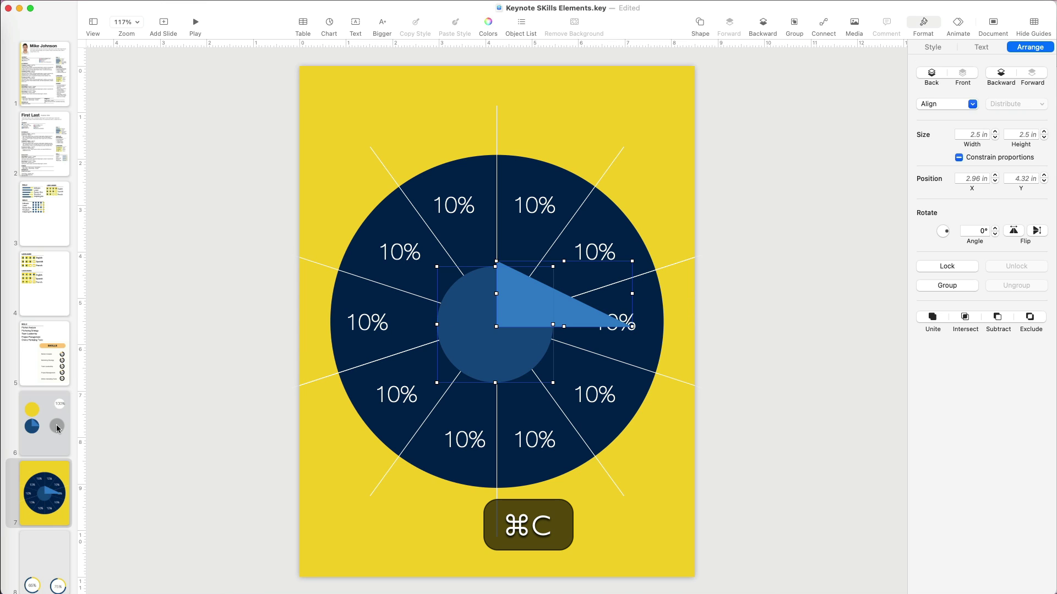
Step: Paste the pair back on slide 6 and subtract the triangle from the navy circle
left_click(57, 429)
key("super+v")
left_click_drag(464, 337, 420, 420)
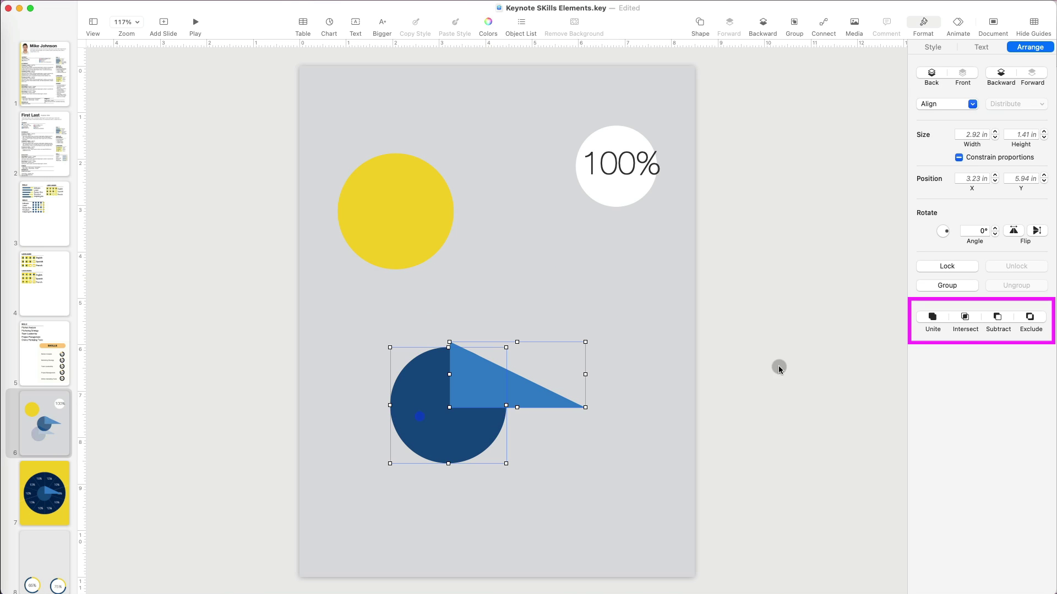
left_click(997, 322)
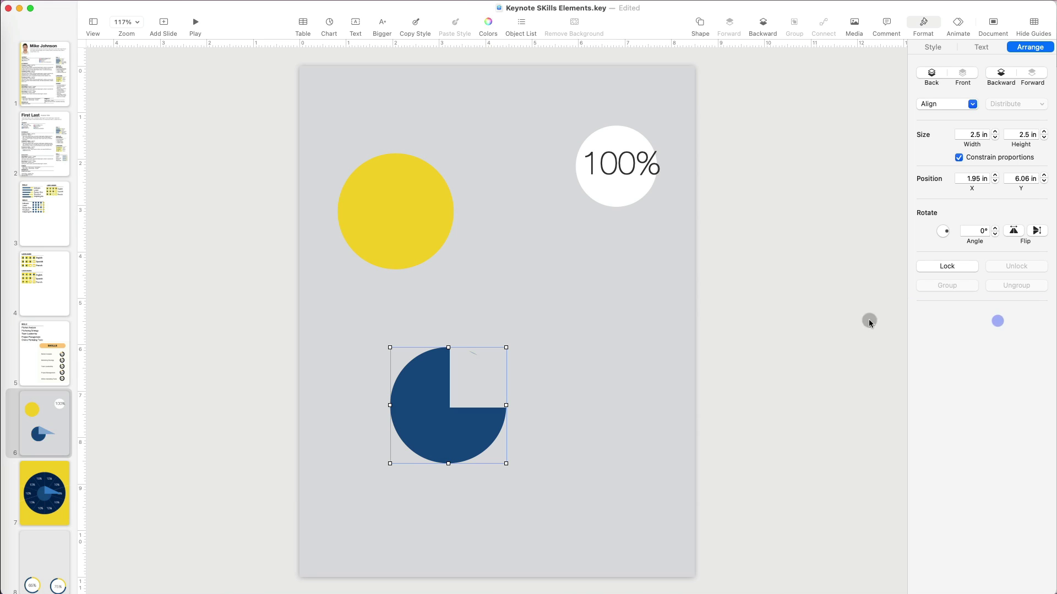
Step: Complete the 75% donut: pie on the yellow ring, white centre labelled 75% brought to front
left_click(610, 391)
left_click_drag(467, 445, 411, 255)
double_click(606, 163)
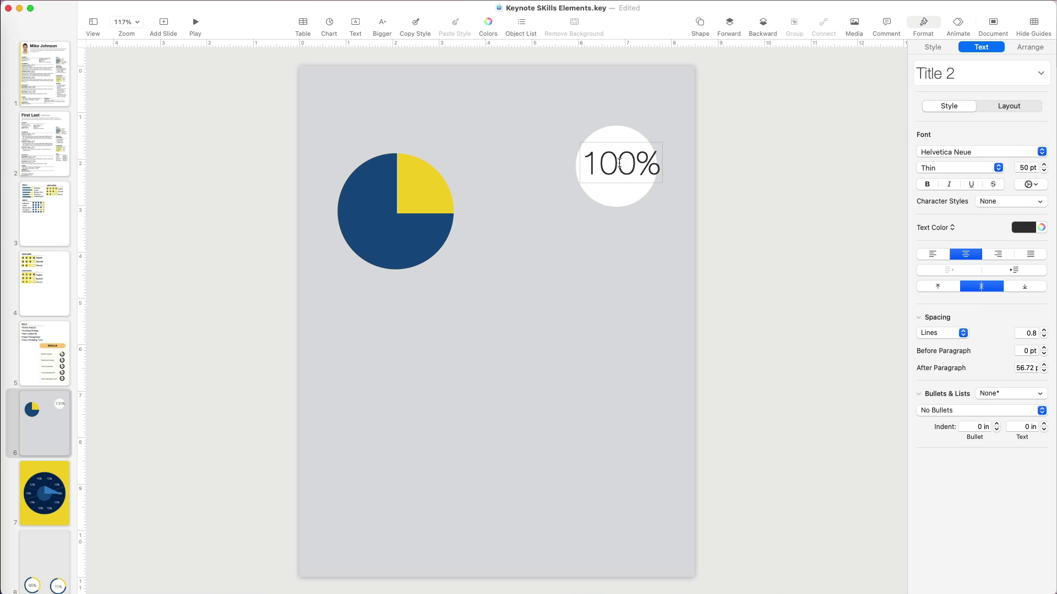
type("75")
key("Escape")
left_click(626, 197, "shift")
left_click_drag(626, 197, 418, 236)
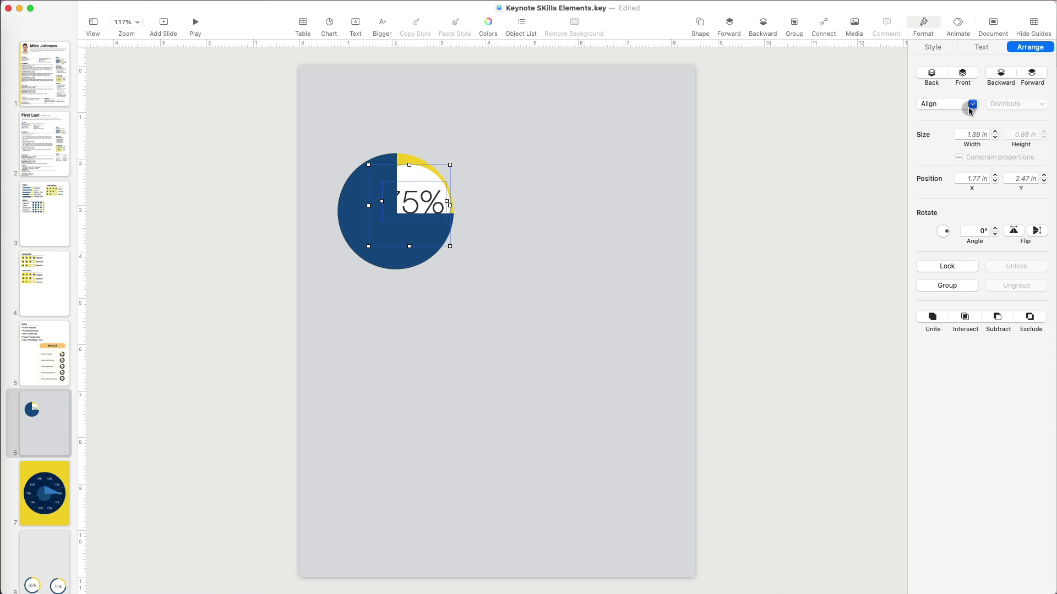
left_click(962, 76)
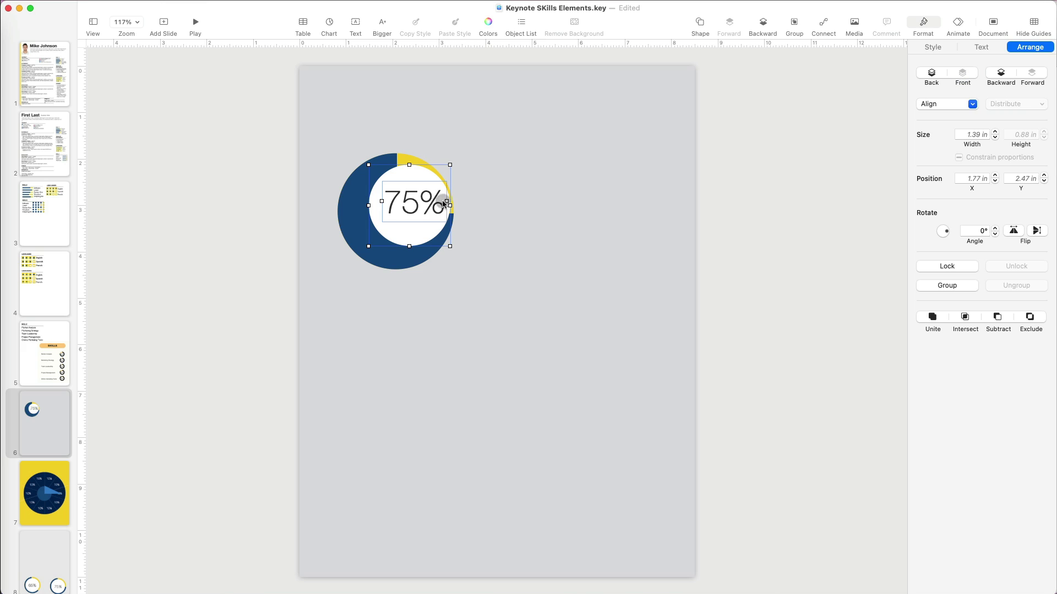
left_click_drag(442, 201, 409, 217)
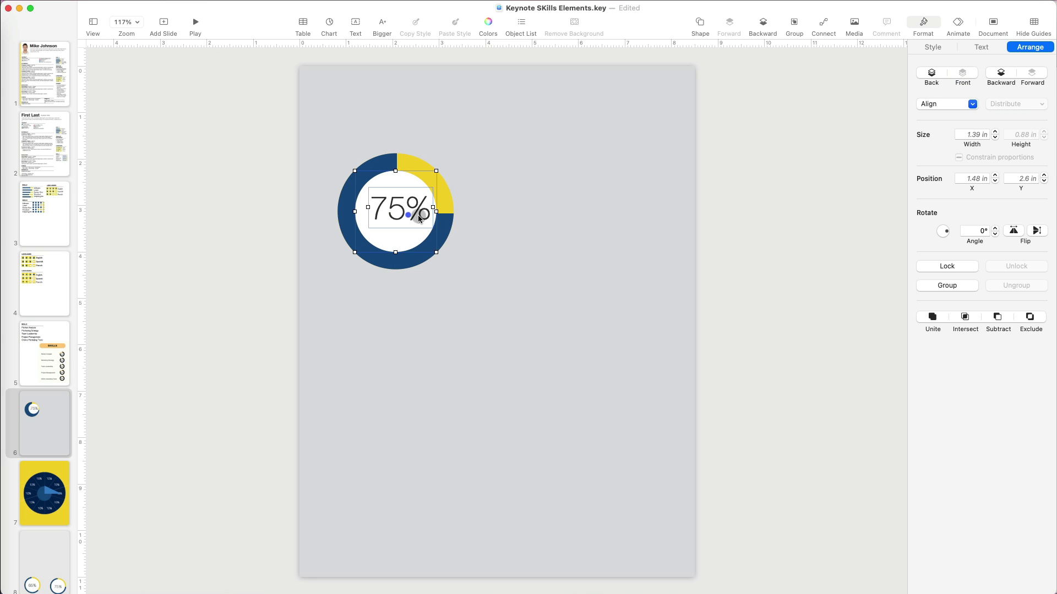
left_click(505, 313)
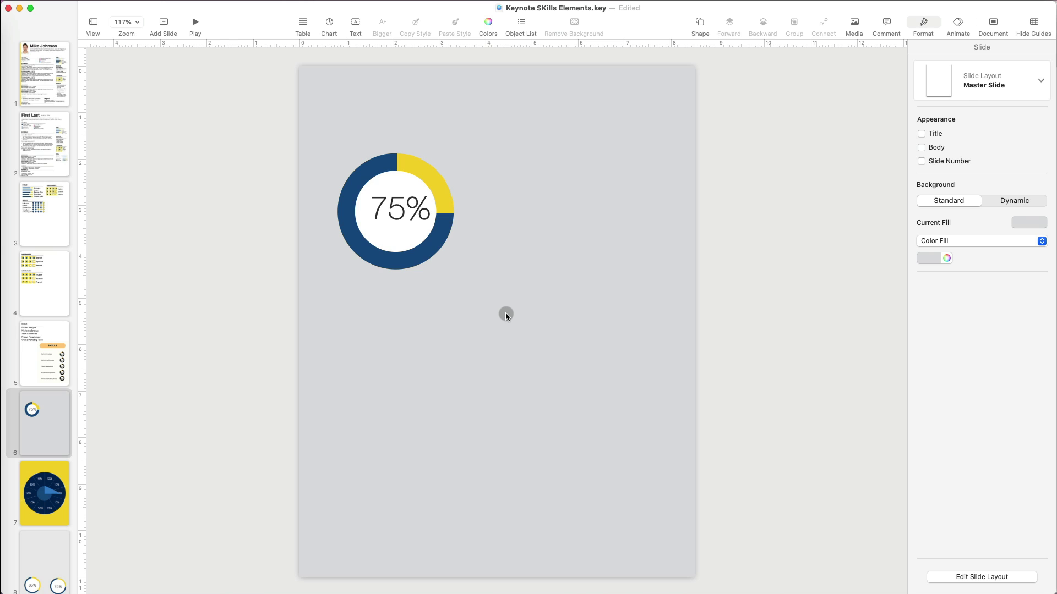
Step: Duplicate the 75% donut to its right and pull the navy pie out of the copy
left_click_drag(472, 290, 562, 201)
key("super+c")
key("super+v")
left_click(578, 305)
left_click_drag(579, 263, 387, 455)
Step: Relabel the copy 60% and delete its loose navy pie, leaving the yellow ring
left_click(583, 212)
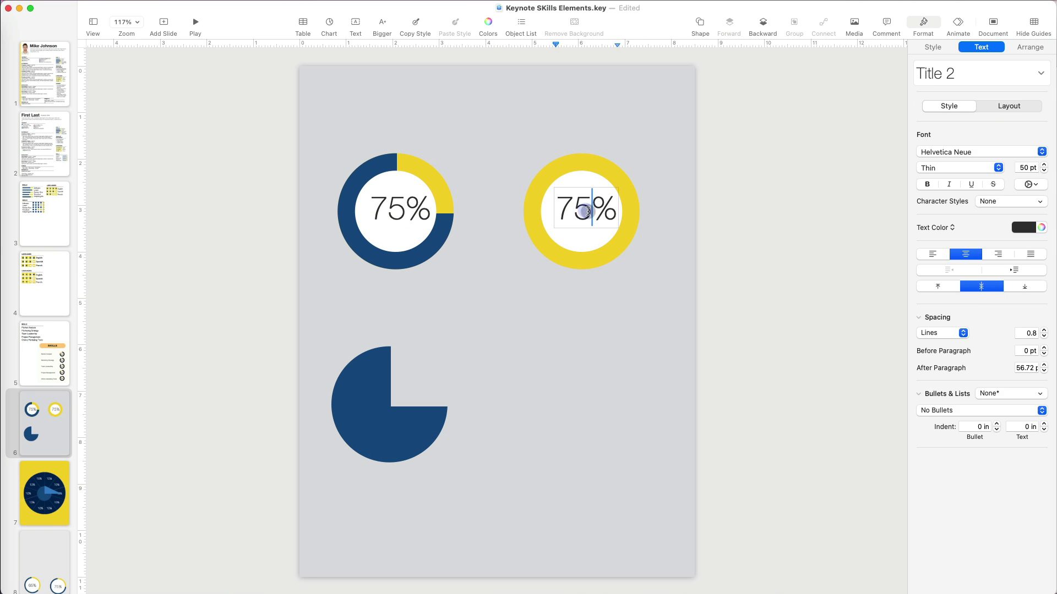
double_click(572, 209)
type("60")
left_click(460, 375)
left_click(428, 427)
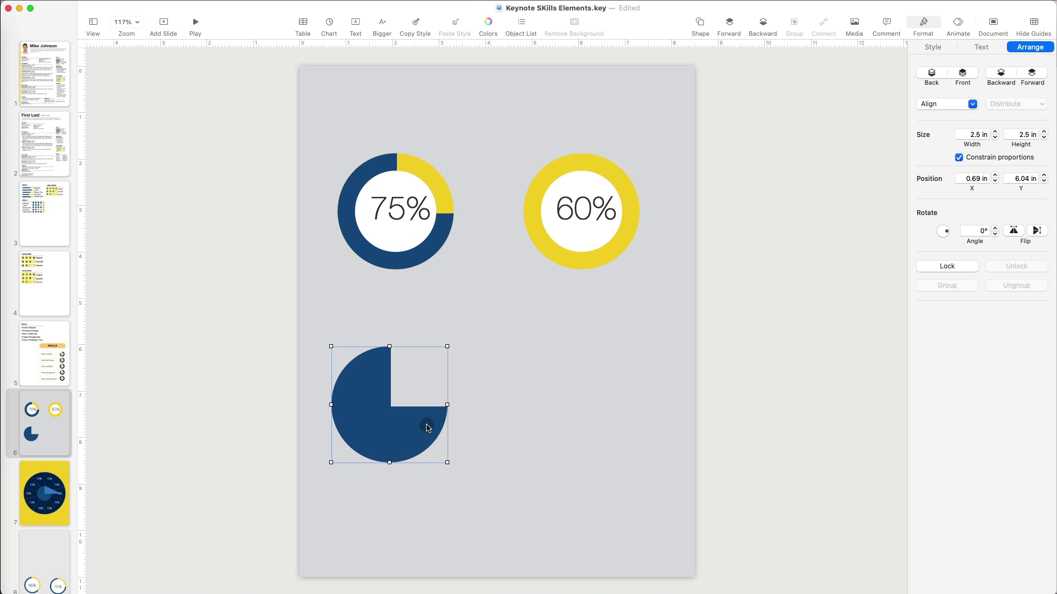
key("Delete")
left_click(556, 255)
Step: On slide 7, make the blue triangle's points editable
left_click(495, 308)
left_click(36, 488)
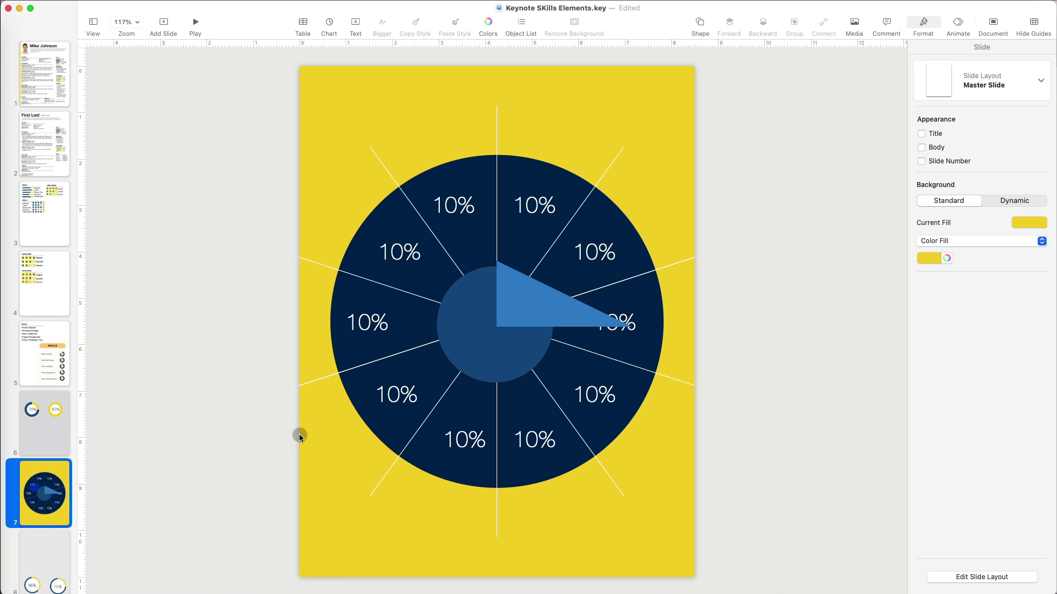
left_click(480, 360)
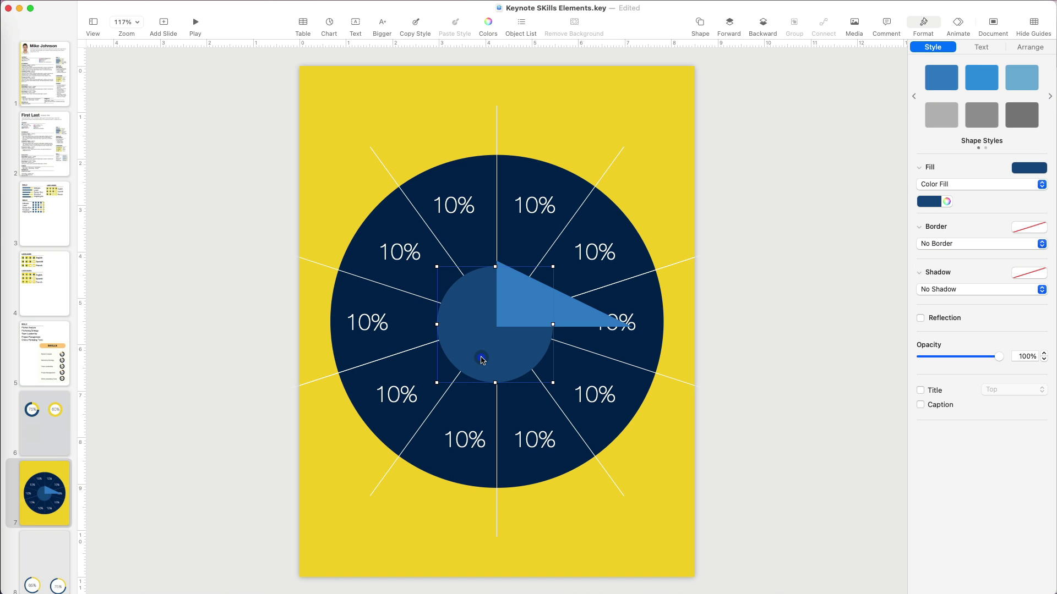
left_click(557, 305)
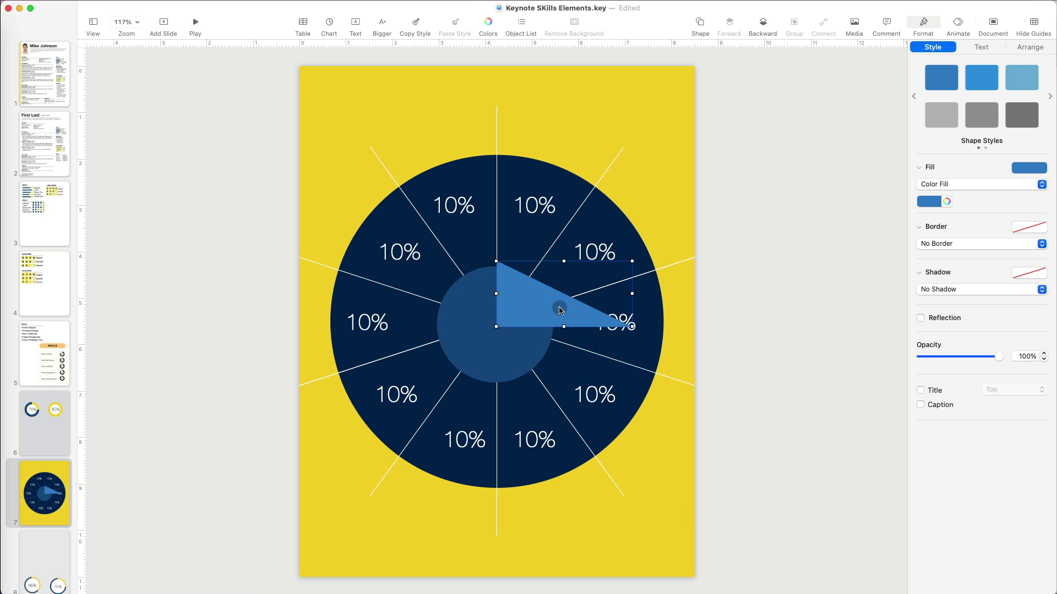
right_click(519, 250)
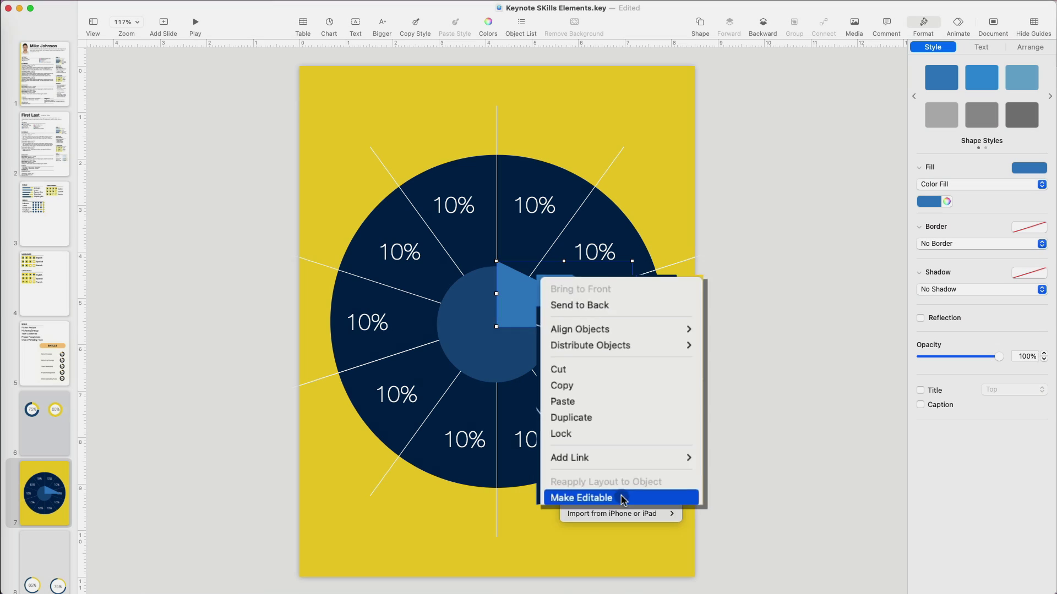
left_click(623, 525)
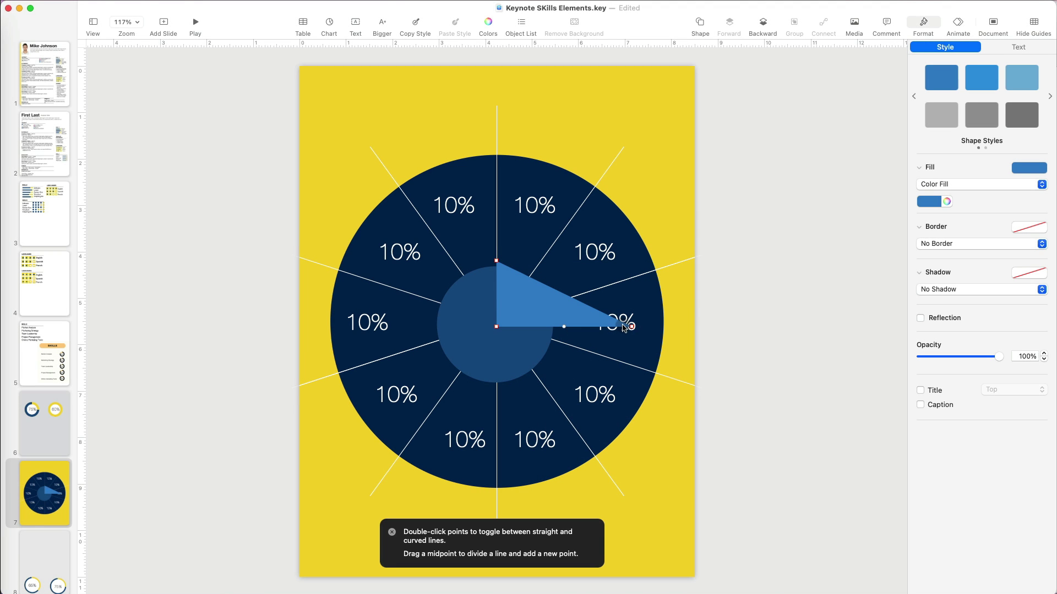
Step: Drag the triangle tip to the 40% mark, curve its outer edge, then select it with the inner circle
left_click_drag(631, 327, 572, 426)
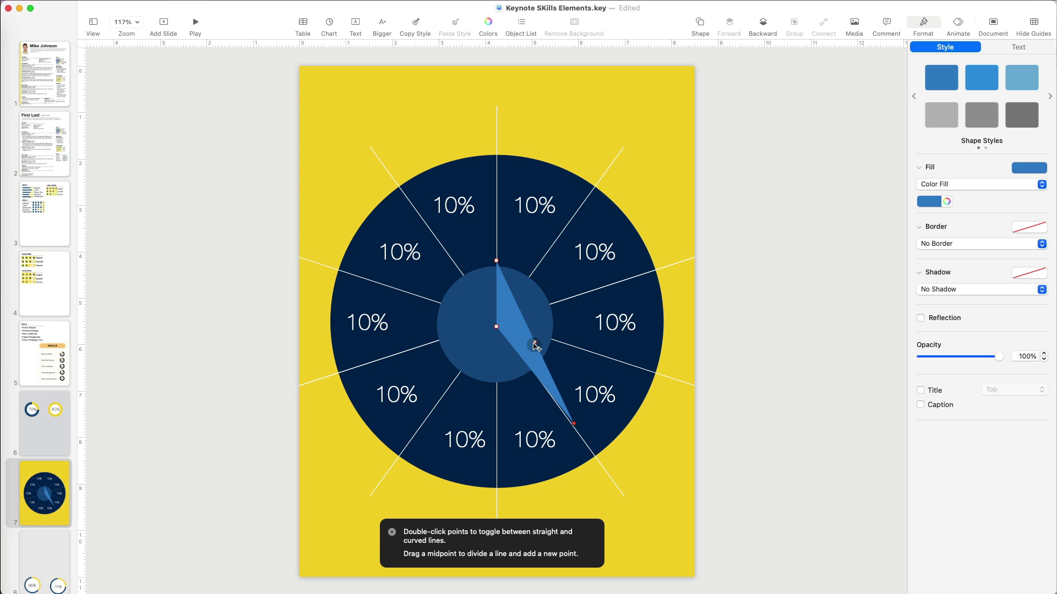
left_click_drag(537, 345, 683, 198)
left_click(472, 348)
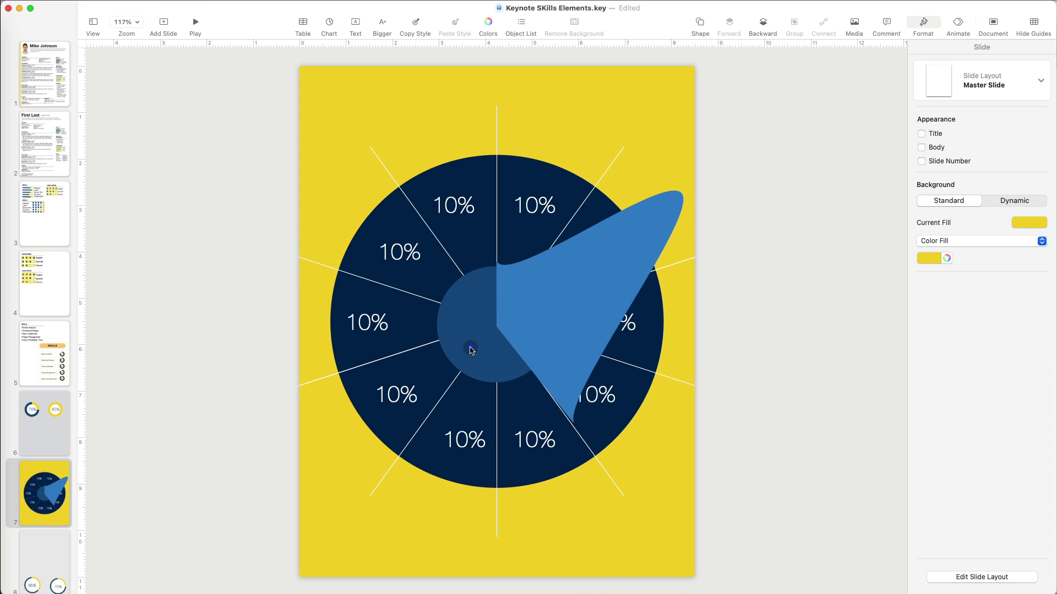
left_click(500, 341)
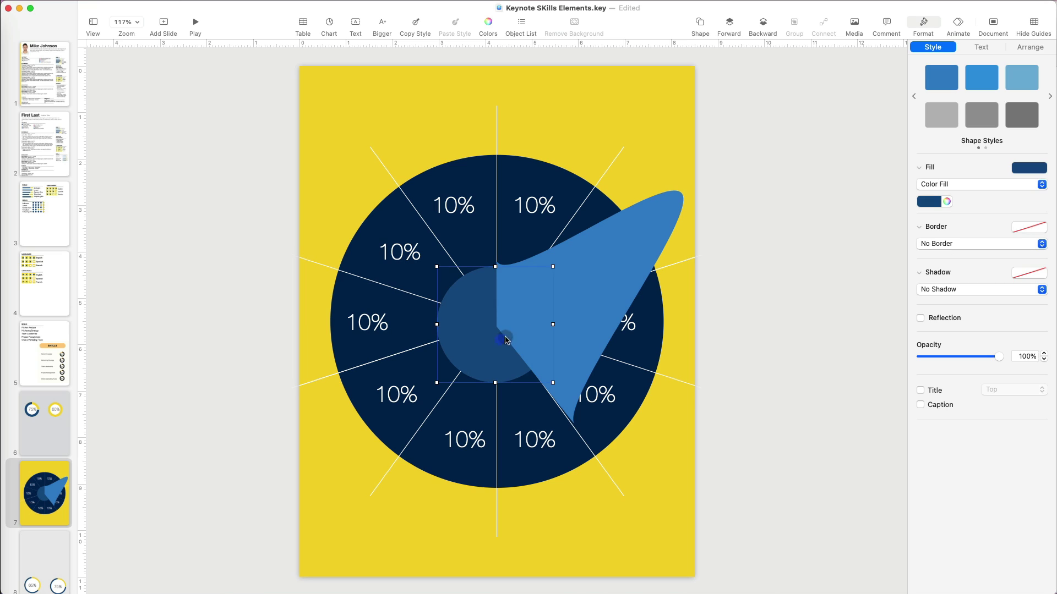
left_click(575, 312, "shift")
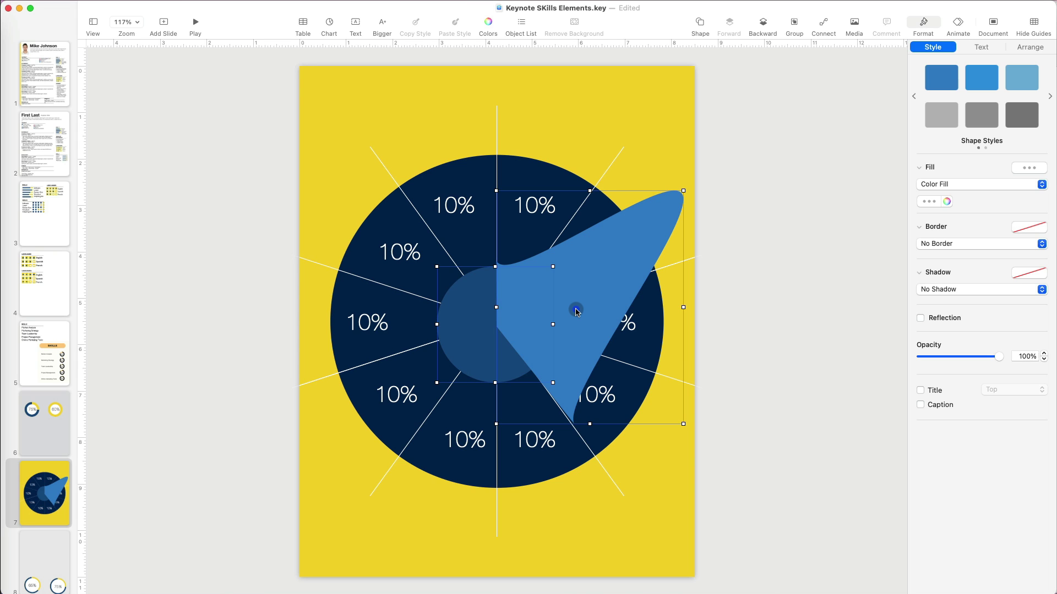
Step: Paste the circle and wedge onto slide 6 and subtract the wedge to form a pie
key("super+c")
left_click(49, 430)
key("super+v")
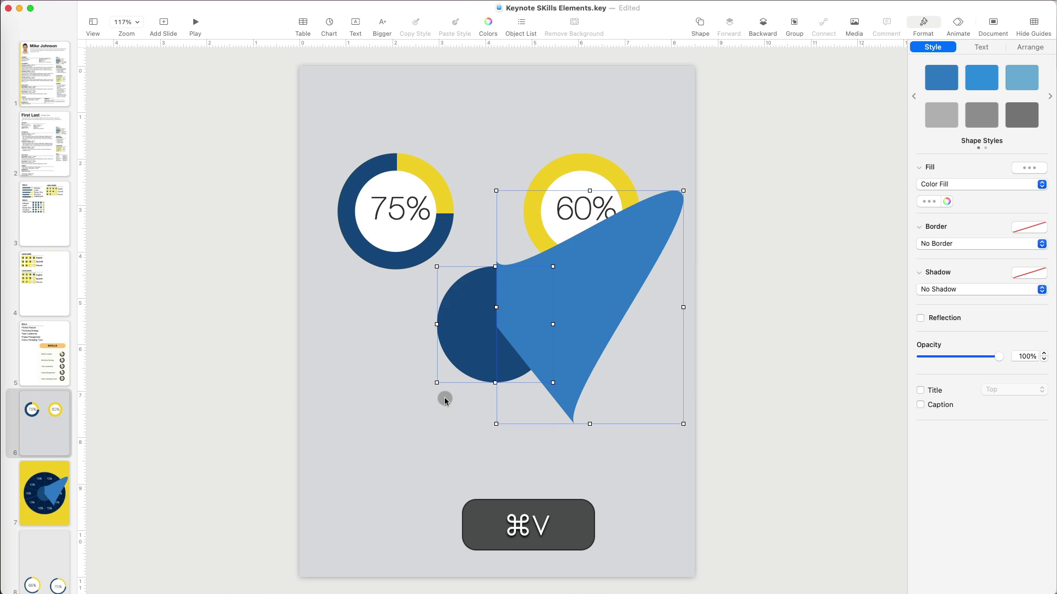
left_click_drag(573, 331, 506, 450)
left_click(1029, 47)
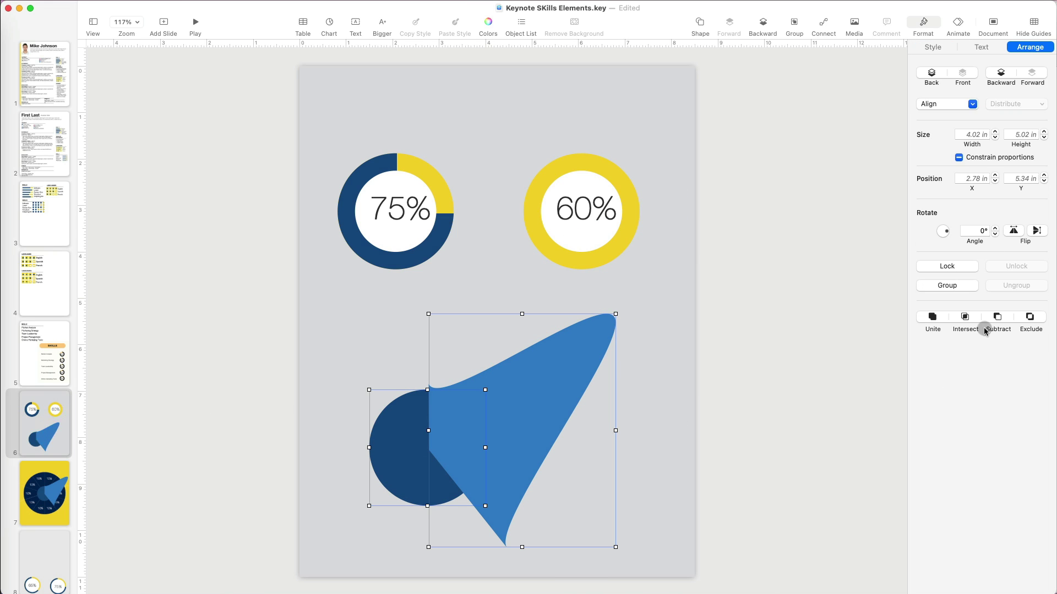
left_click(998, 318)
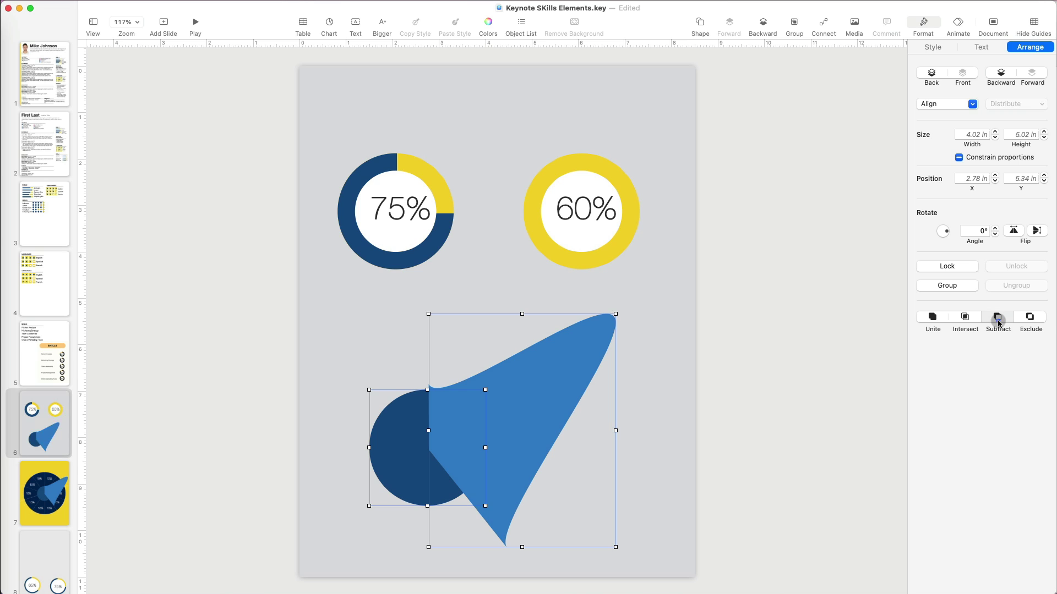
Step: Place the pie on the yellow 60% ring and send it two layers back behind the white centre
left_click(616, 410)
left_click_drag(440, 400, 548, 240)
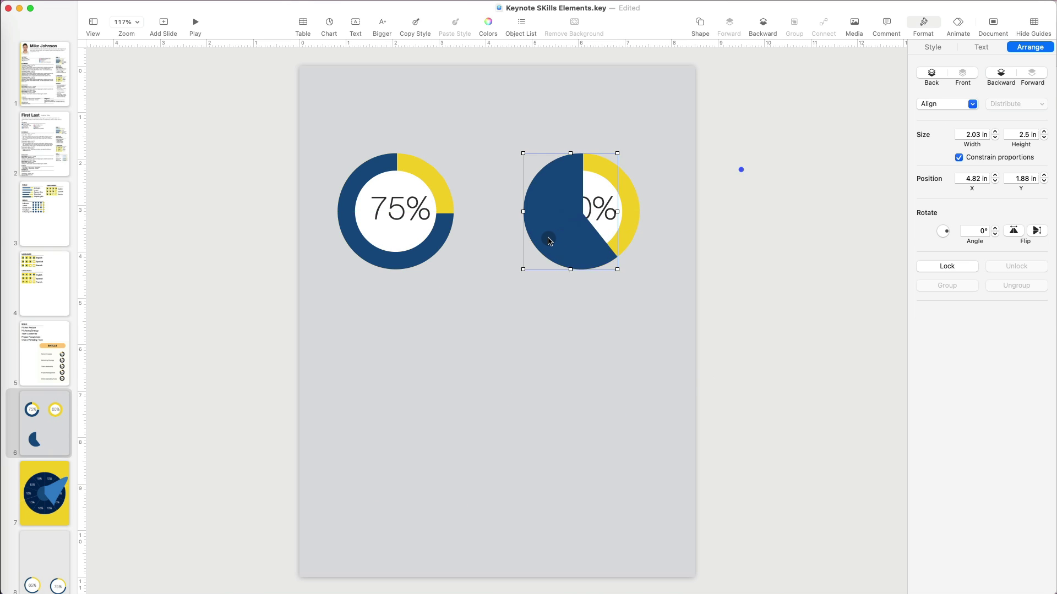
left_click(995, 81)
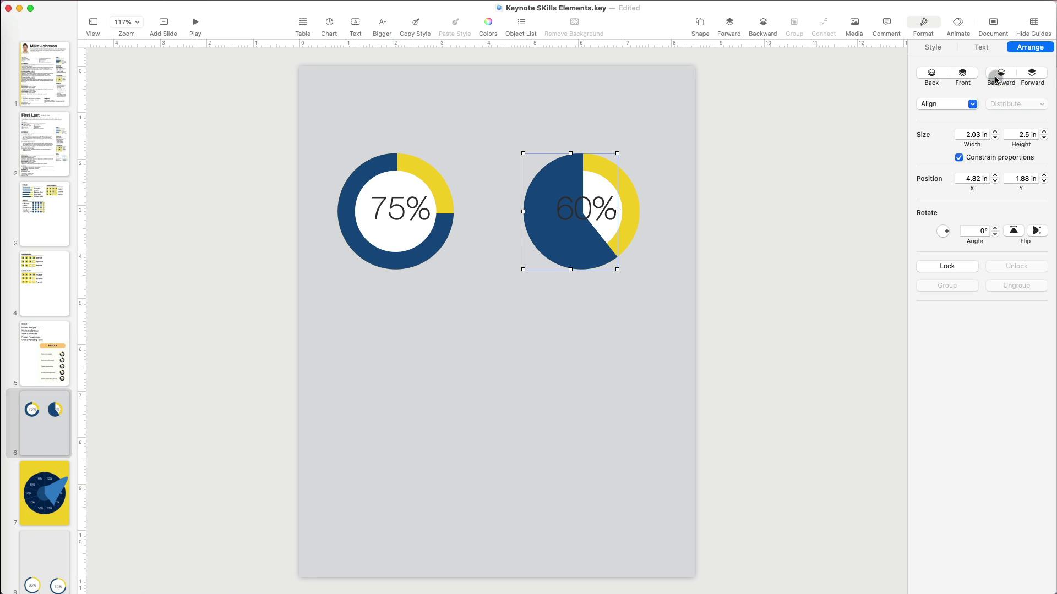
left_click(995, 81)
left_click(590, 380)
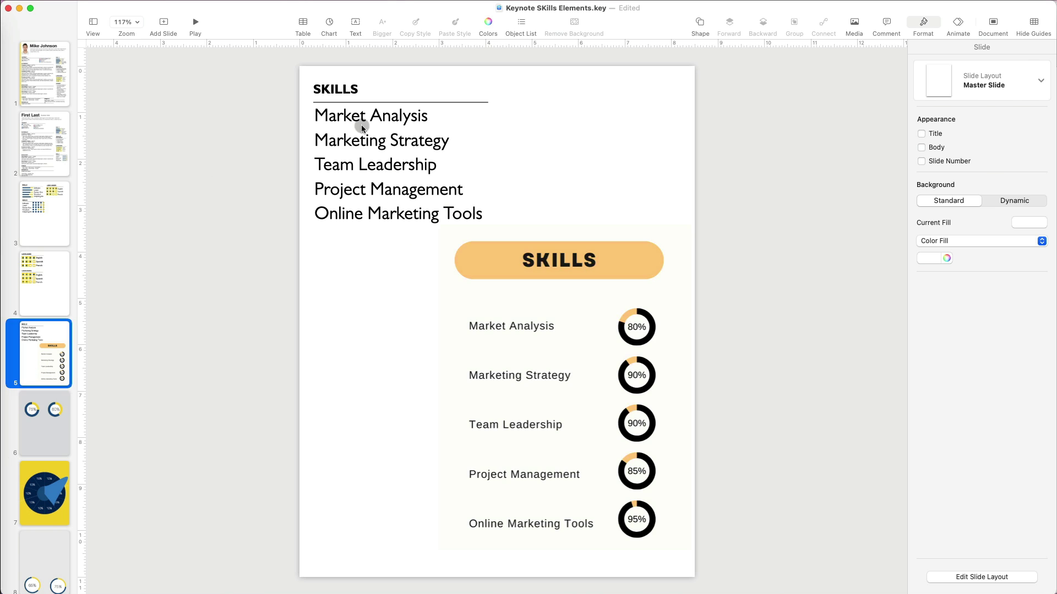
Step: Copy slide 5's headings and place Marketing Strategy and Online Marketing Tools above the 75% and 60% donuts
left_click(358, 124)
key("cmd+c")
key("cmd+v")
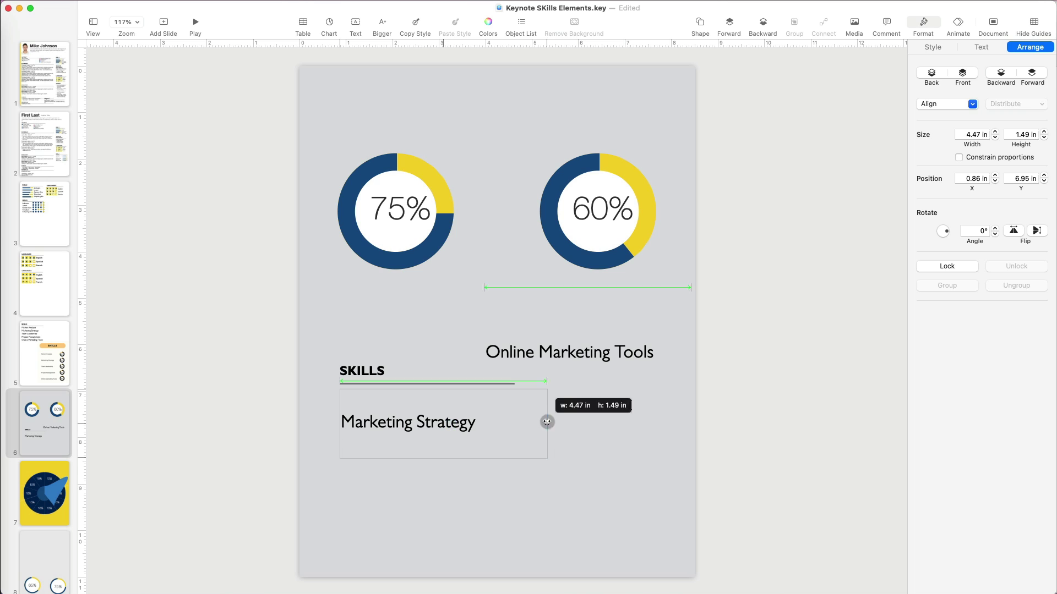
left_click_drag(487, 422, 476, 119)
left_click_drag(691, 364, 602, 124)
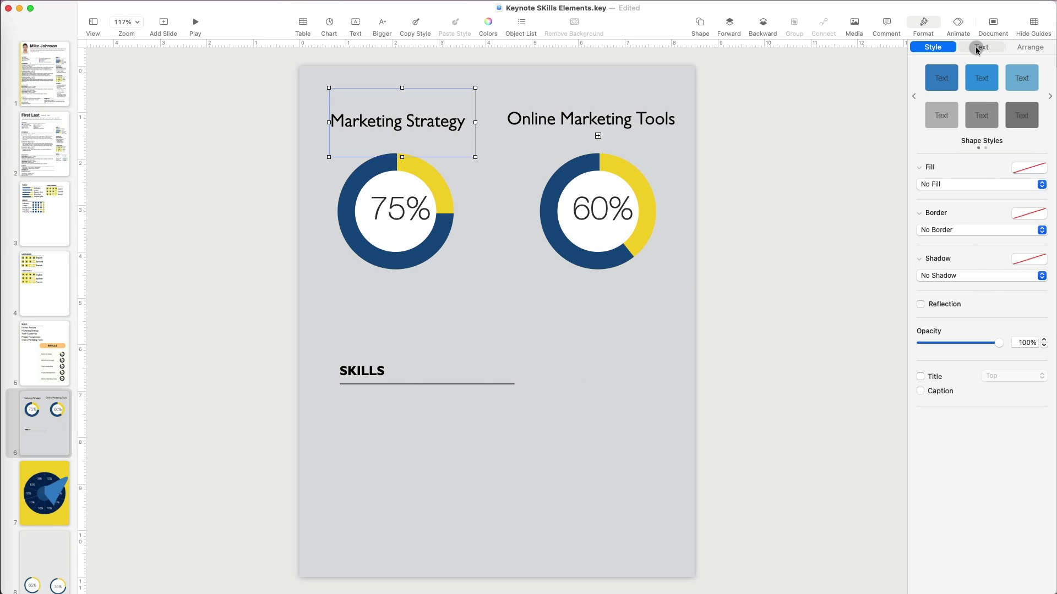
Step: Give the Marketing Strategy heading a solid bottom paragraph border with adjusted offset
left_click(981, 47)
left_click(1017, 106)
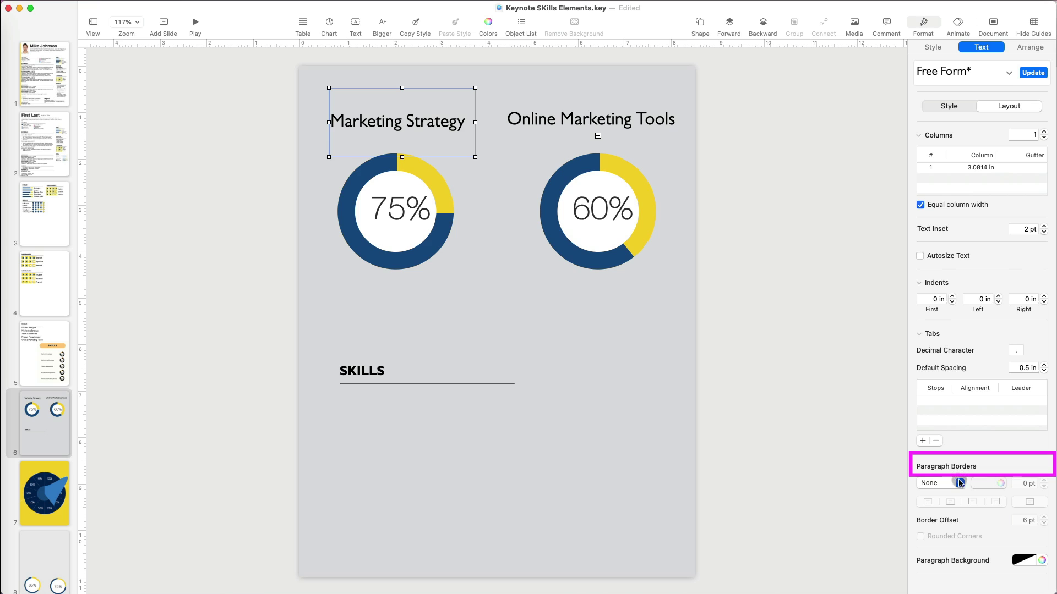
left_click(959, 482)
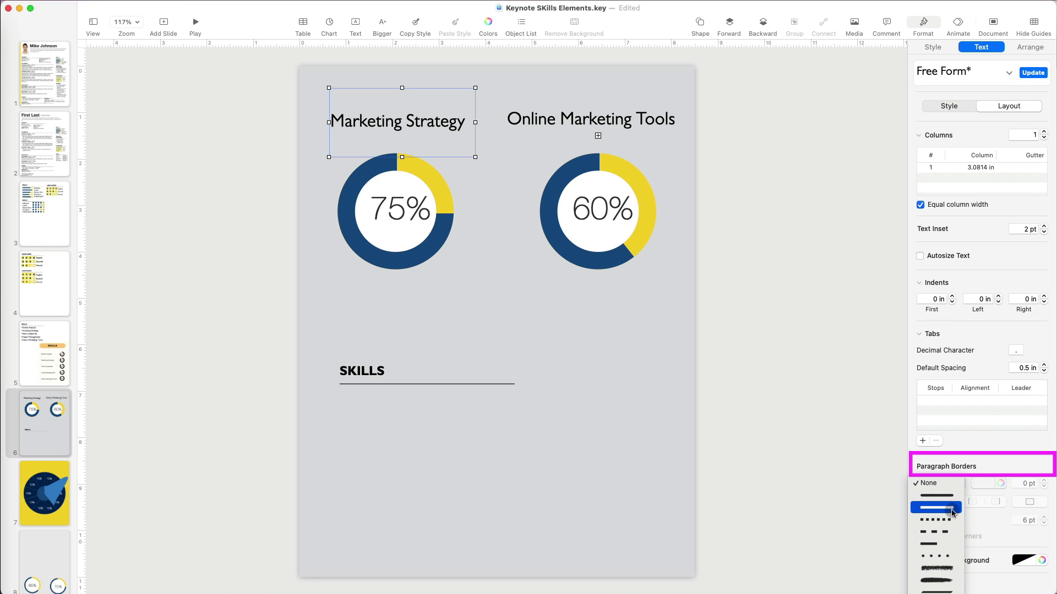
left_click(952, 508)
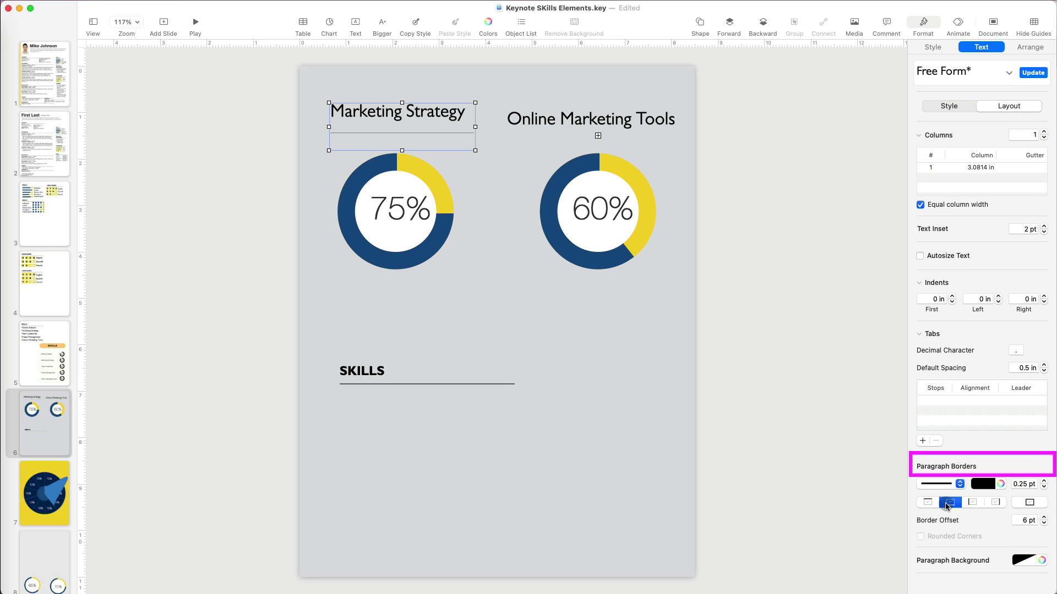
left_click(1044, 523)
left_click(1044, 523)
Step: Replace the plain heading with an underlined duplicate retyped as 'Online Marketing Tools' and widened
left_click(490, 108)
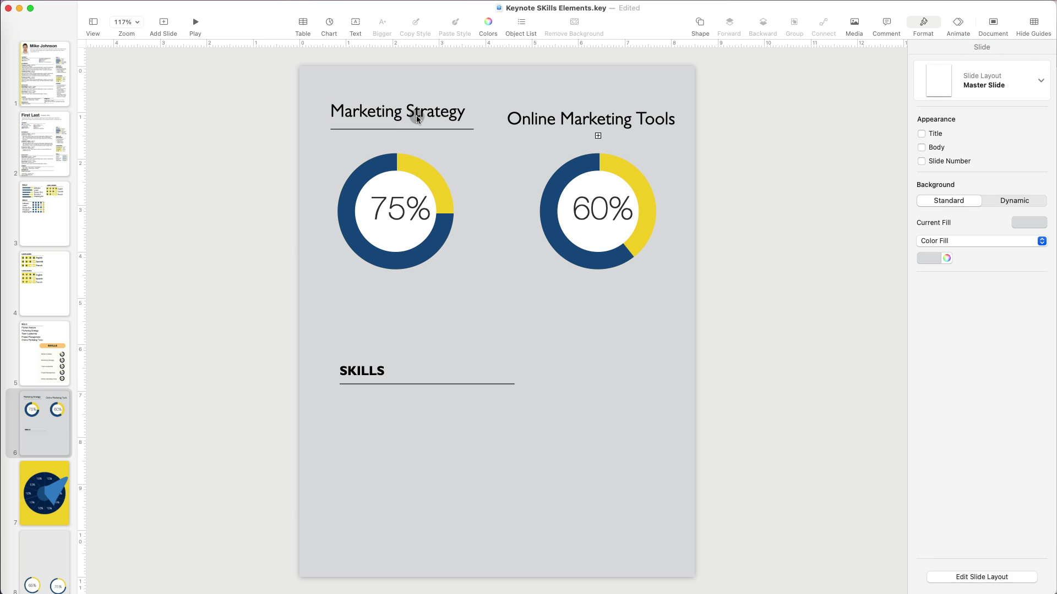
left_click(423, 118)
left_click(538, 349)
left_click(523, 120)
key("Delete")
left_click(434, 130)
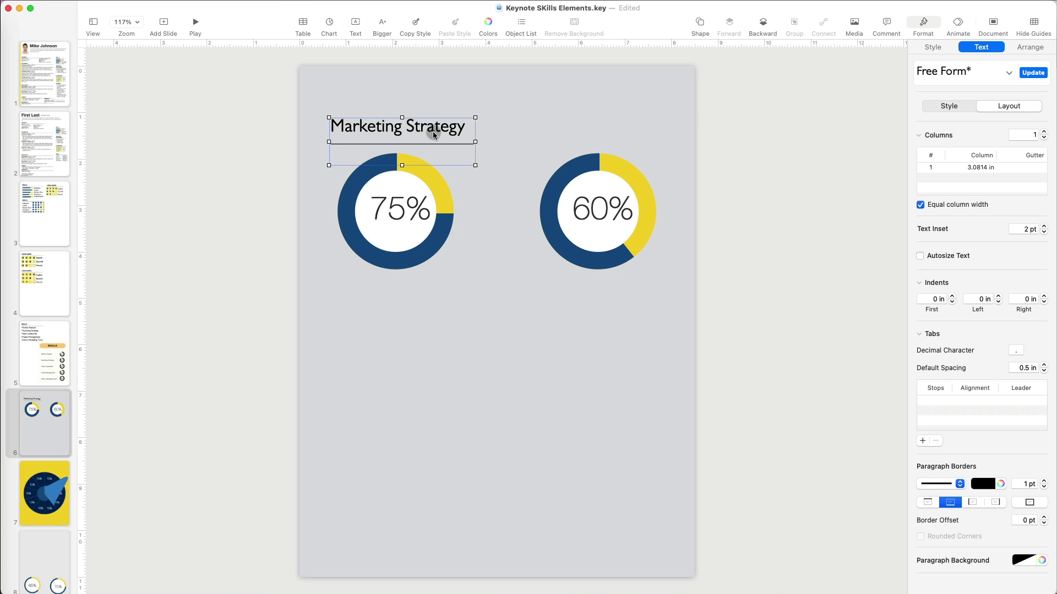
left_click_drag(434, 129, 691, 141)
type("Online Marketing Tools")
left_click(629, 88)
left_click(649, 135)
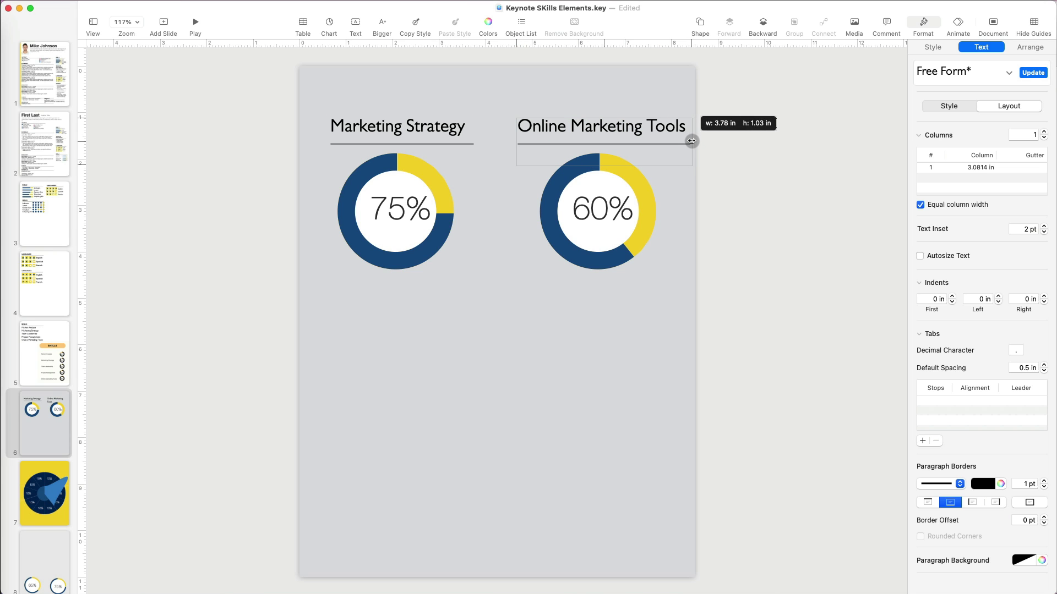
left_click(632, 349)
Step: Set slide 6's background colour to white in the Slide inspector
left_click(935, 259)
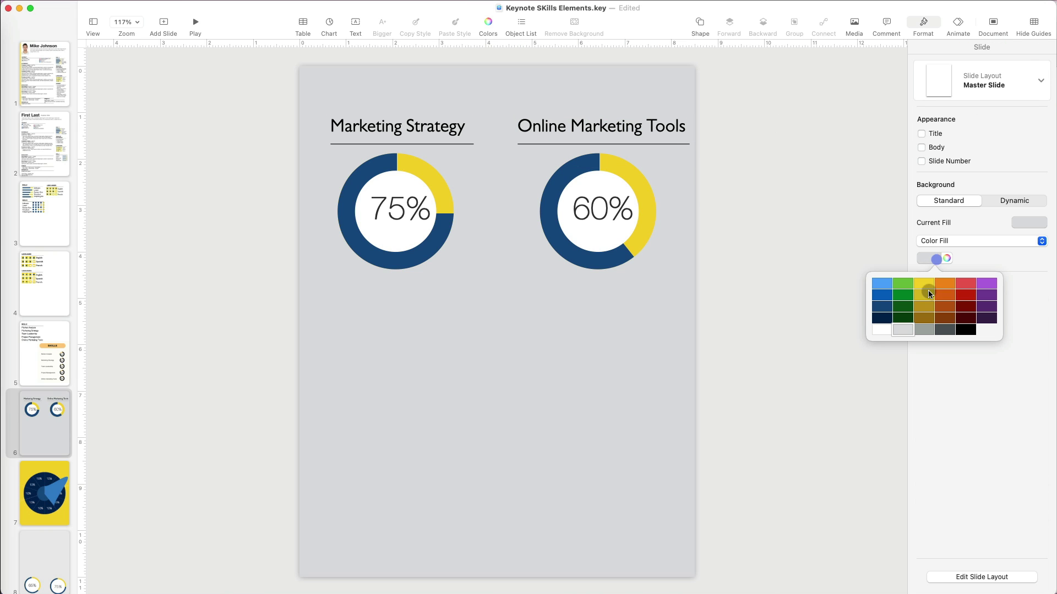
left_click(883, 332)
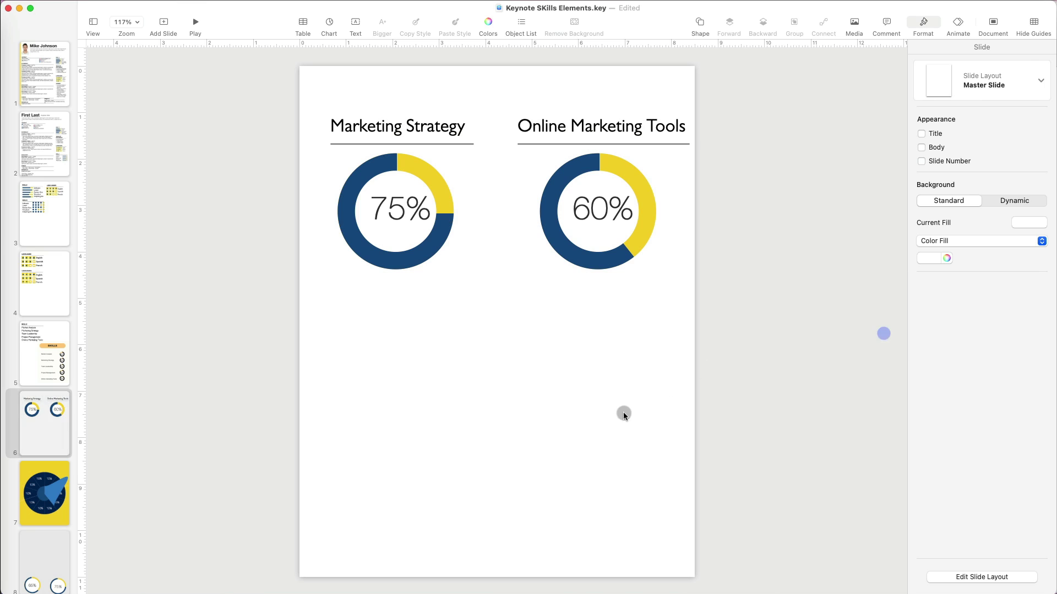